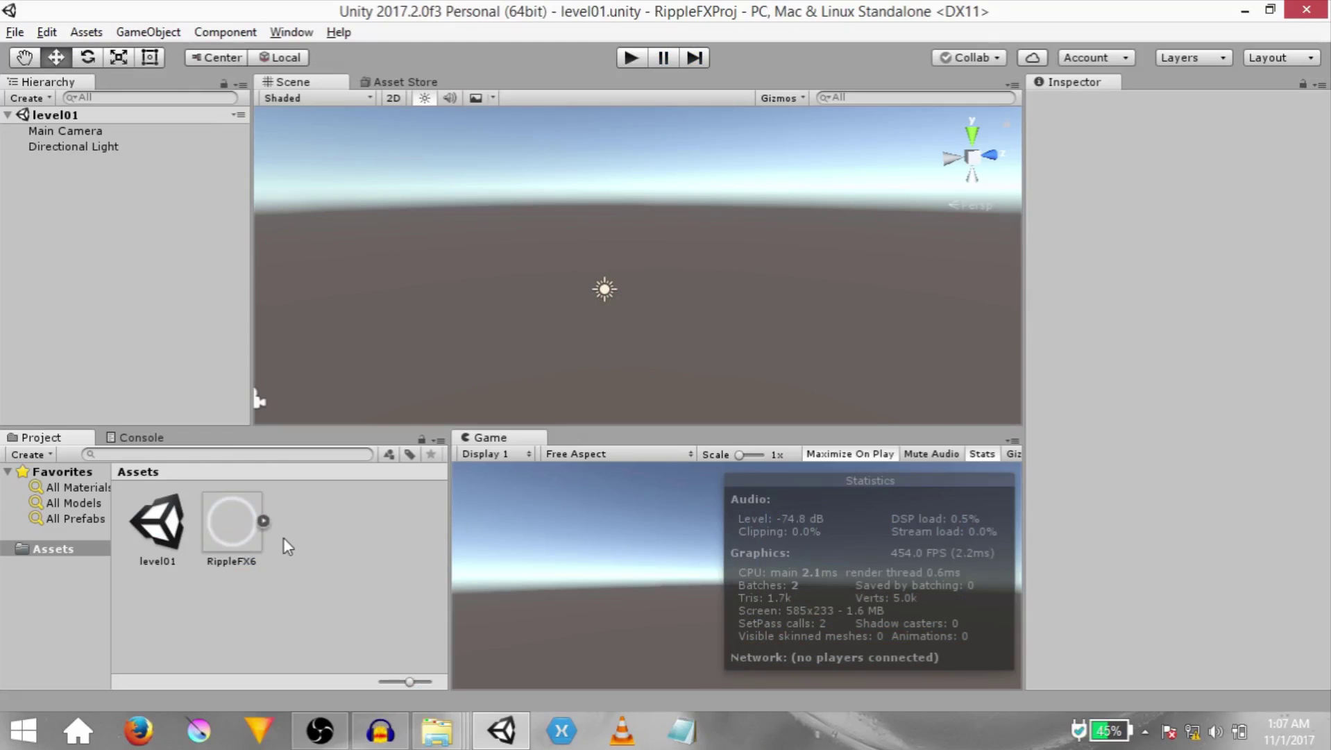
# - Select the RippleFX6 texture to view its 256x256 Sprite import settings with transparent alpha
pyautogui.click(226, 509)
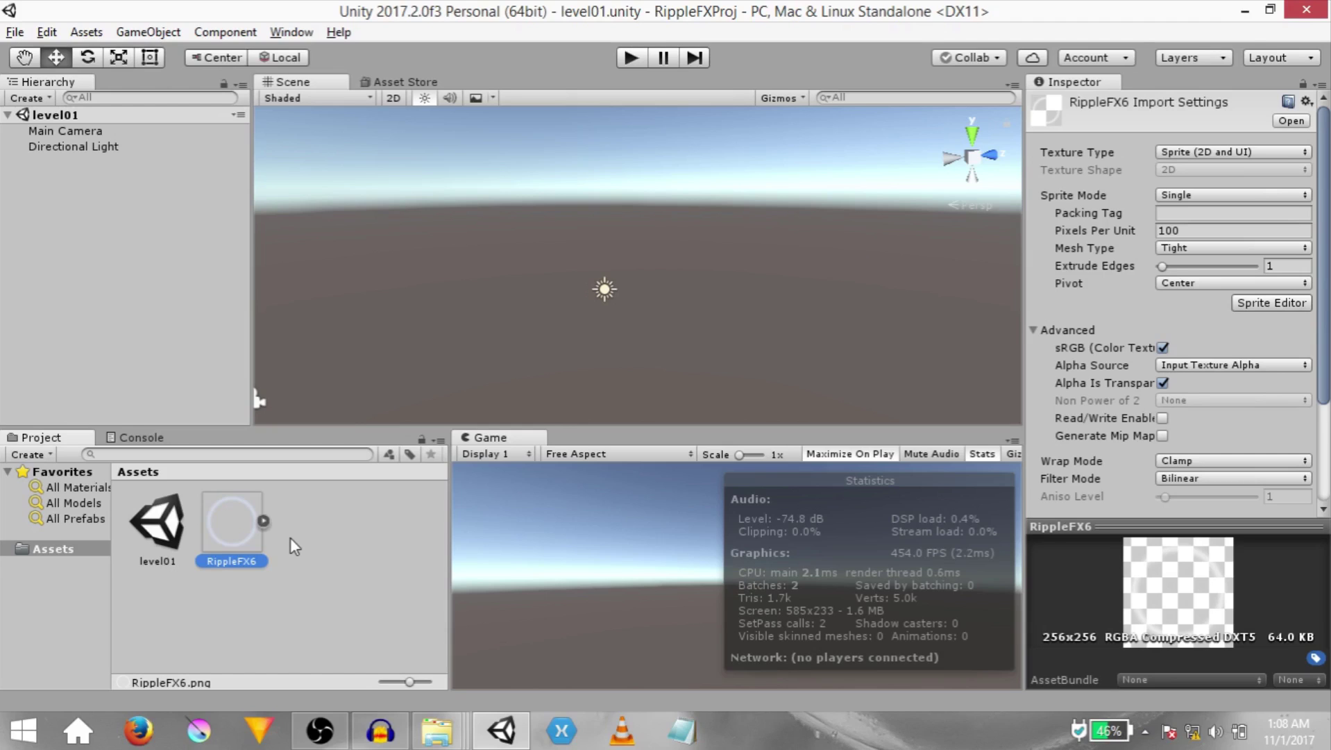
# - Add a new cube to the scene and name it Ground
pyautogui.rightClick(111, 206)
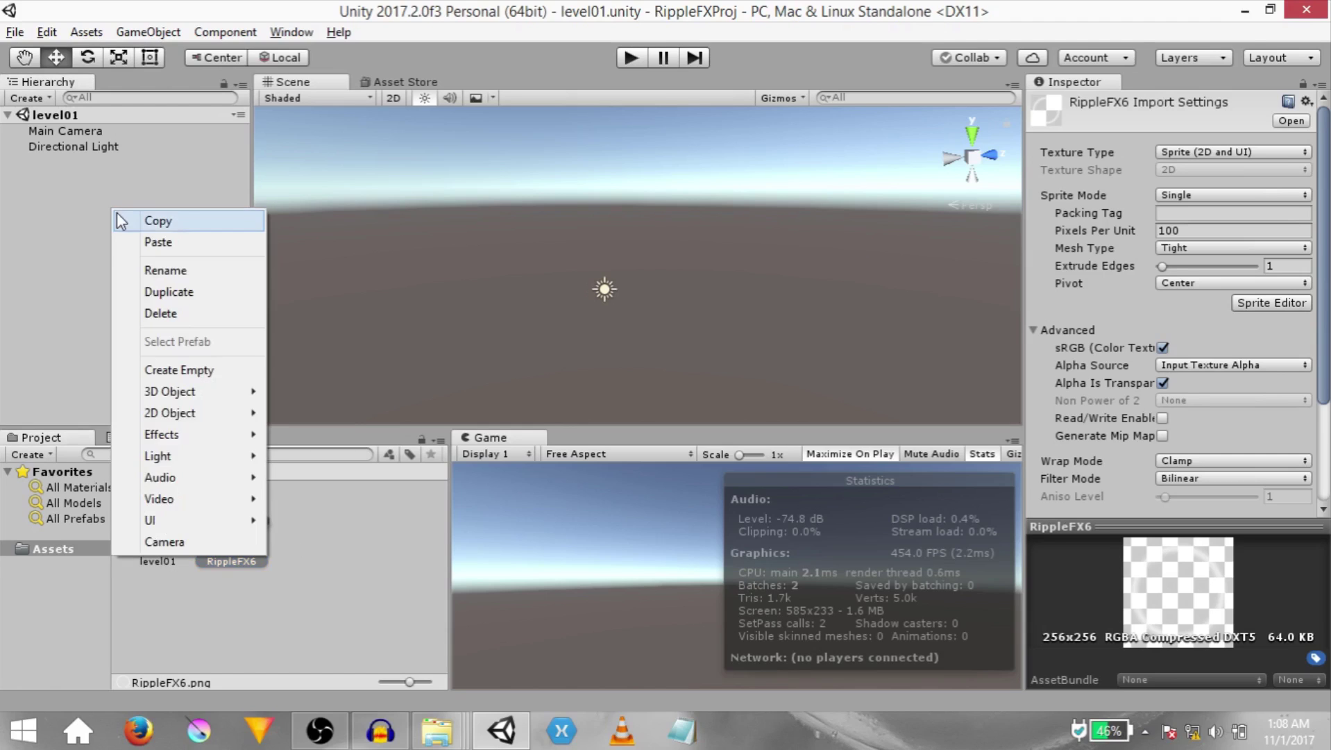
pyautogui.moveTo(184, 391)
pyautogui.click(309, 391)
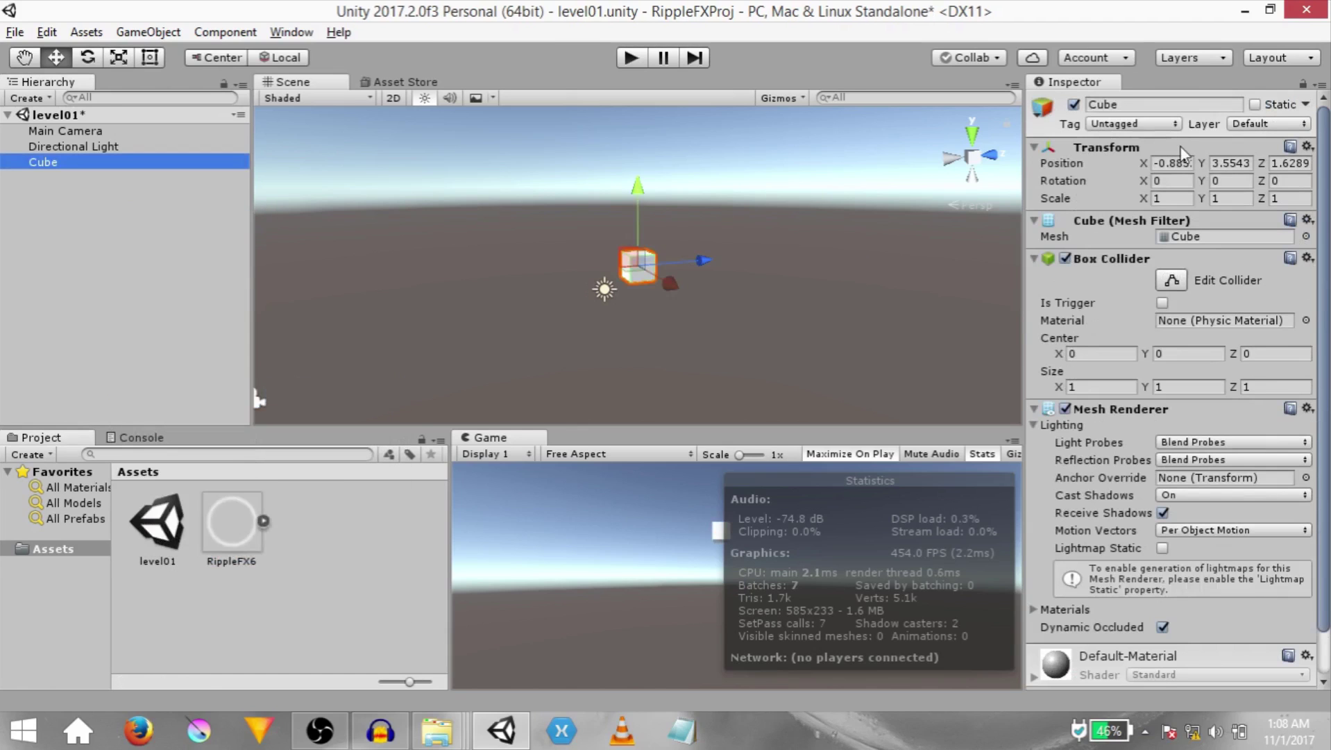
pyautogui.click(1163, 104)
pyautogui.write('Ground')
pyautogui.press('Tab')
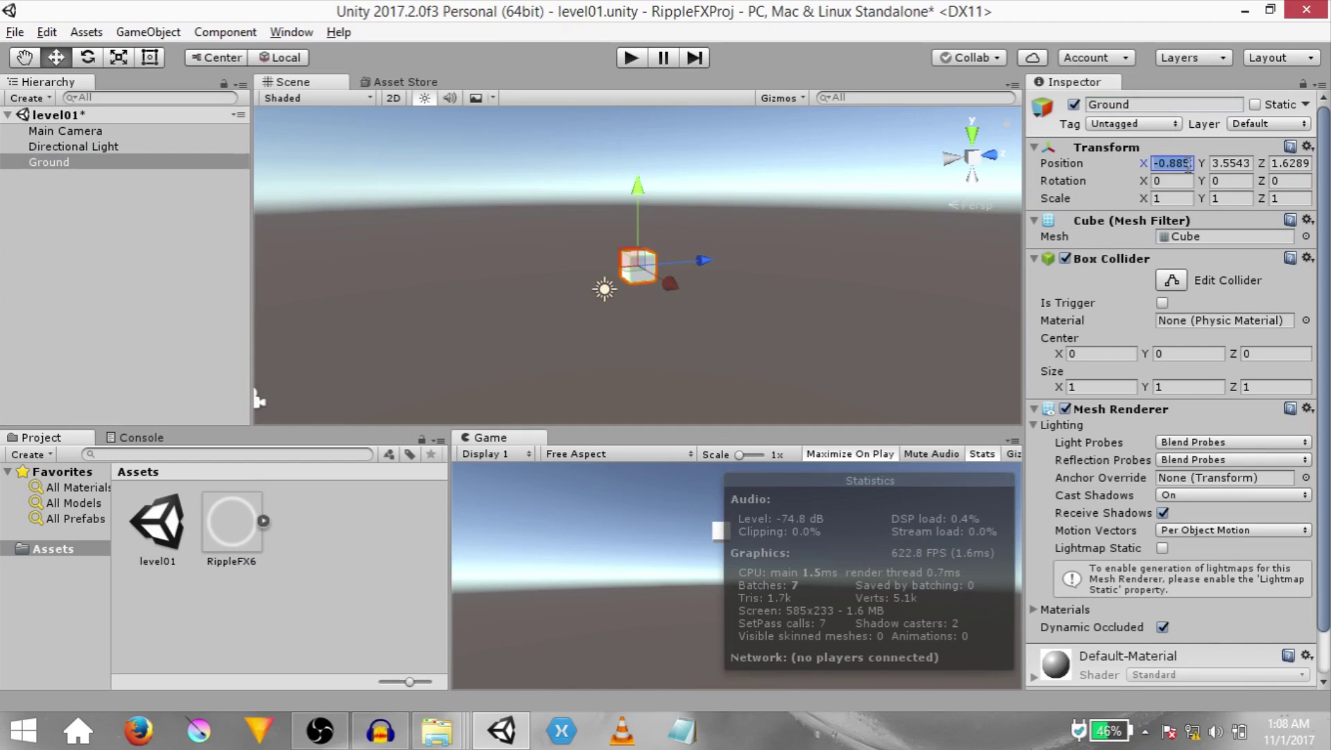
# - Zero Ground's position and scale it to 100 × 0.1 × 100
pyautogui.write('0')
pyautogui.press('Tab')
pyautogui.write('0')
pyautogui.press('Tab')
pyautogui.write('0')
pyautogui.press('Tab')
pyautogui.press('Tab')
pyautogui.press('Tab')
pyautogui.press('Tab')
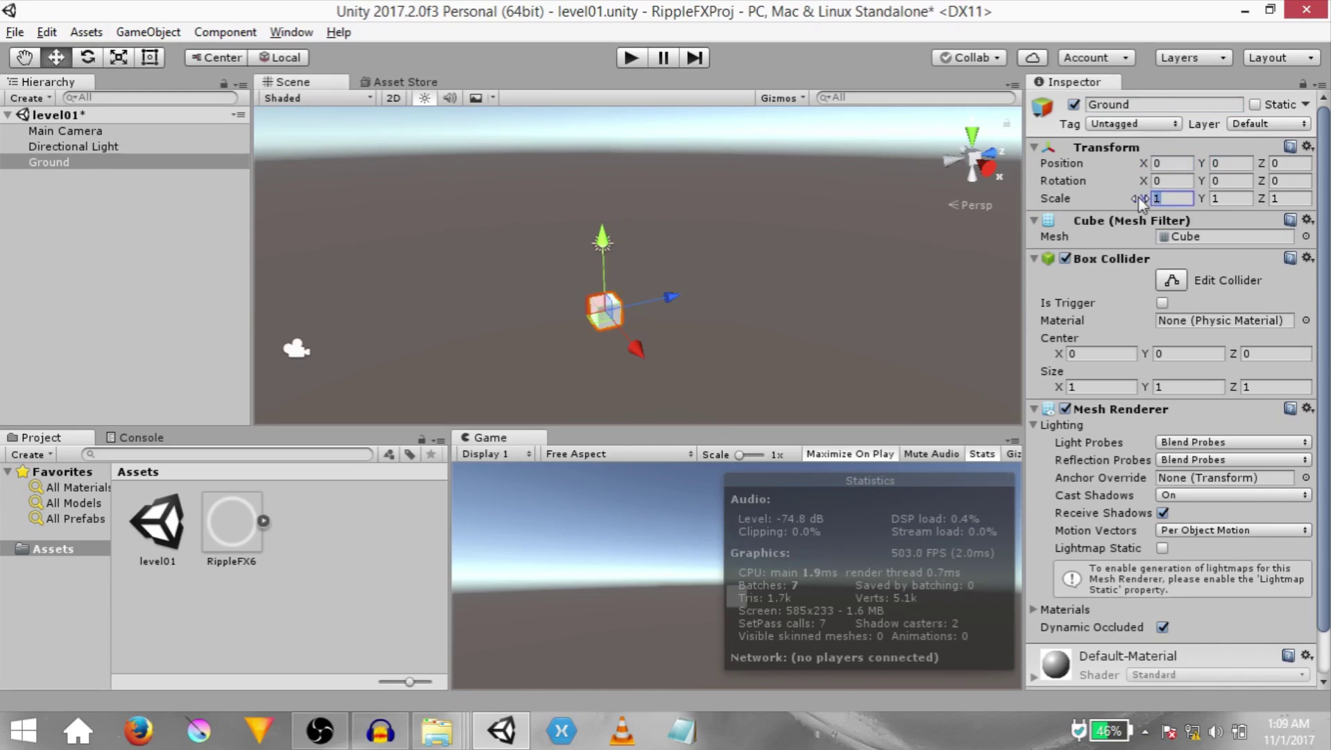
pyautogui.write('100')
pyautogui.press('Tab')
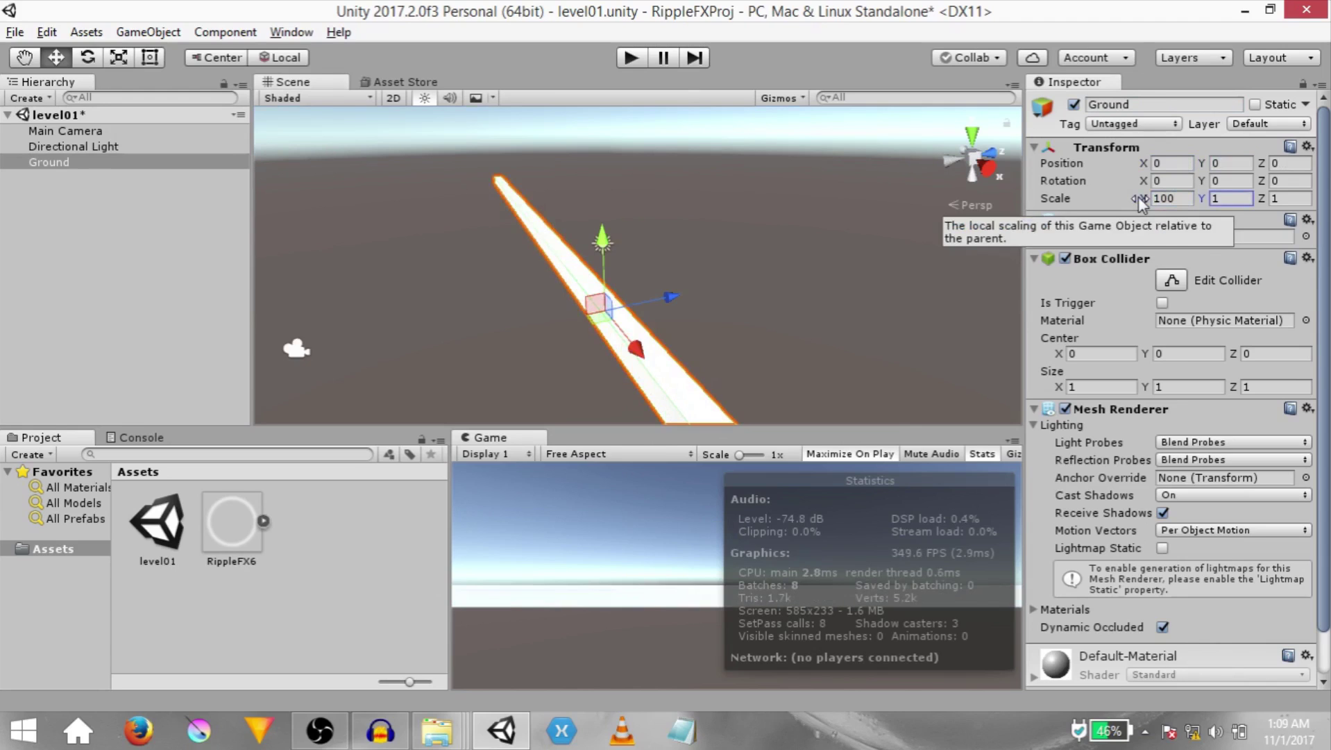
pyautogui.write('0.1')
pyautogui.press('Tab')
pyautogui.write('100')
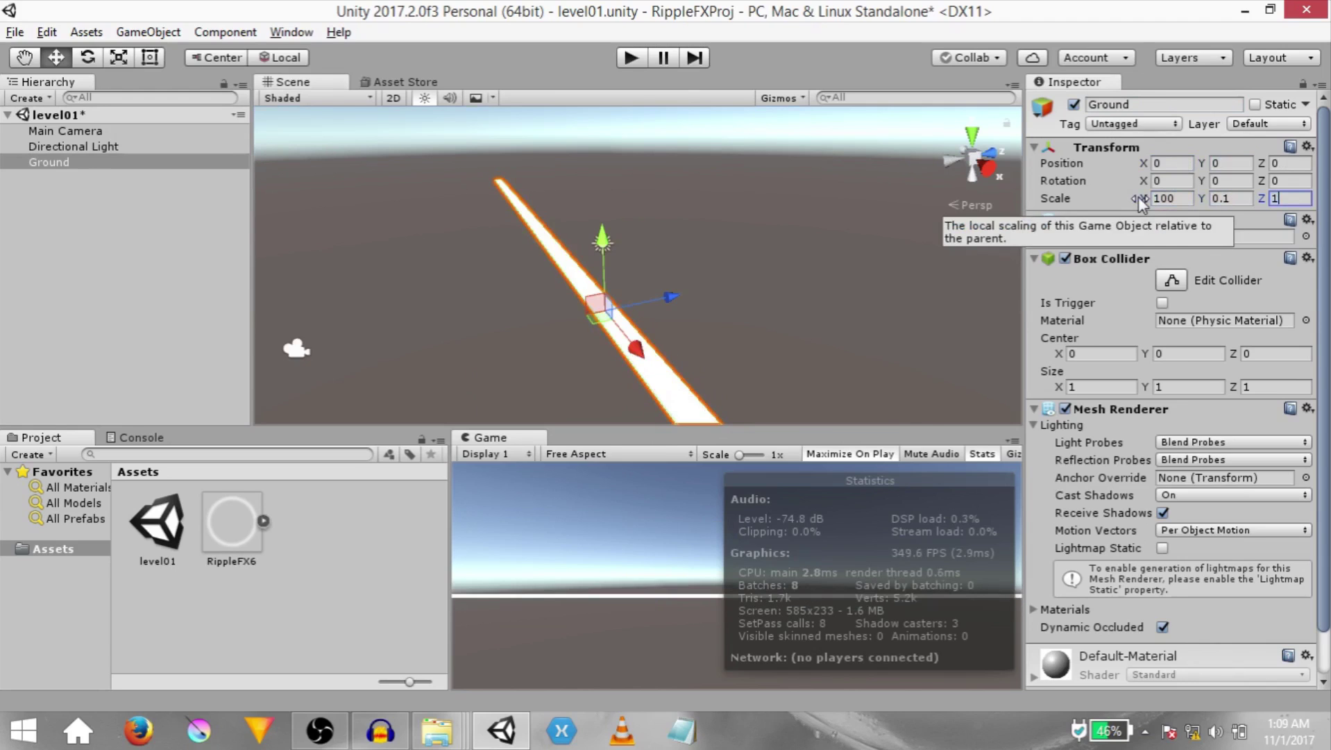
# - Move the Directional Light well below the ground
pyautogui.click(73, 146)
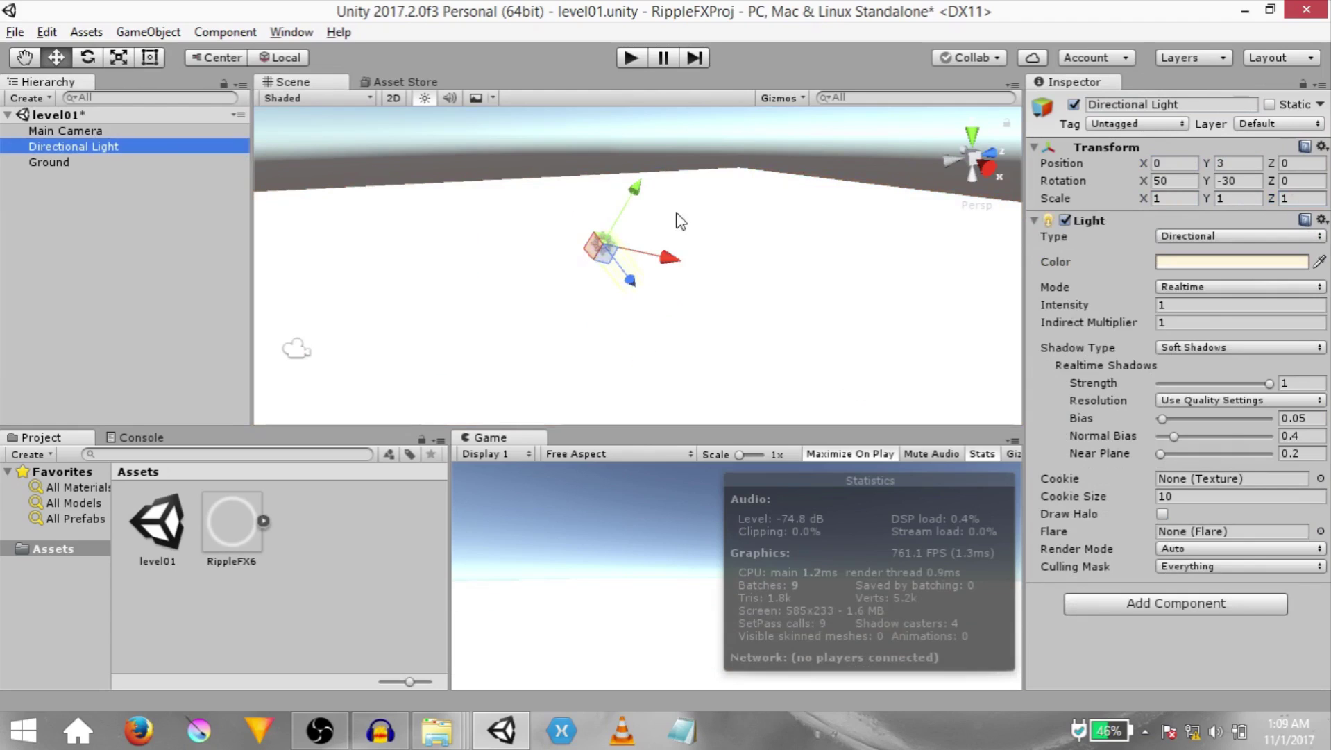
pyautogui.press('z')
pyautogui.press('x')
pyautogui.moveTo(604, 202); pyautogui.dragTo(587, 701)
pyautogui.click(353, 581)
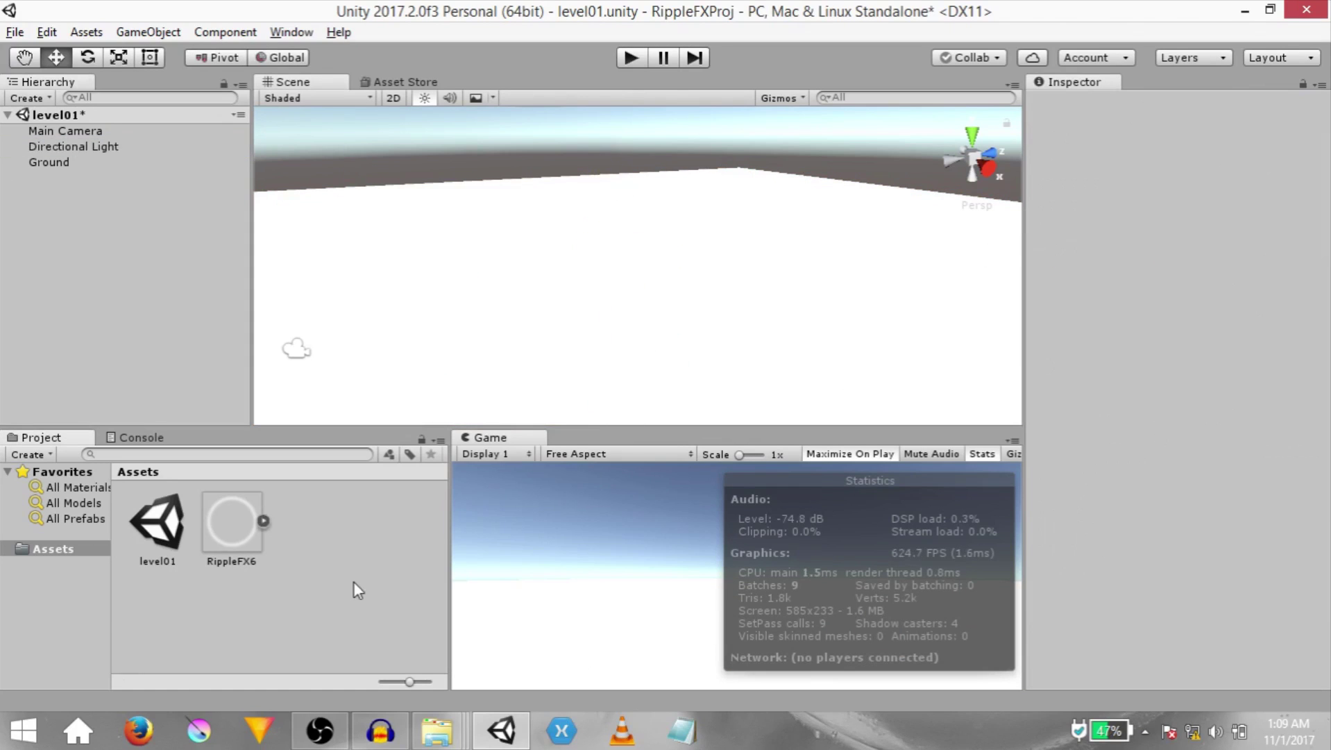
# - Create a black GroundMat material and apply it to the Ground cube
pyautogui.rightClick(297, 567)
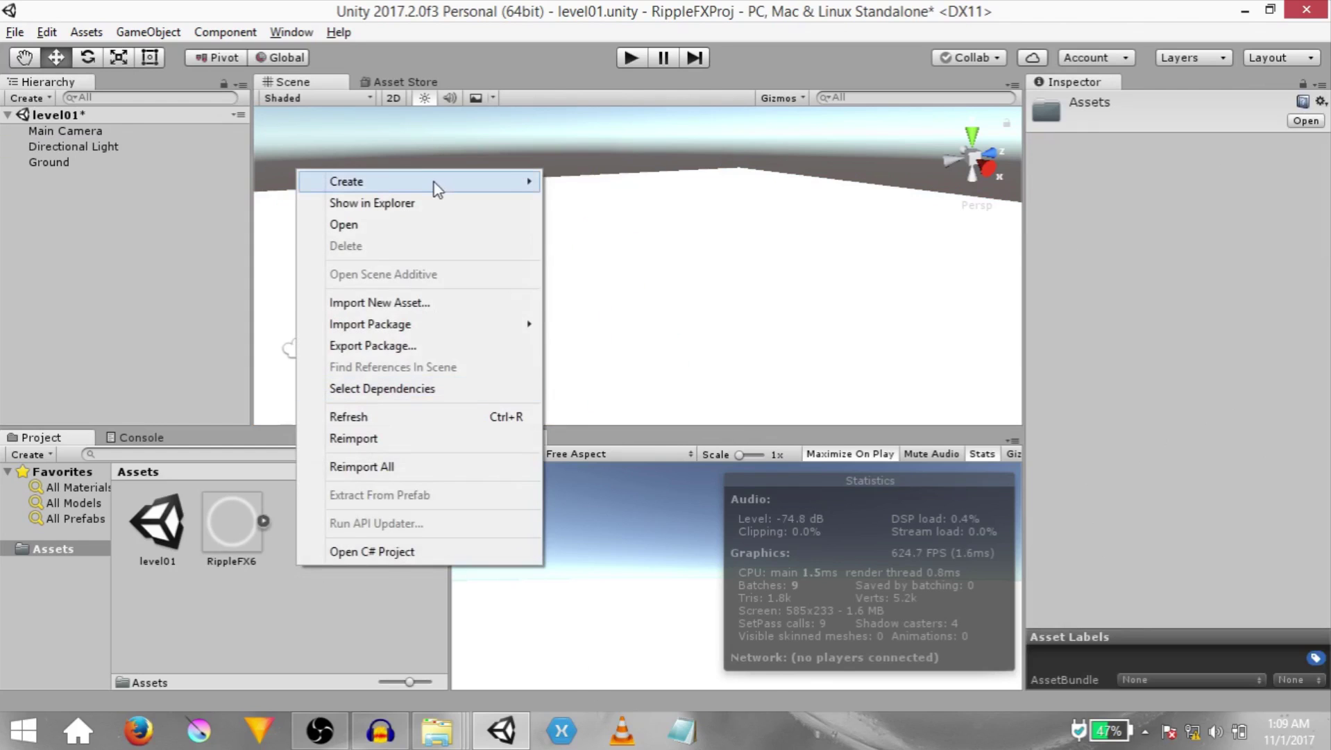
pyautogui.moveTo(434, 181)
pyautogui.click(639, 332)
pyautogui.write('GroundMat')
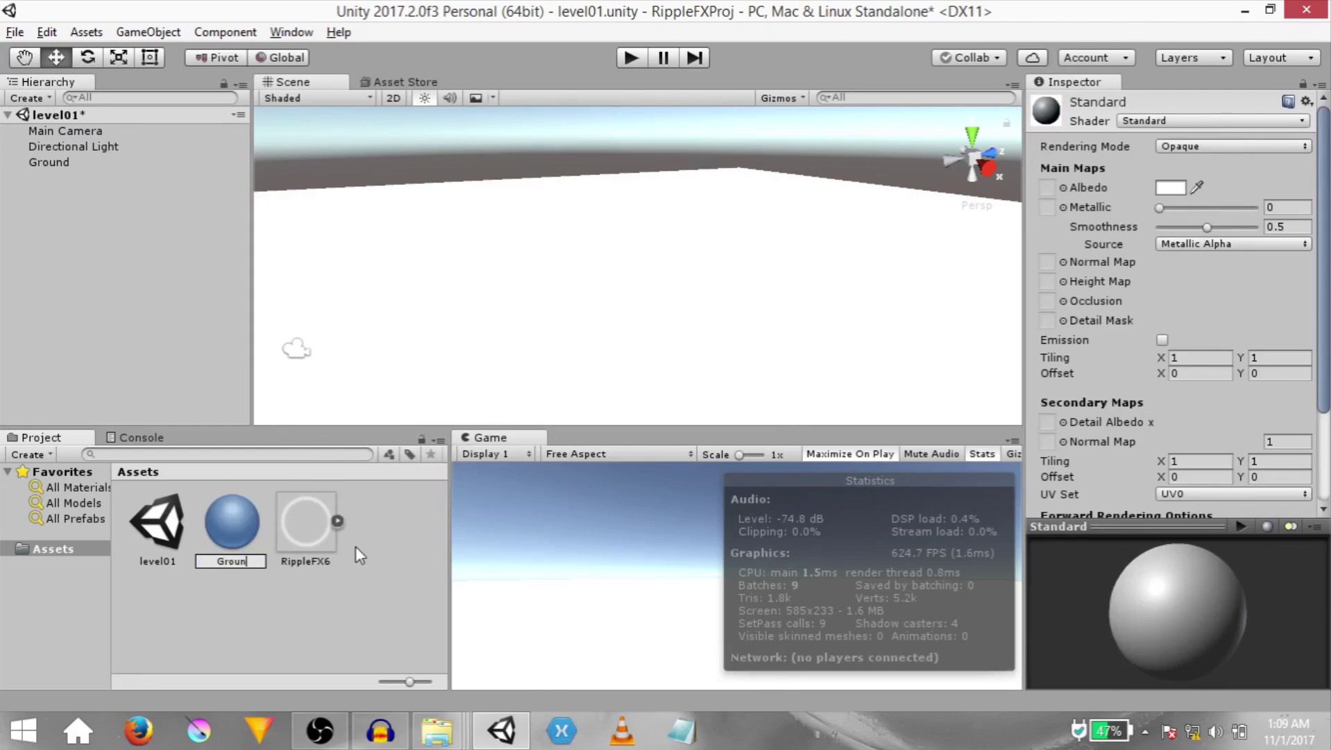
pyautogui.press('Return')
pyautogui.click(1170, 187)
pyautogui.click(797, 321)
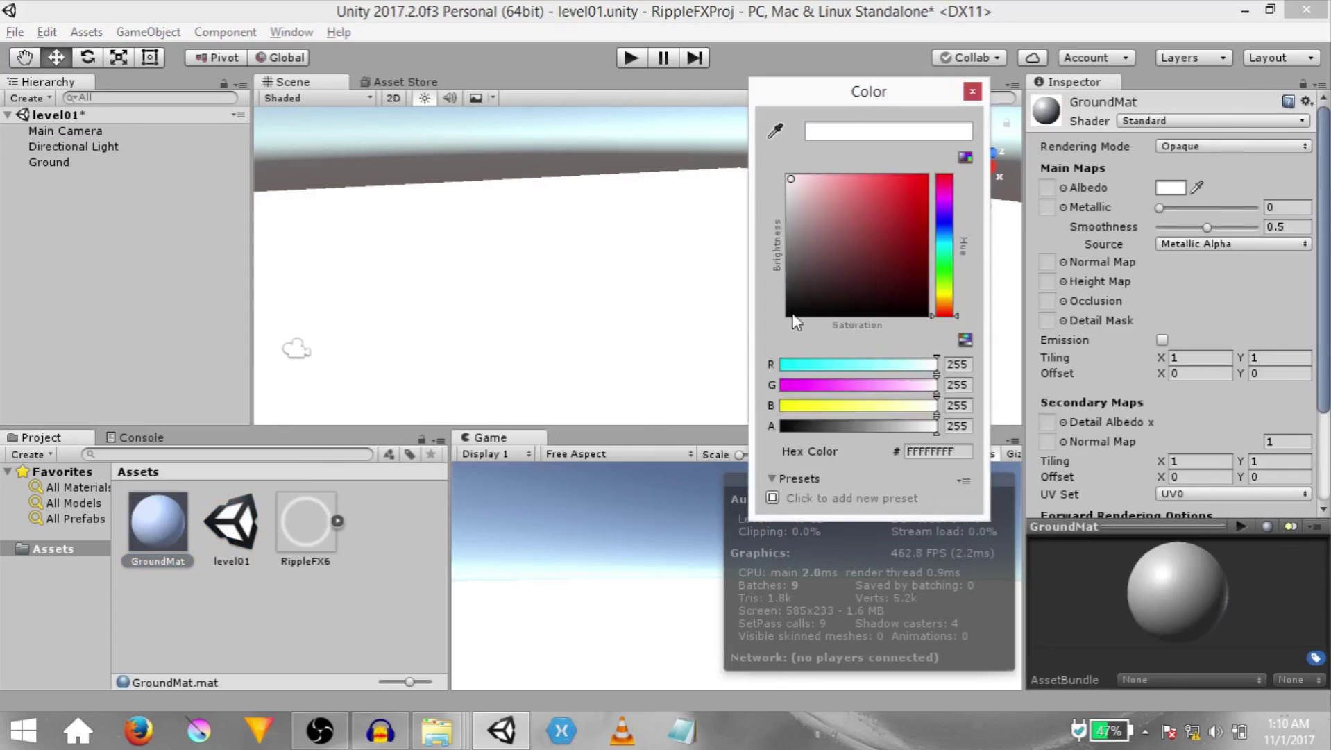
pyautogui.moveTo(150, 538); pyautogui.dragTo(687, 268)
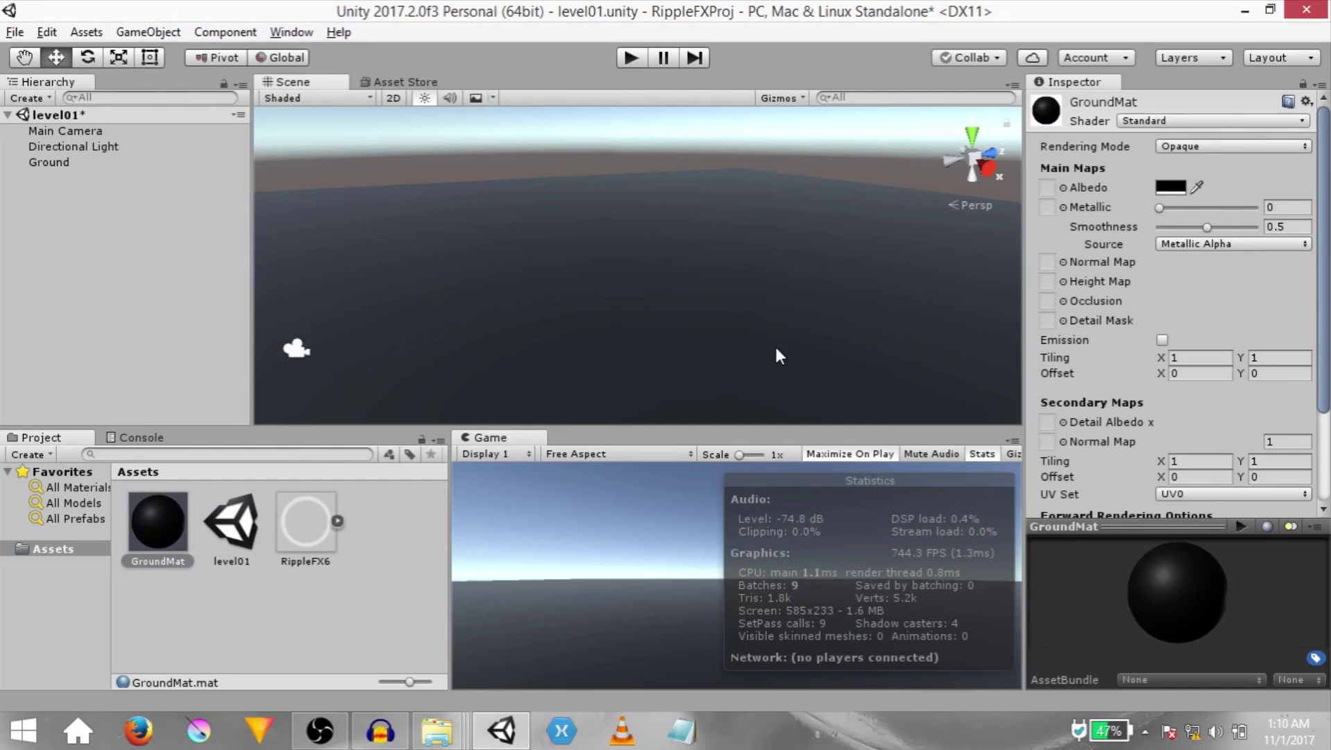
pyautogui.click(94, 219)
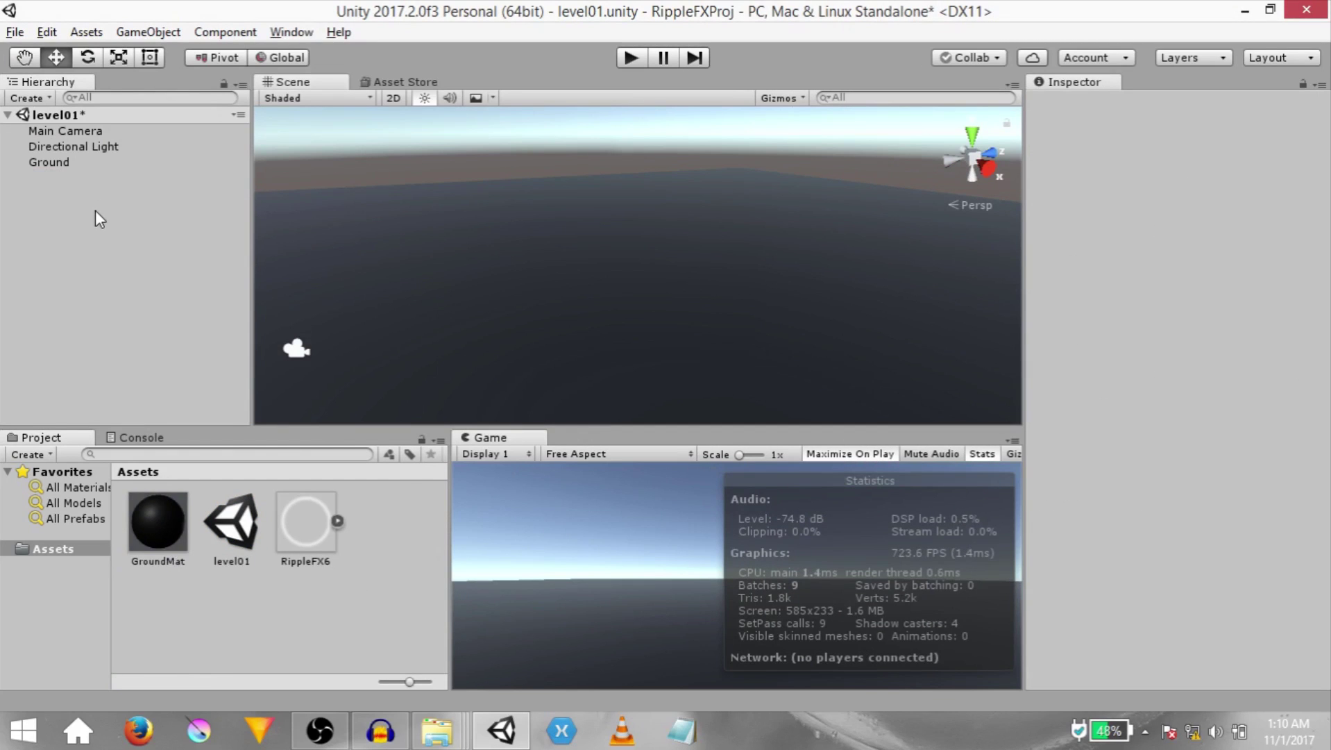
# - Add a Particle System at X 0 and raise it above the ground
pyautogui.rightClick(90, 200)
pyautogui.moveTo(172, 425)
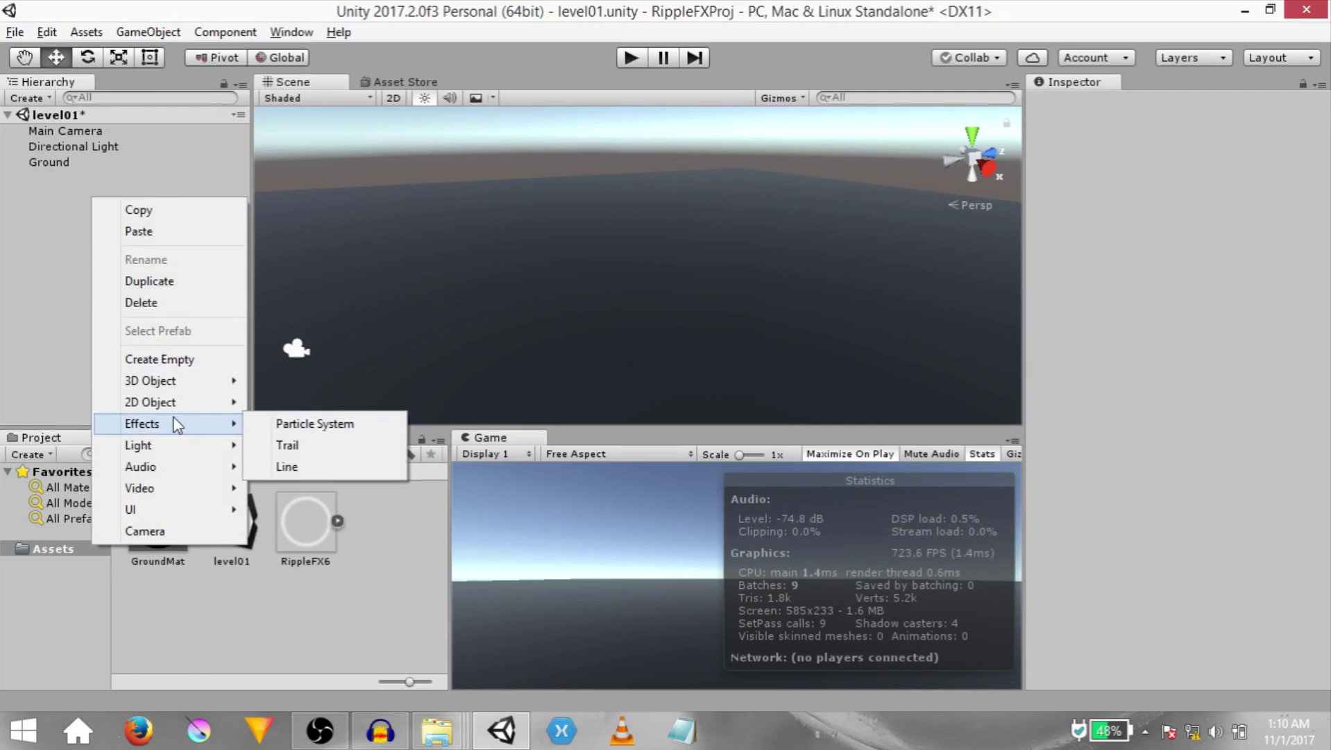
pyautogui.click(333, 425)
pyautogui.click(1168, 164)
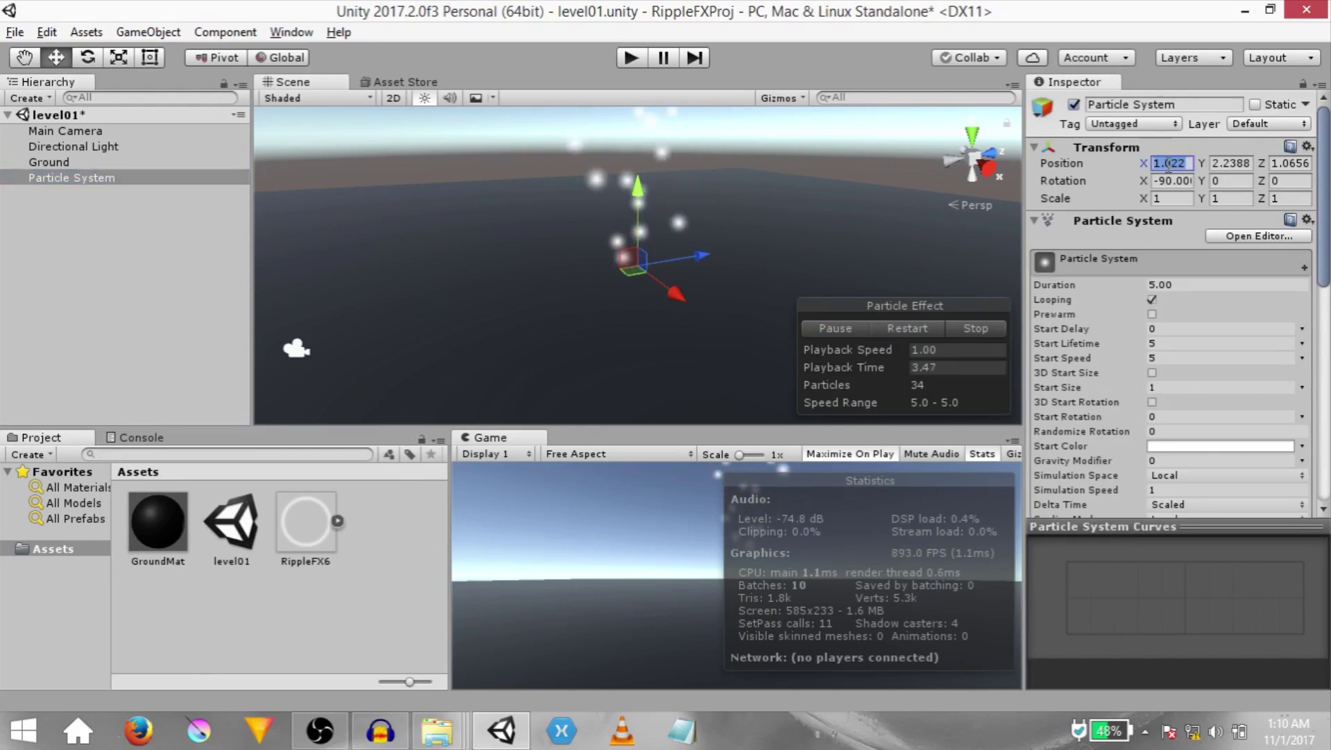
pyautogui.write('0')
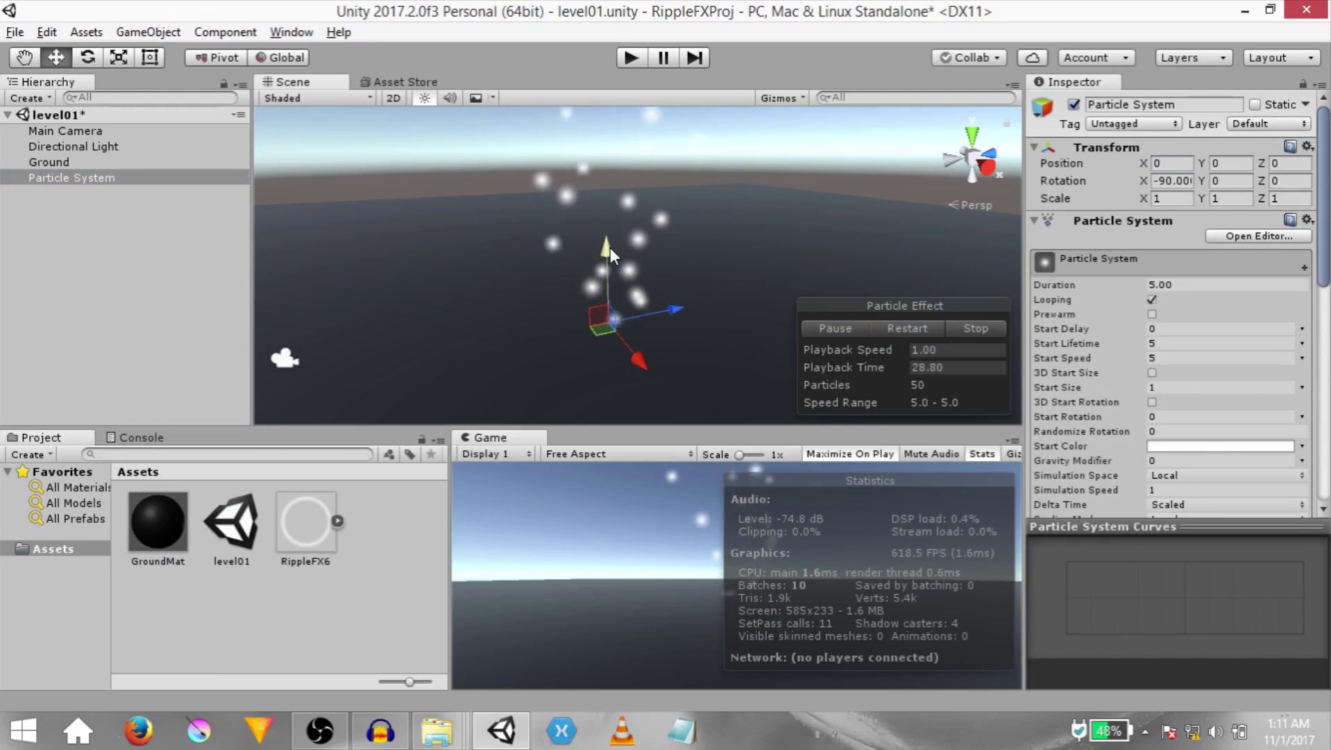
pyautogui.moveTo(606, 205); pyautogui.dragTo(605, 184)
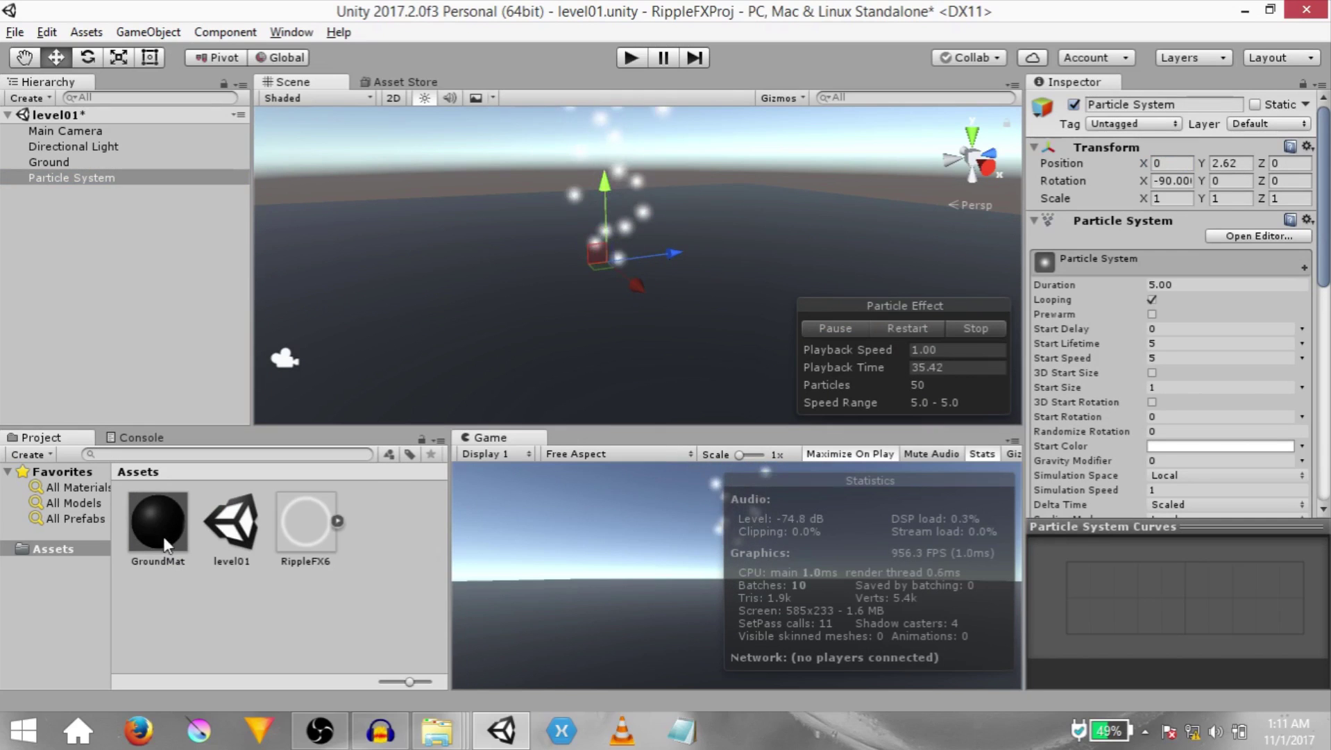
# - Create ParticleMat using Particles/Additive with a white tint and the RippleFX6 texture
pyautogui.rightClick(291, 607)
pyautogui.moveTo(528, 219)
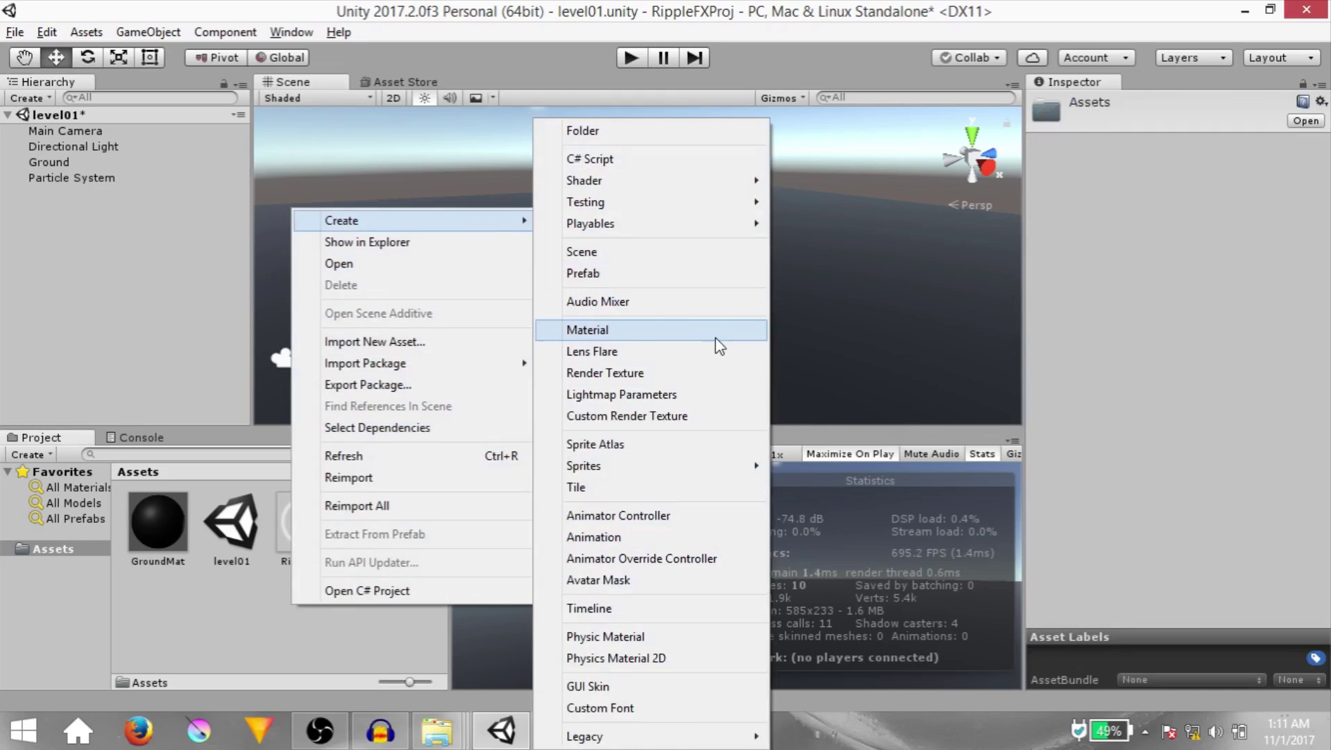
pyautogui.click(628, 331)
pyautogui.write('ParticleMat')
pyautogui.press('Return')
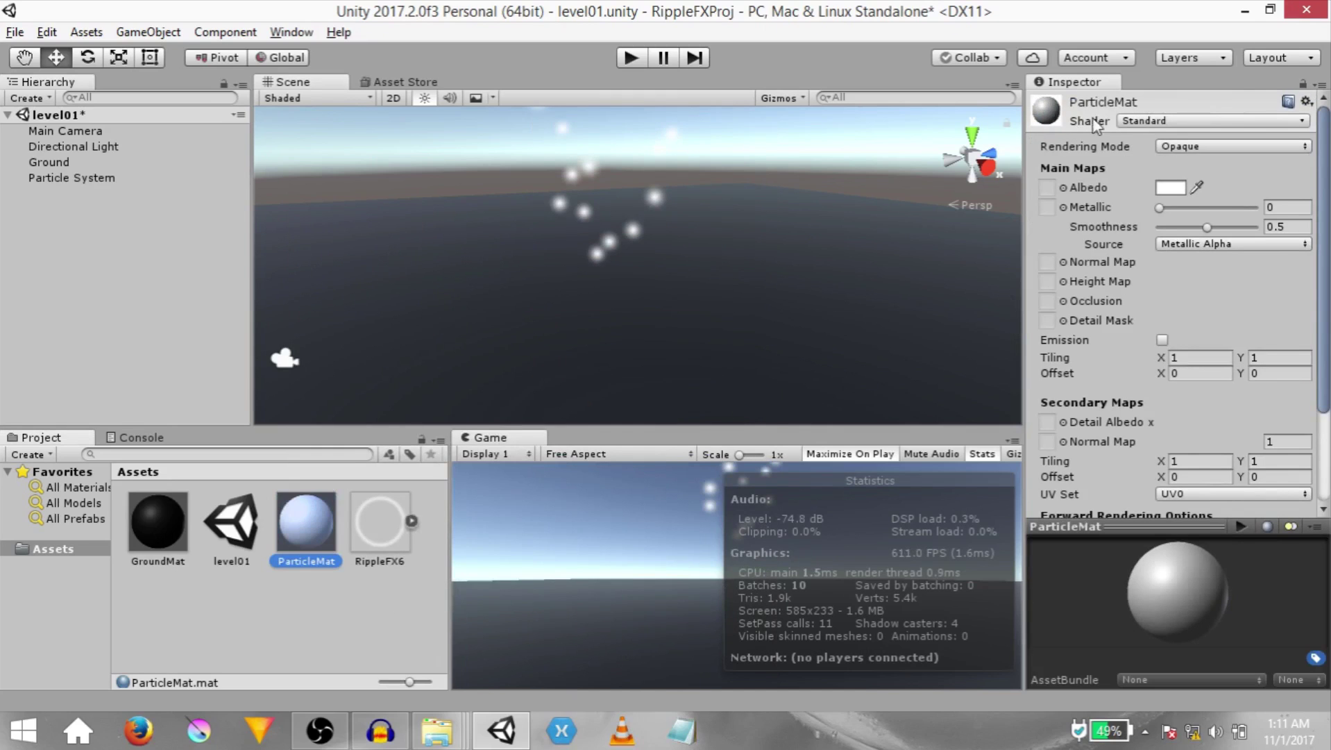
pyautogui.click(1143, 122)
pyautogui.moveTo(1169, 315)
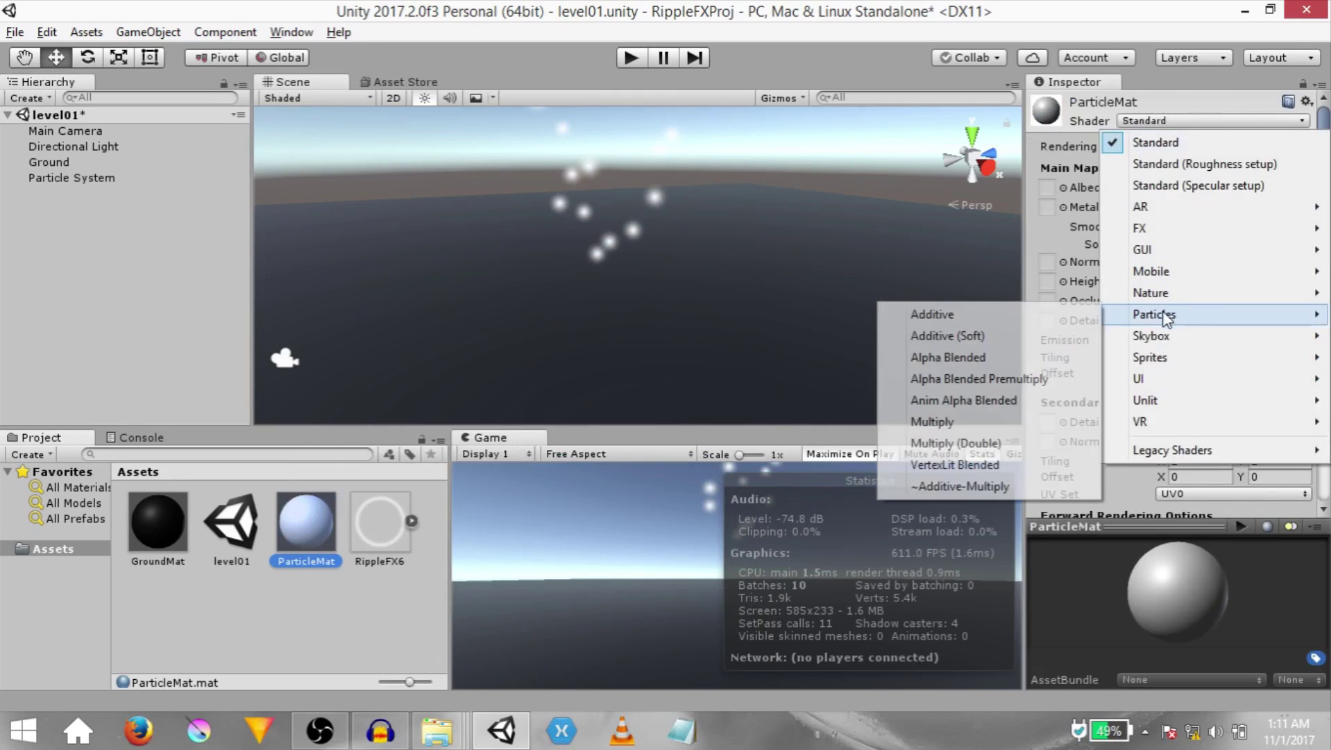
pyautogui.click(1038, 317)
pyautogui.click(1289, 146)
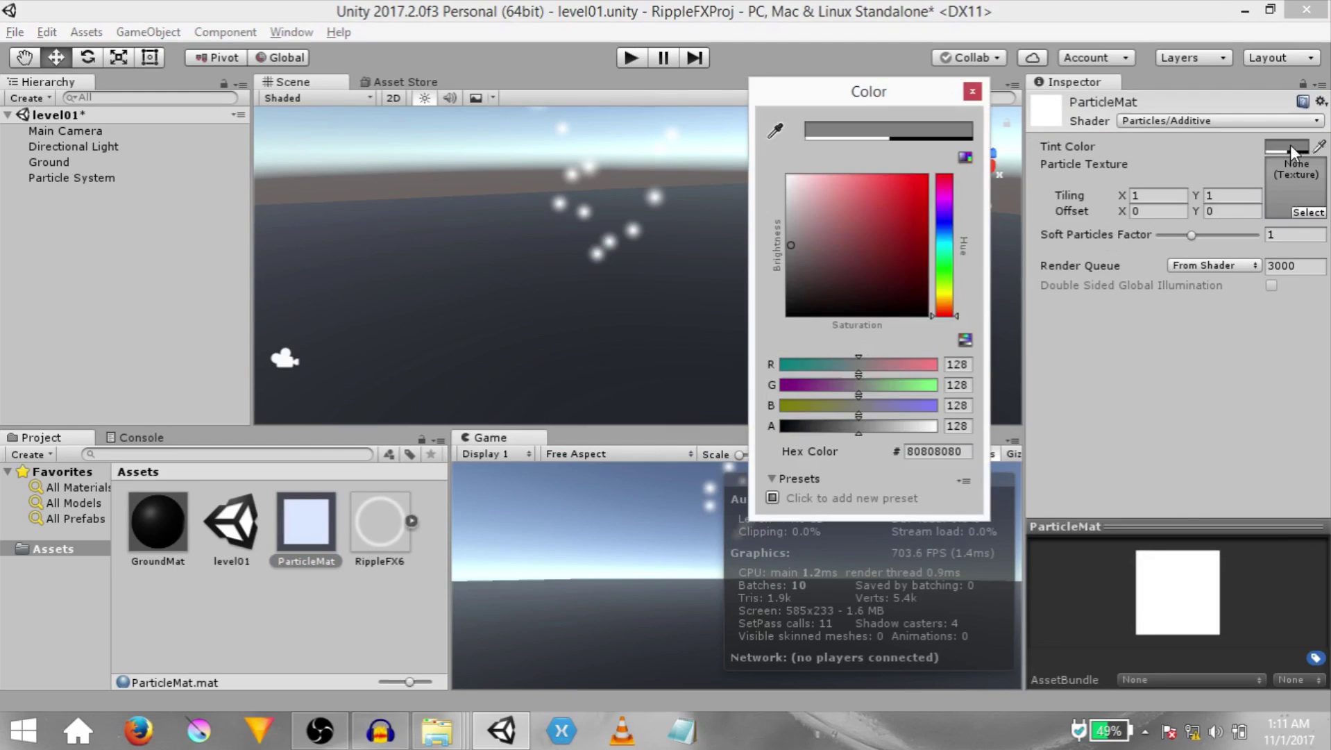
pyautogui.click(491, 366)
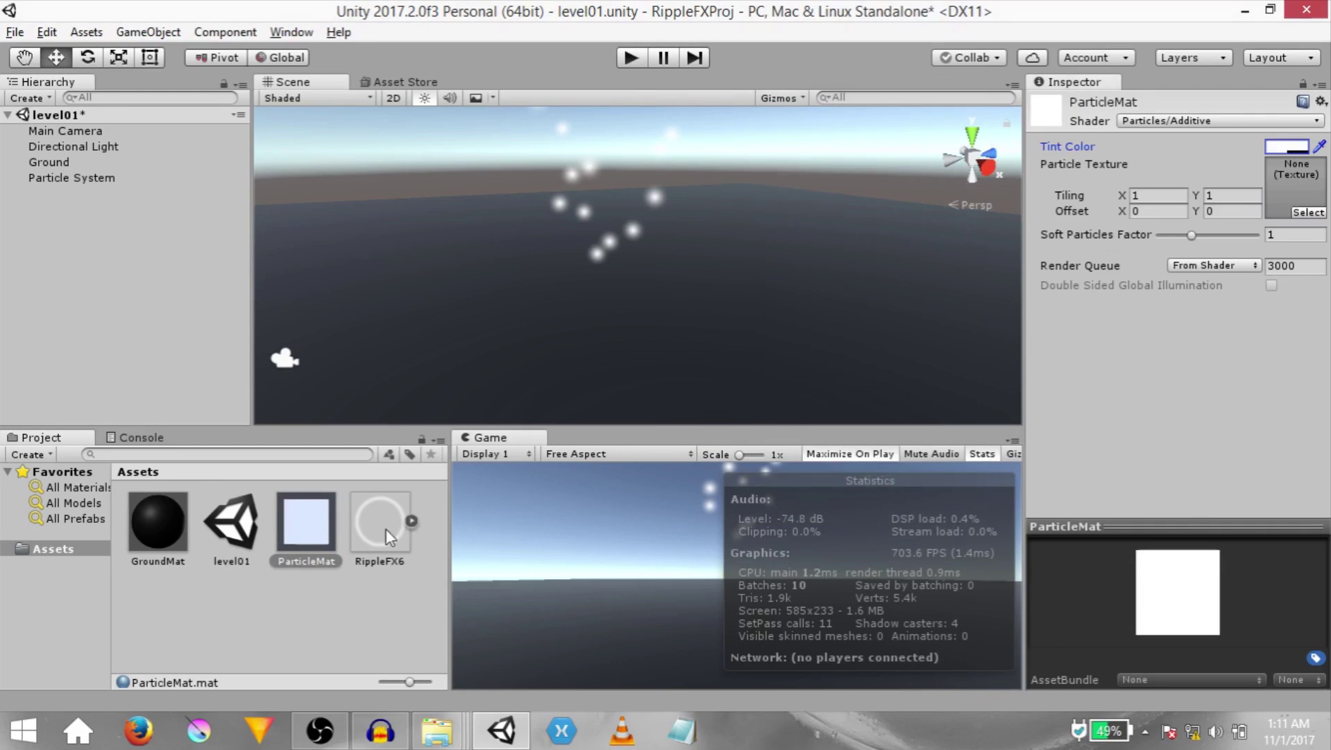
pyautogui.moveTo(387, 531); pyautogui.dragTo(1300, 197)
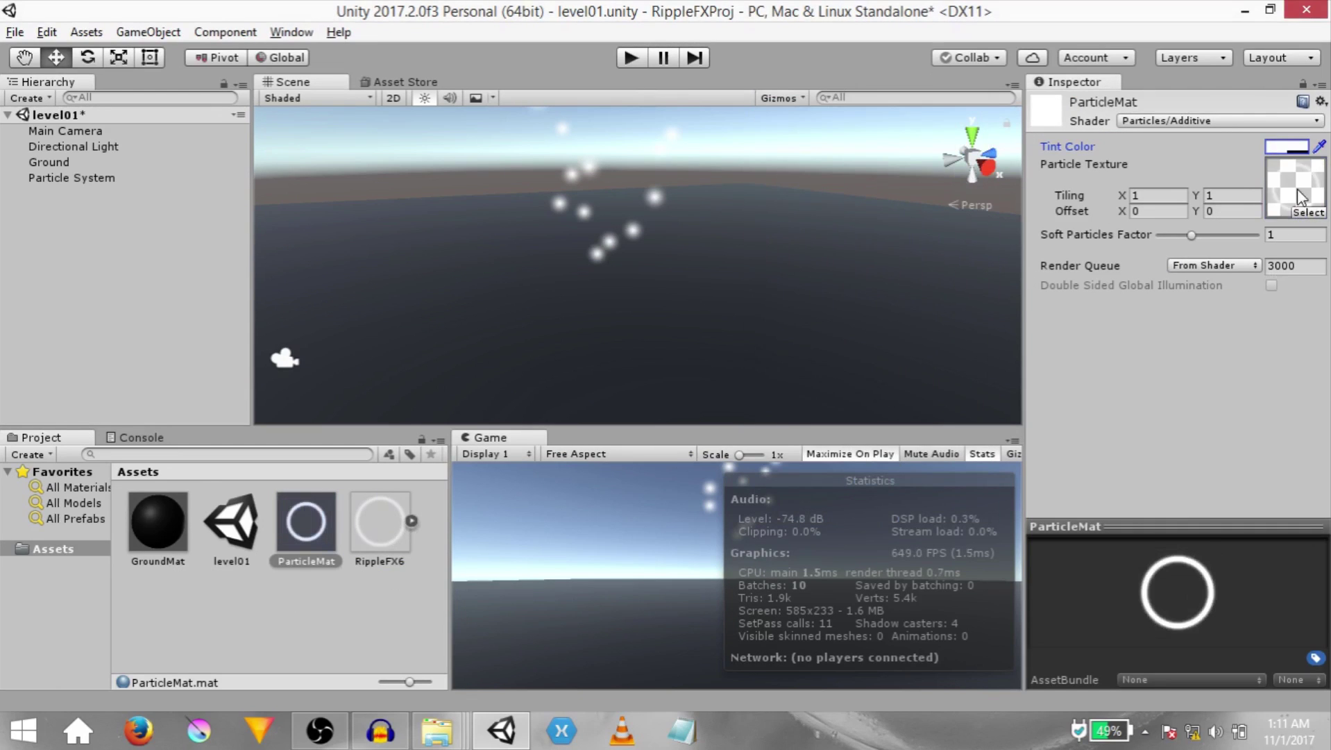
# - Assign ParticleMat as the Particle System's Renderer material
pyautogui.click(78, 179)
pyautogui.scroll(-5, 1221, 372)
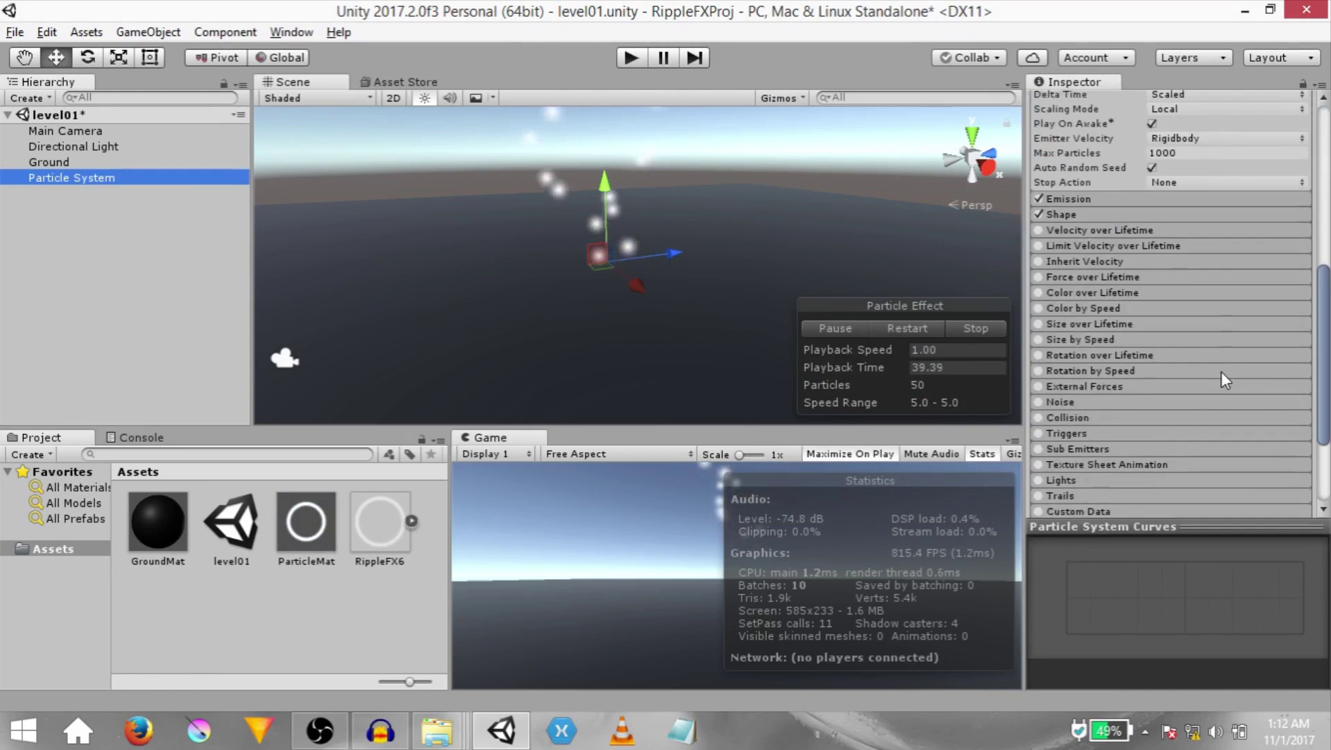
pyautogui.scroll(-5, 1122, 371)
pyautogui.click(1111, 386)
pyautogui.moveTo(302, 527); pyautogui.dragTo(1206, 257)
# - Set the Renderer's Render Alignment to Local so the rings lie flat
pyautogui.keyDown('alt'); pyautogui.moveTo(563, 262); pyautogui.dragTo(574, 314); pyautogui.keyUp('alt')
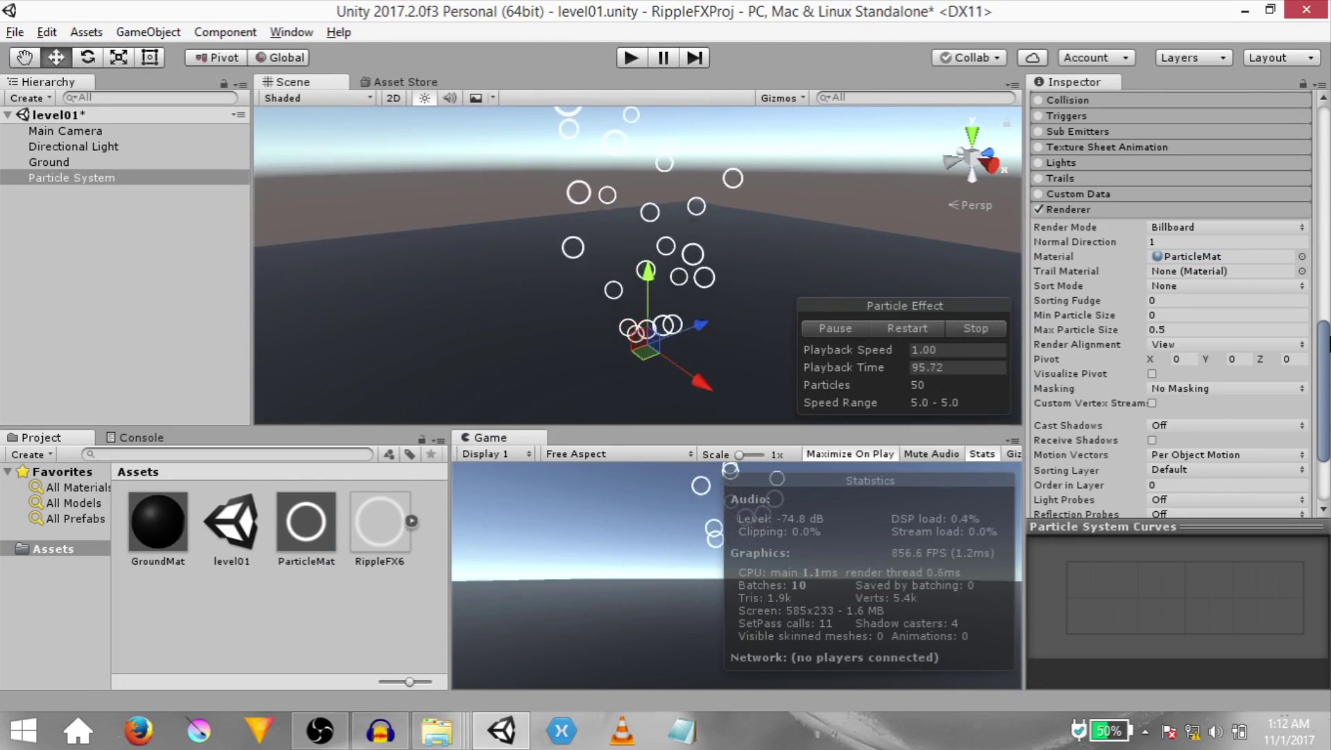
pyautogui.click(1195, 347)
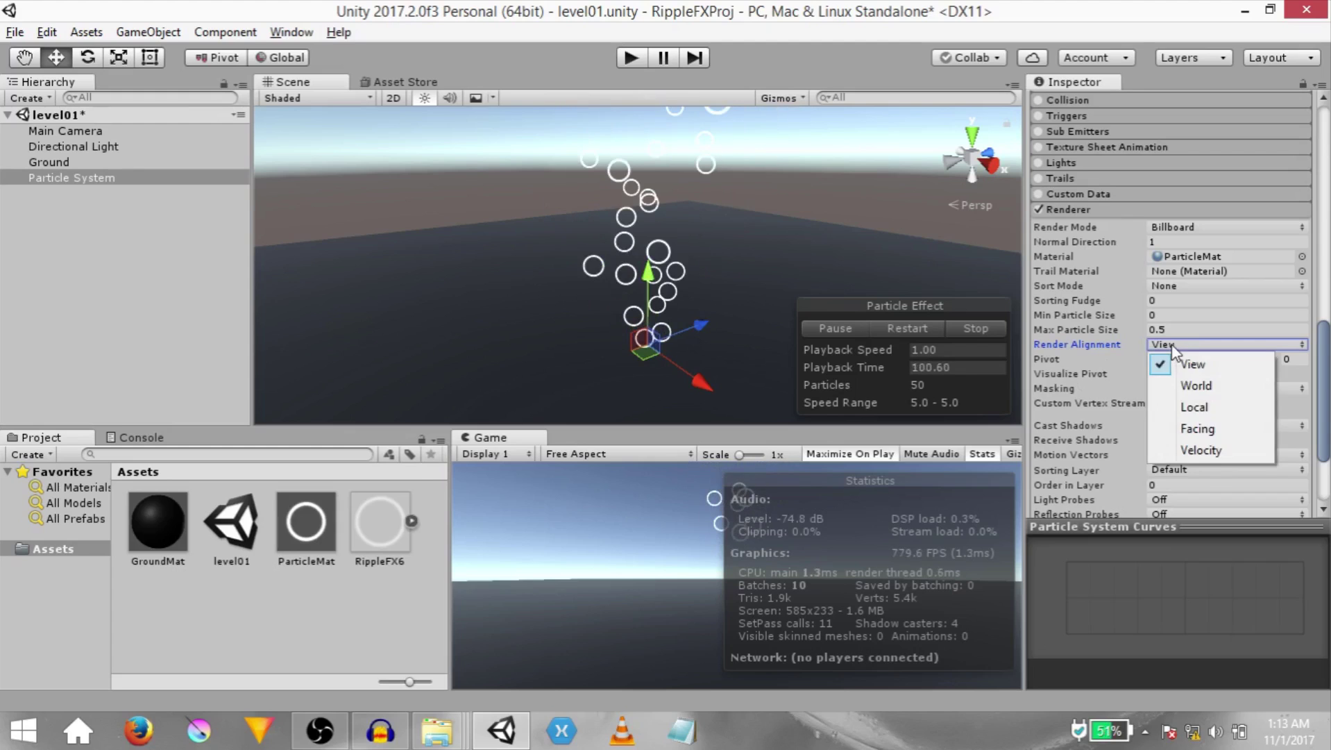
pyautogui.click(1196, 408)
pyautogui.press('z')
pyautogui.press('x')
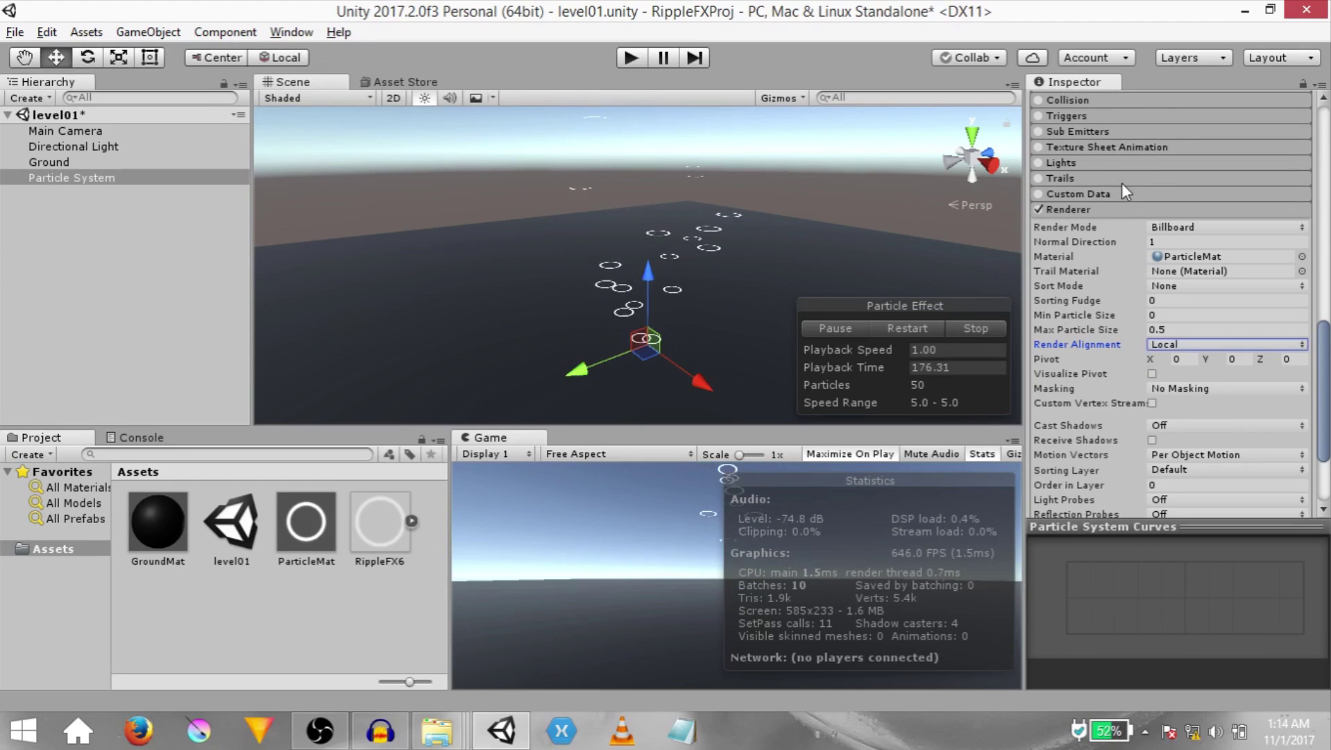
# - Give the Shape cone angle 0 and radius 0.01, and select the Start Speed field
pyautogui.scroll(10, 1121, 183)
pyautogui.click(1126, 248)
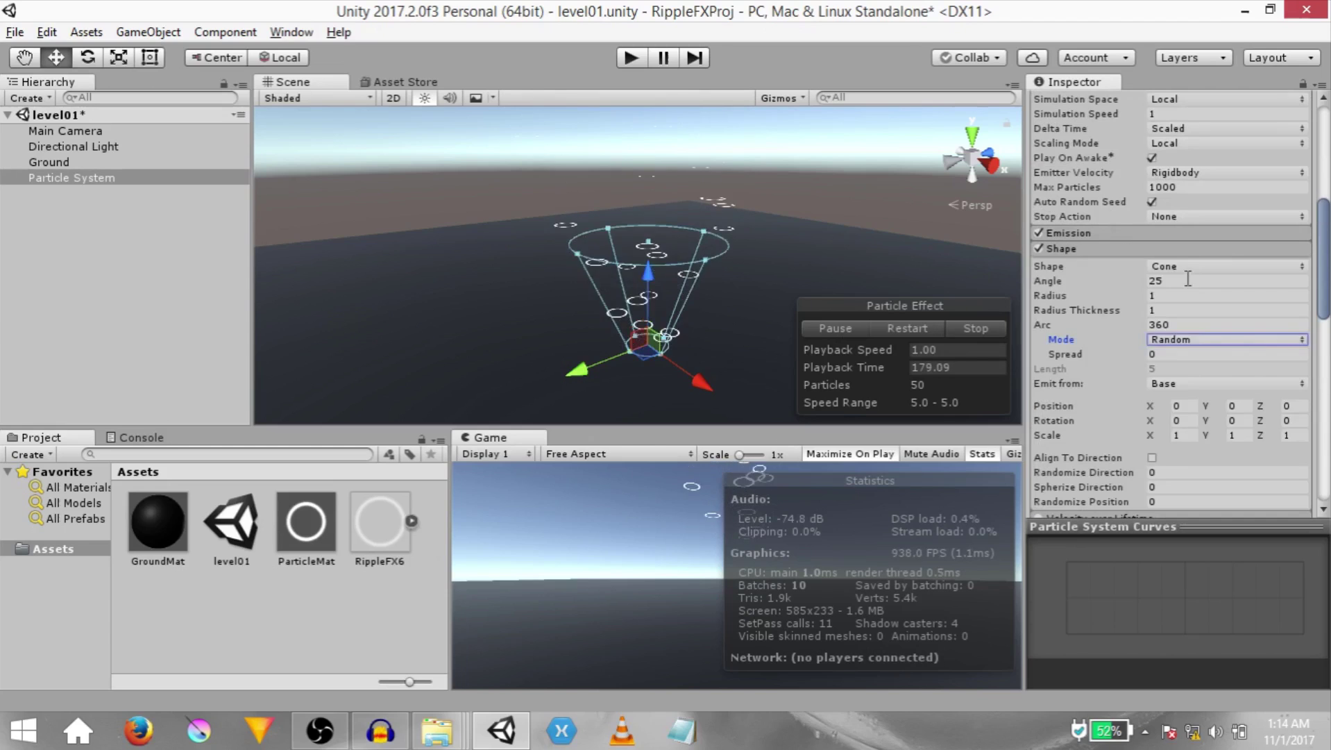
pyautogui.click(1188, 278)
pyautogui.write('0')
pyautogui.click(1168, 293)
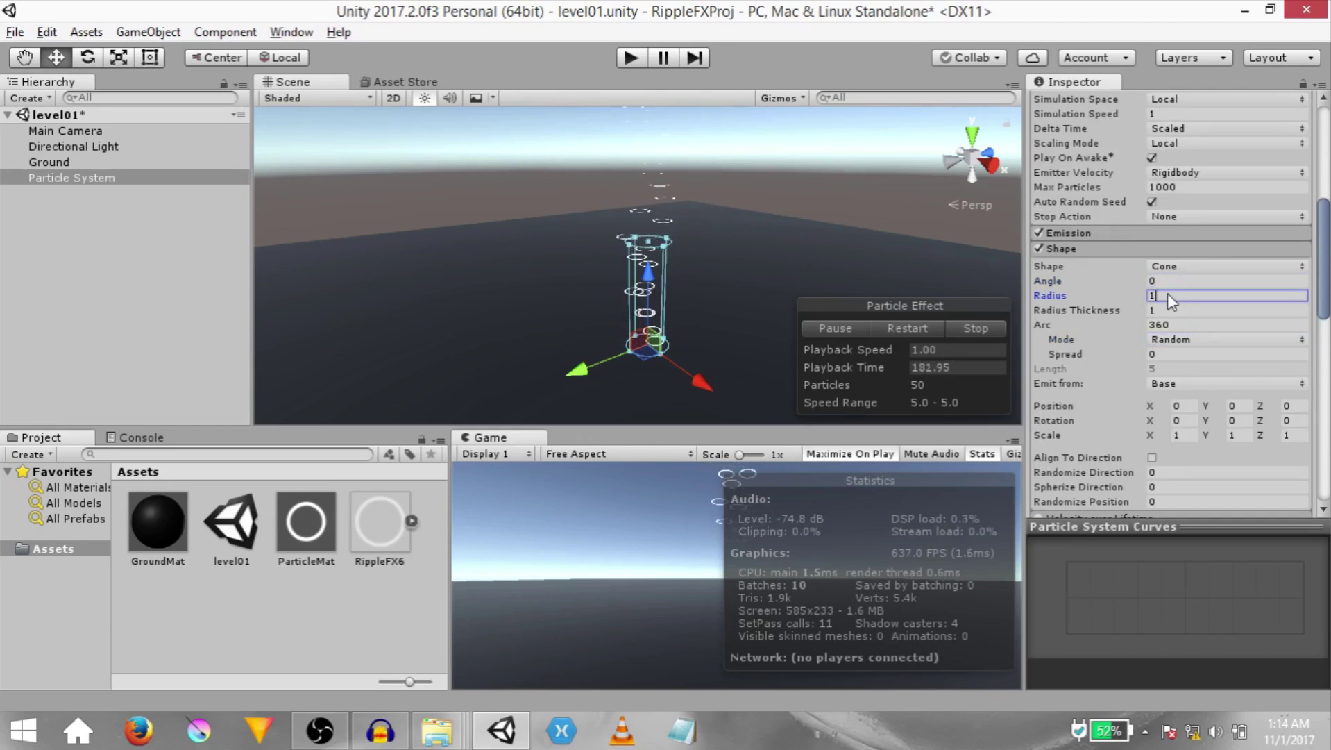
pyautogui.write('0.01')
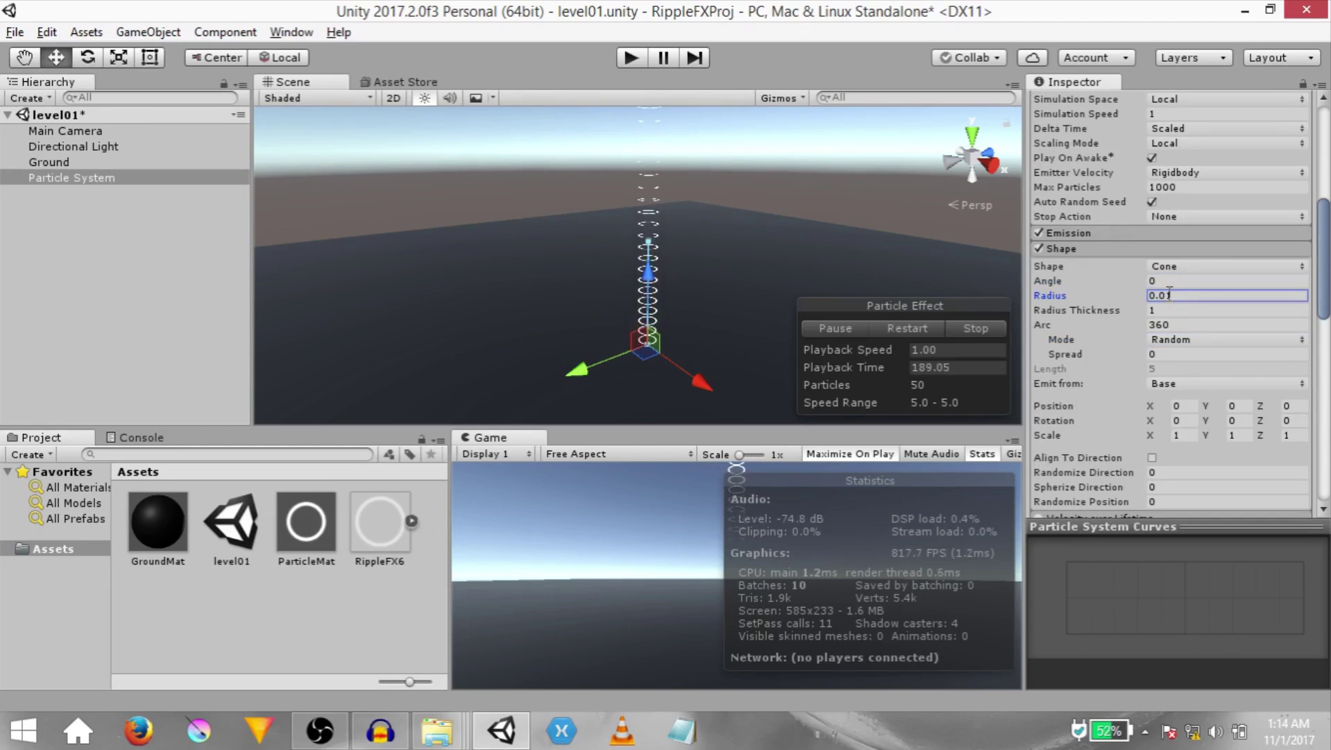
pyautogui.press('Return')
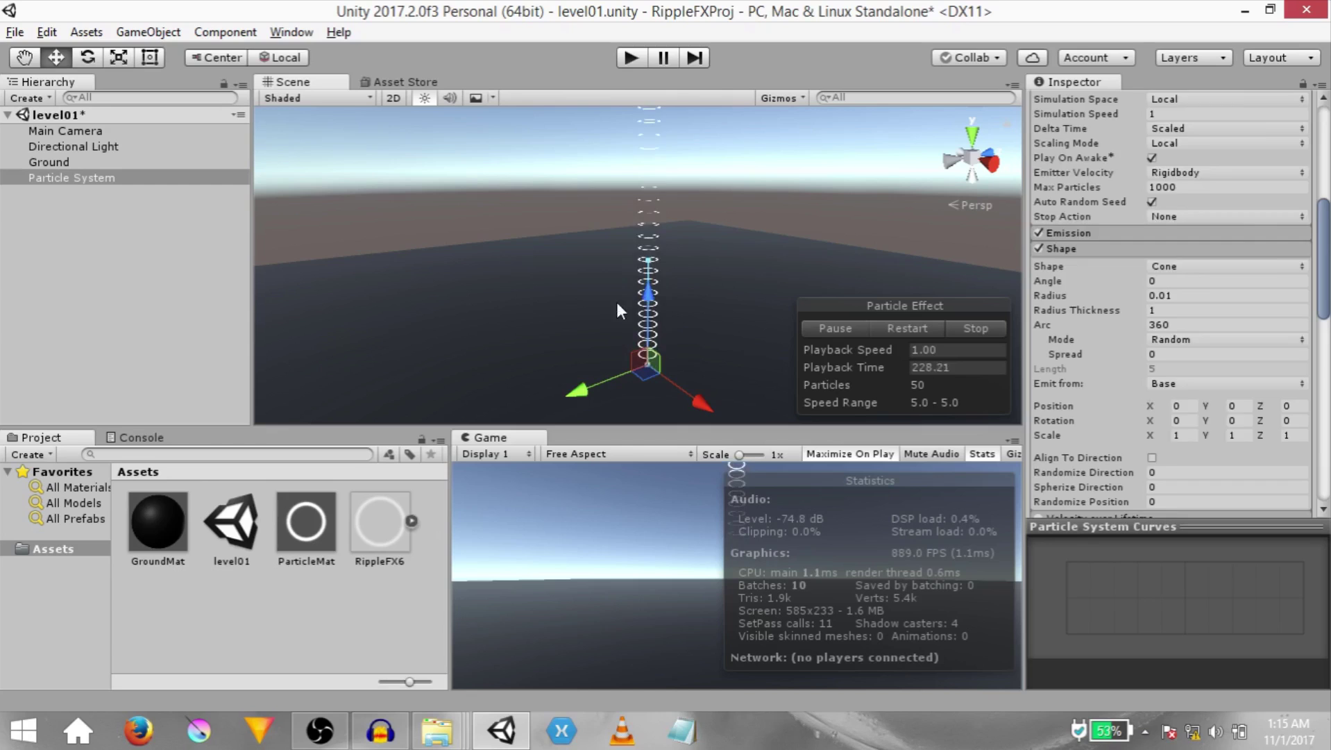
pyautogui.scroll(10, 1166, 333)
pyautogui.click(1156, 358)
# - Set Start Speed 0, Start Size 3 and Emission Rate over Time 2
pyautogui.write('0')
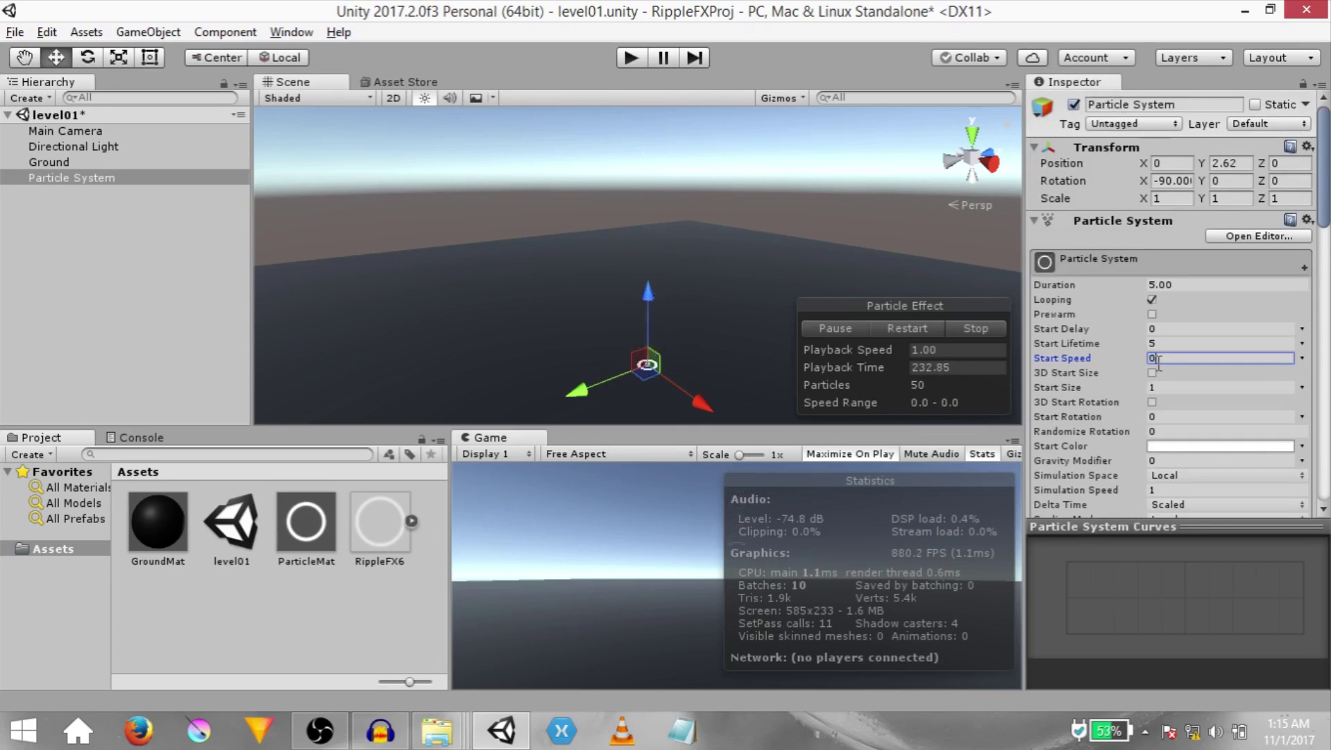
pyautogui.moveTo(707, 243); pyautogui.dragTo(709, 297, button='right')
pyautogui.press('q')
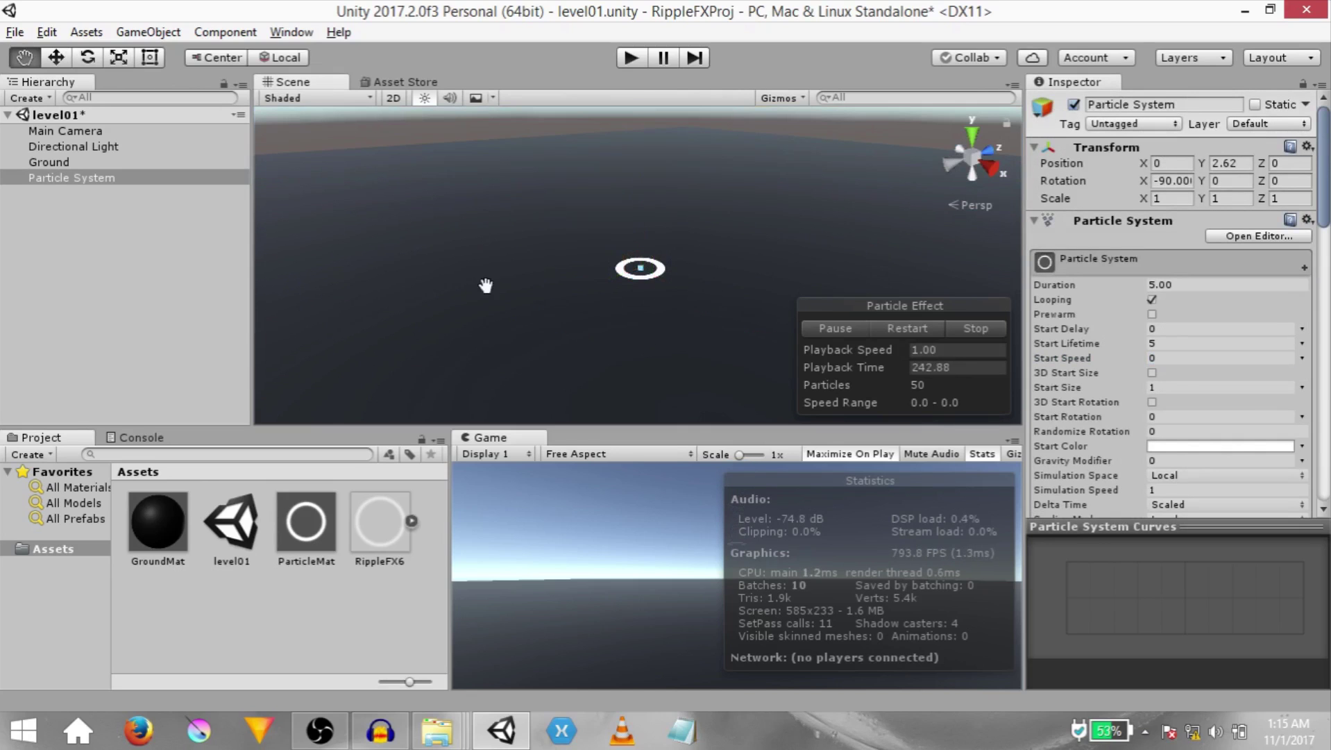
pyautogui.click(1188, 386)
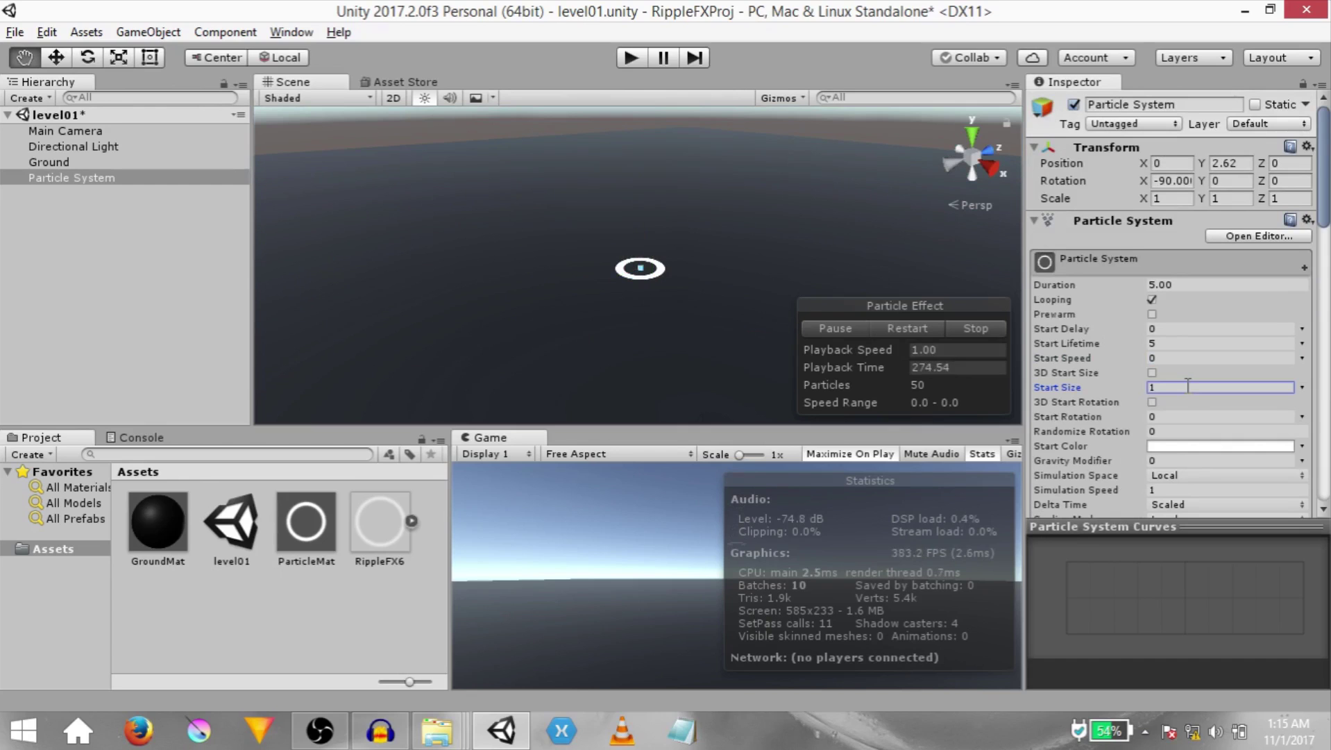
pyautogui.write('3')
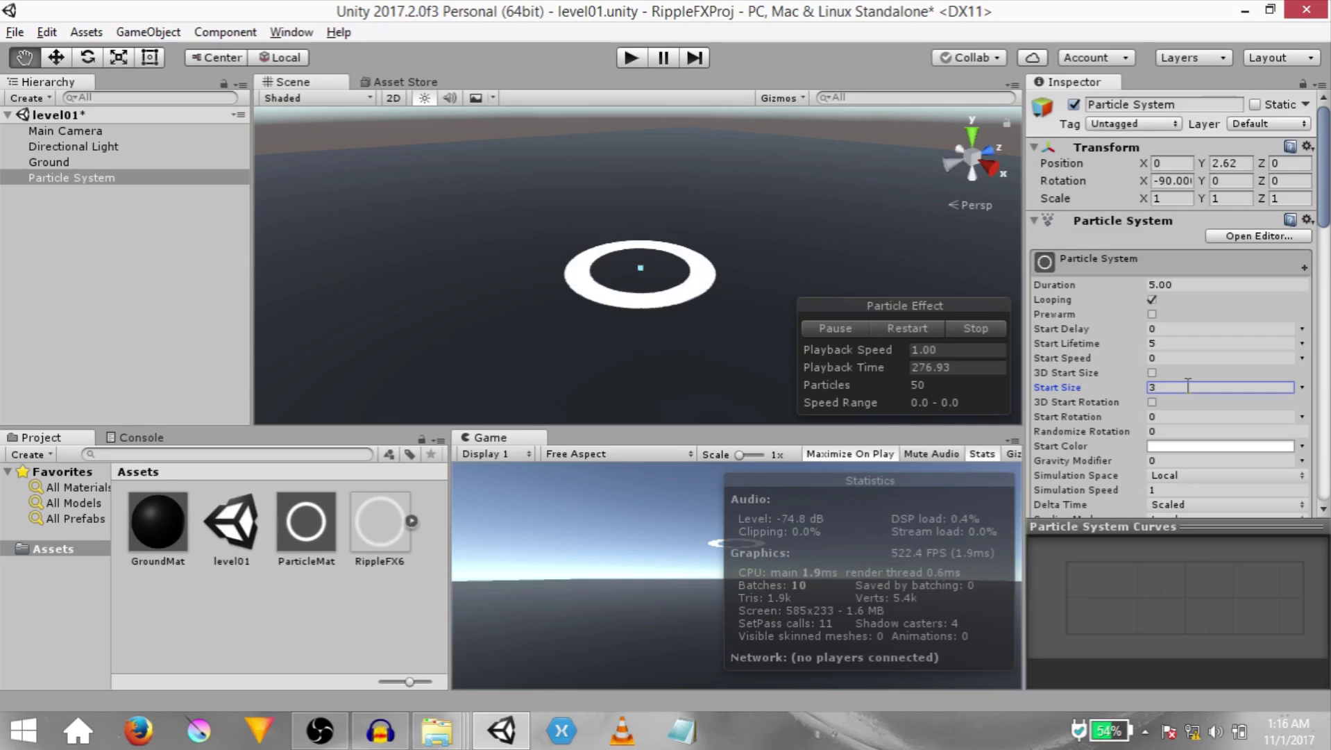
pyautogui.scroll(-4, 1188, 386)
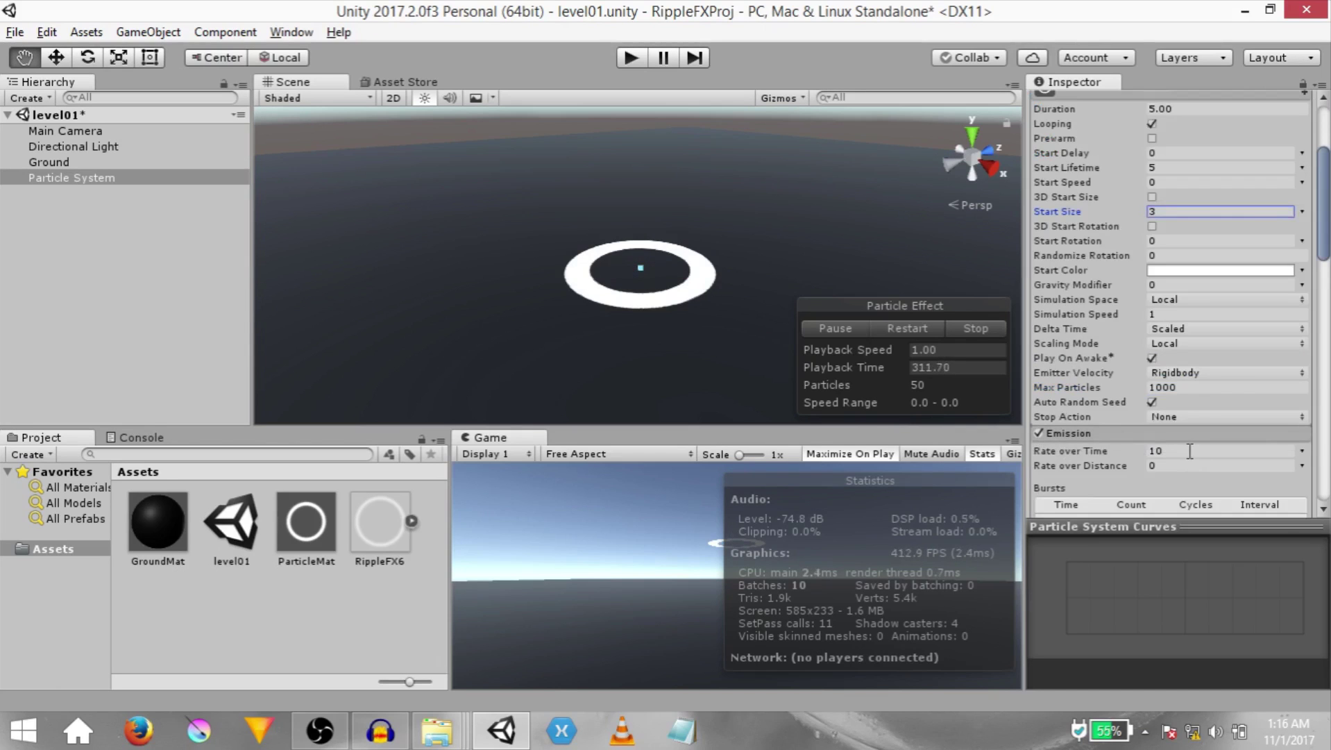
pyautogui.click(1189, 450)
pyautogui.write('2')
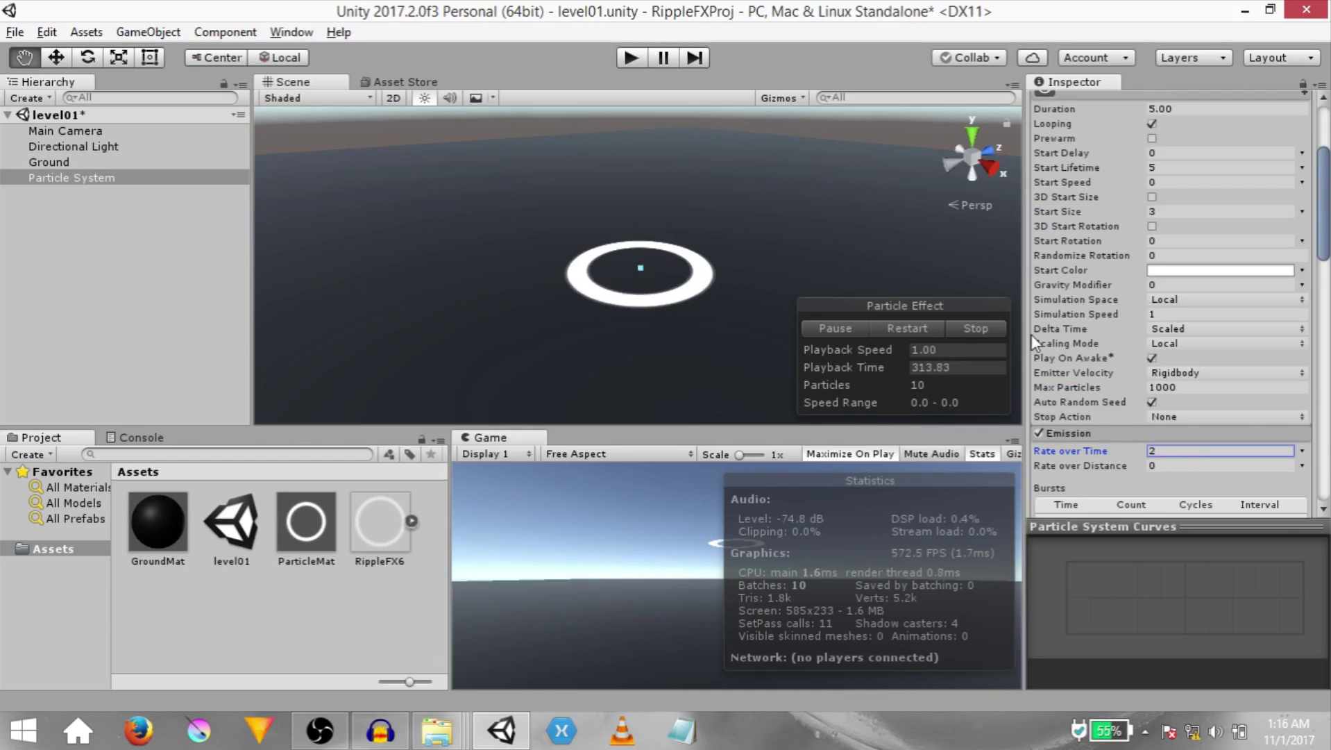
# - Turn on the Size over Lifetime module and expand its settings
pyautogui.scroll(-5, 1031, 334)
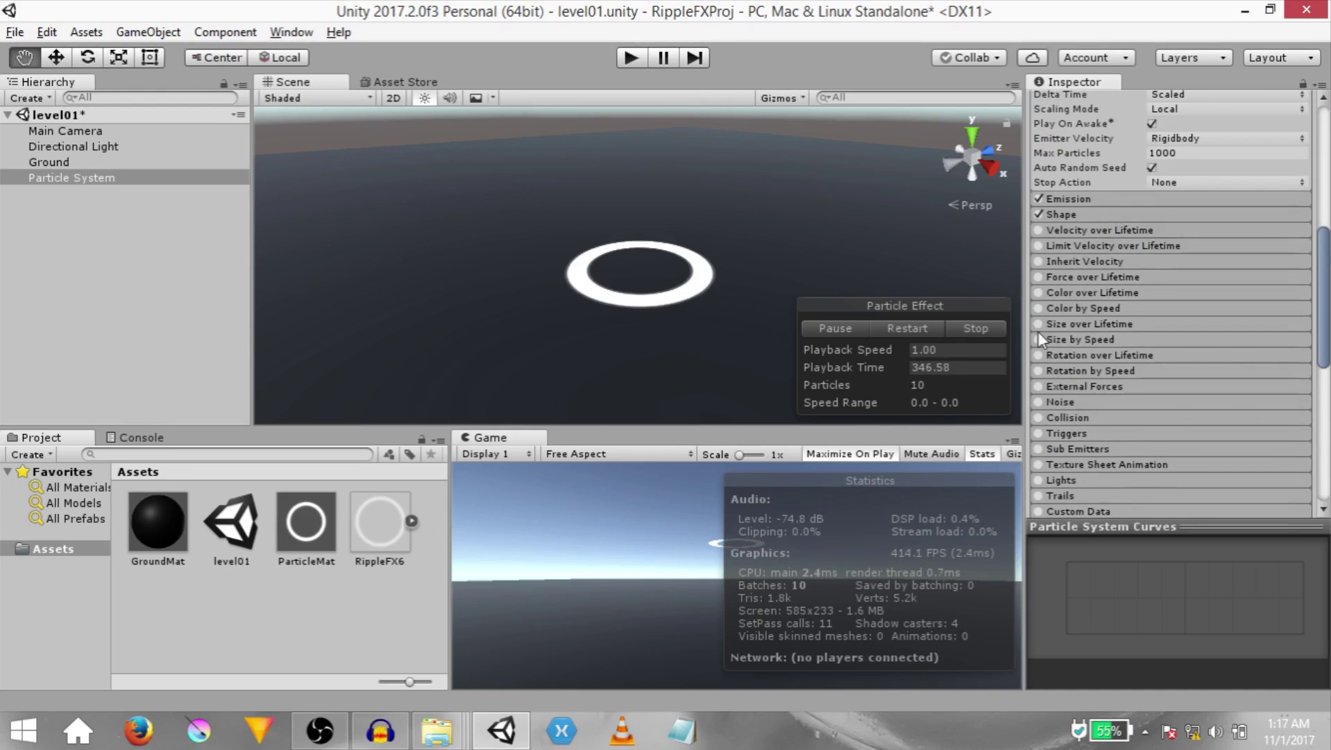
pyautogui.click(1039, 324)
pyautogui.click(1056, 324)
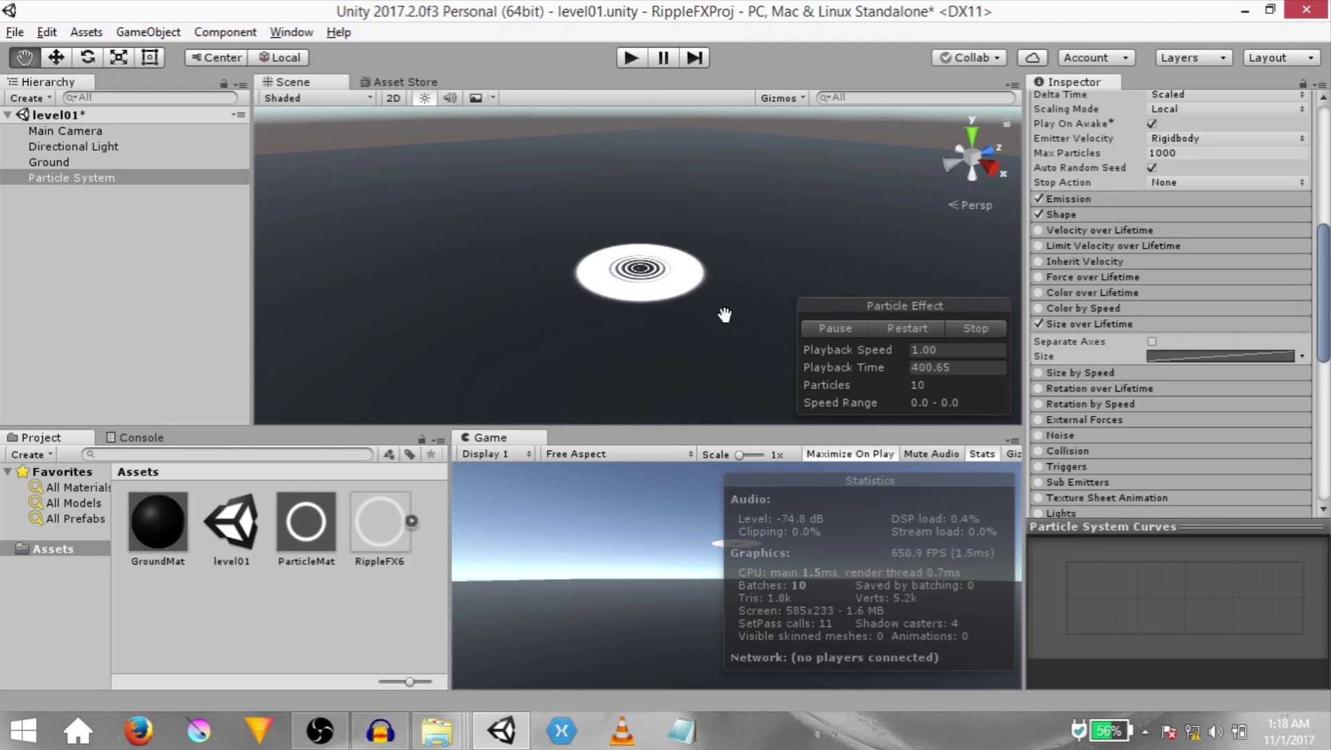
# - Set the particles' Start Lifetime to 2
pyautogui.scroll(10, 1144, 482)
pyautogui.click(1198, 284)
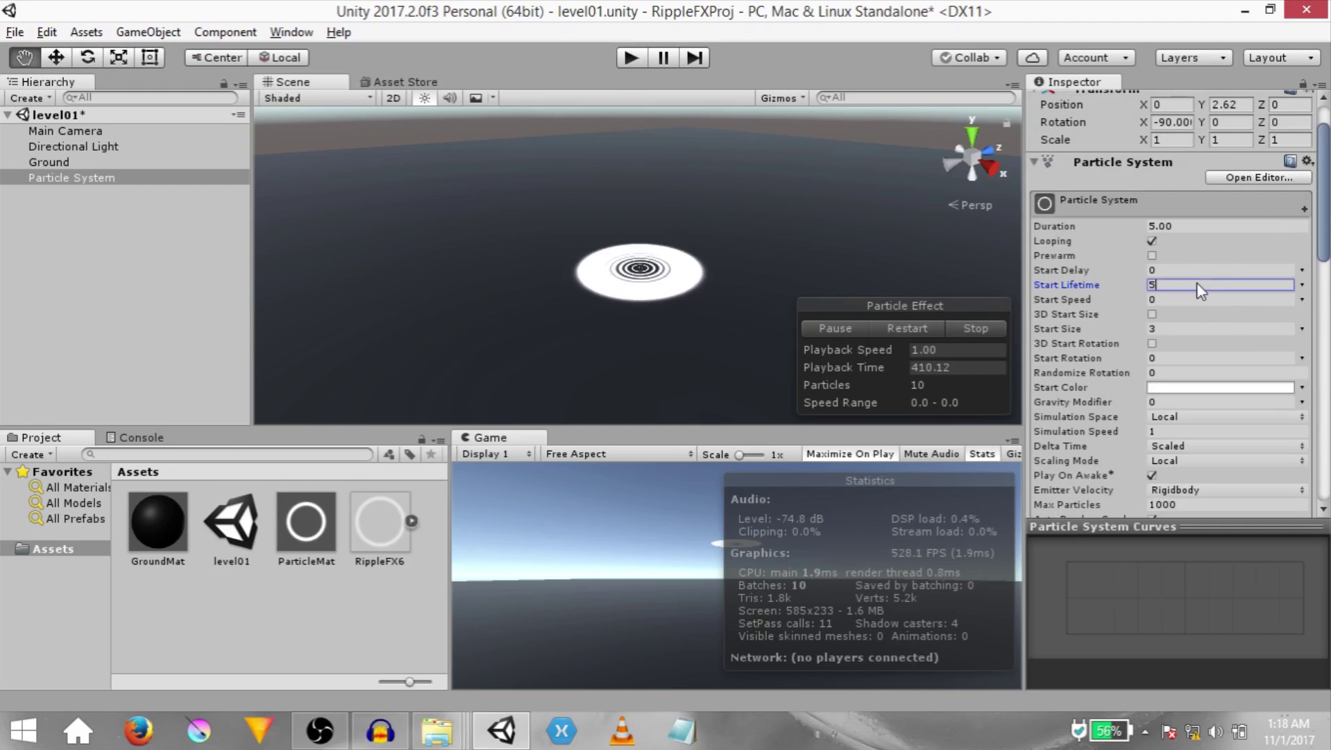
pyautogui.write('2')
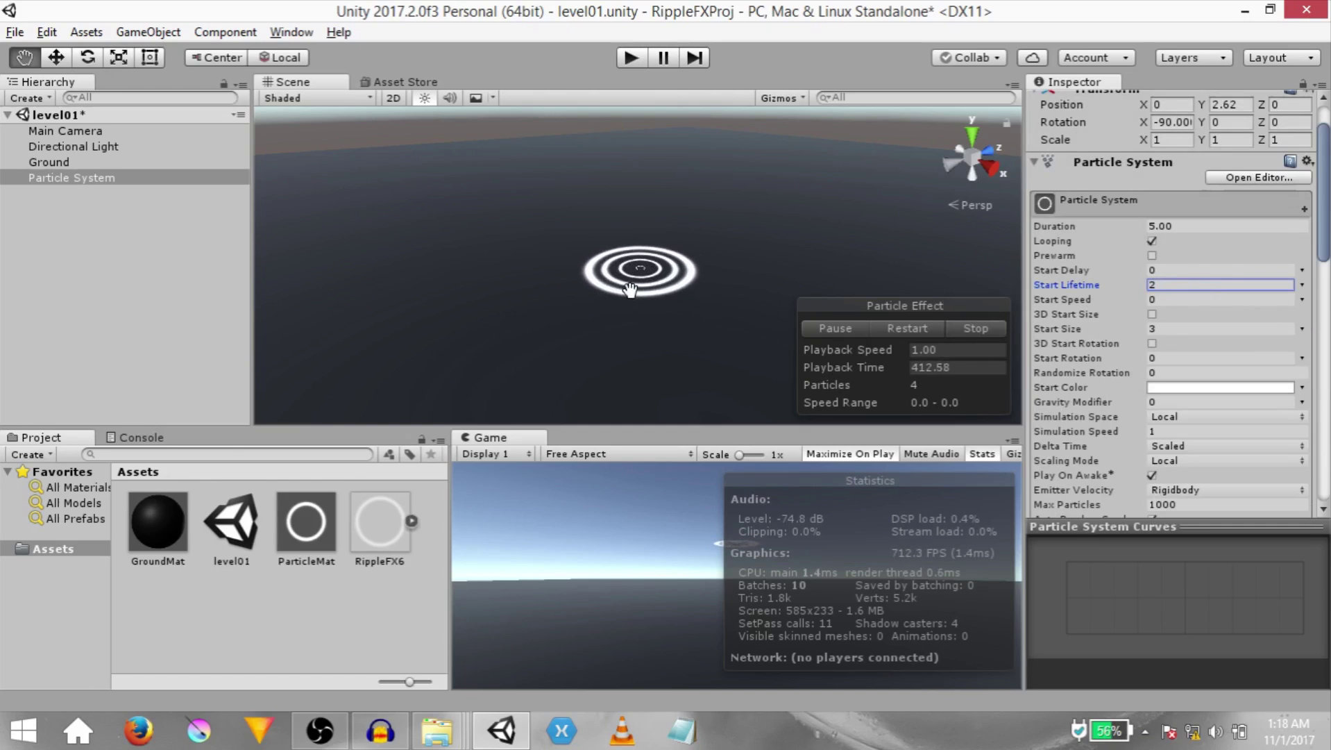
pyautogui.scroll(-5, 1173, 313)
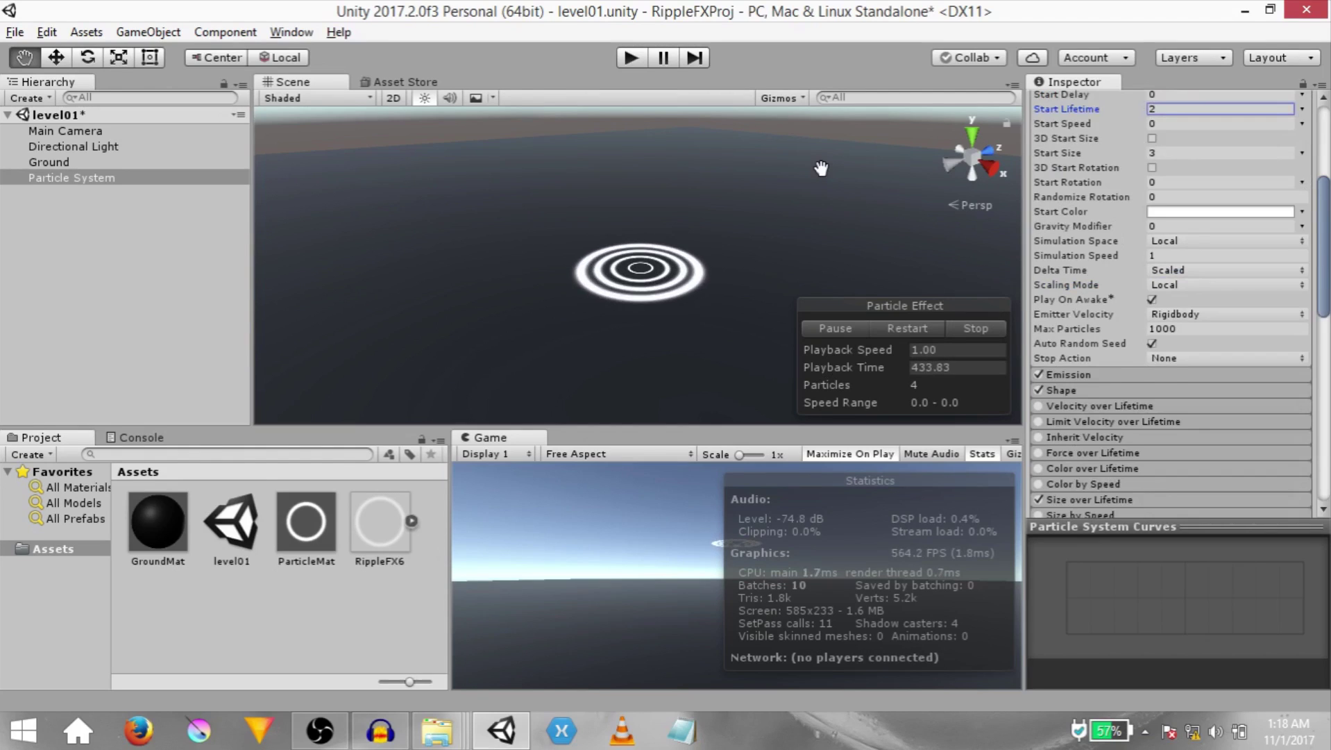
pyautogui.scroll(-2, 1173, 312)
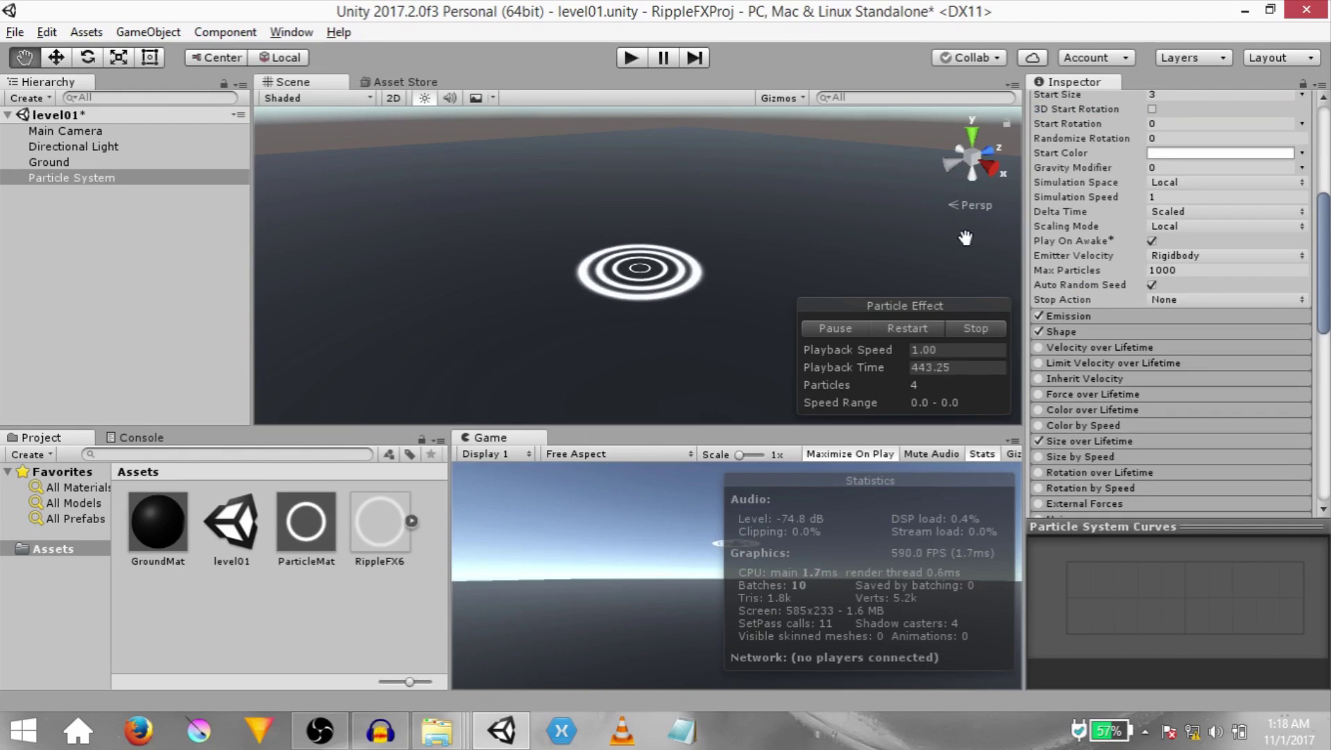
# - Edit the Color over Lifetime gradient: alpha key near 12.4%, start and end alpha 0
pyautogui.click(1066, 408)
pyautogui.click(1193, 426)
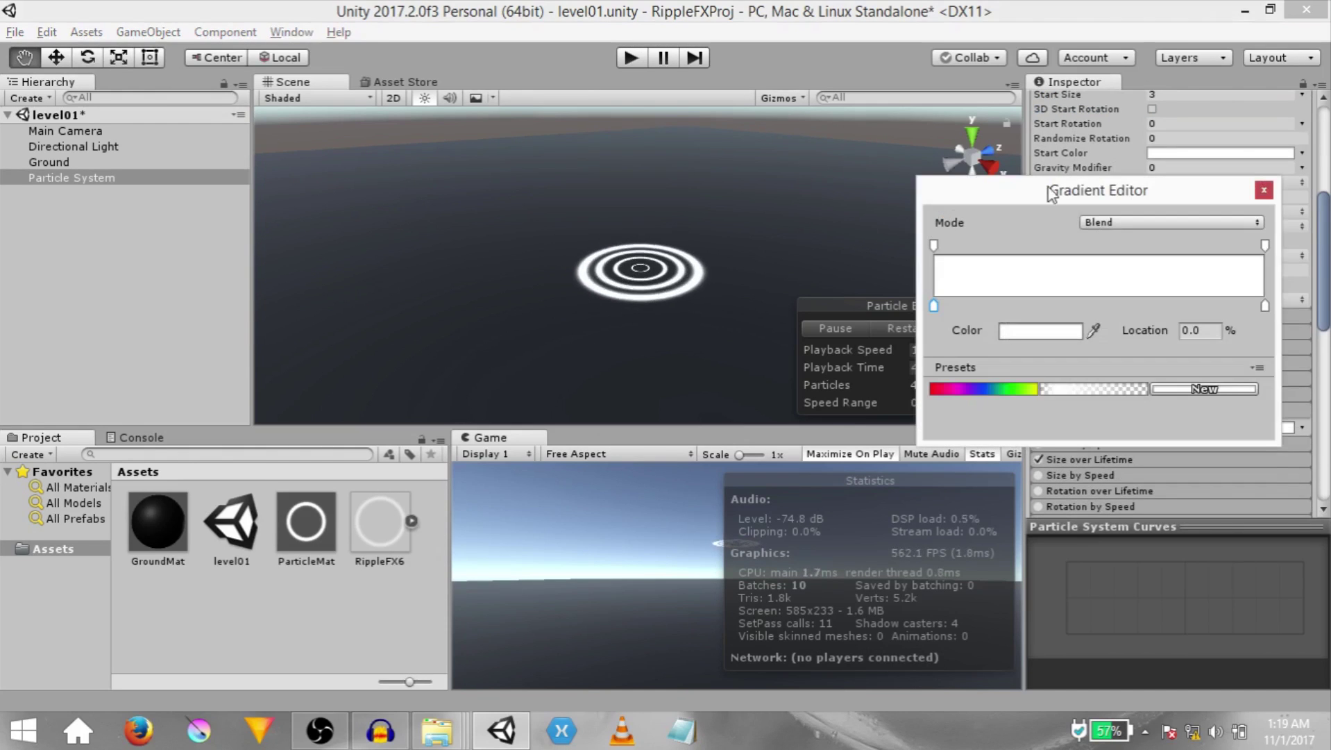
pyautogui.moveTo(1052, 193); pyautogui.dragTo(937, 148)
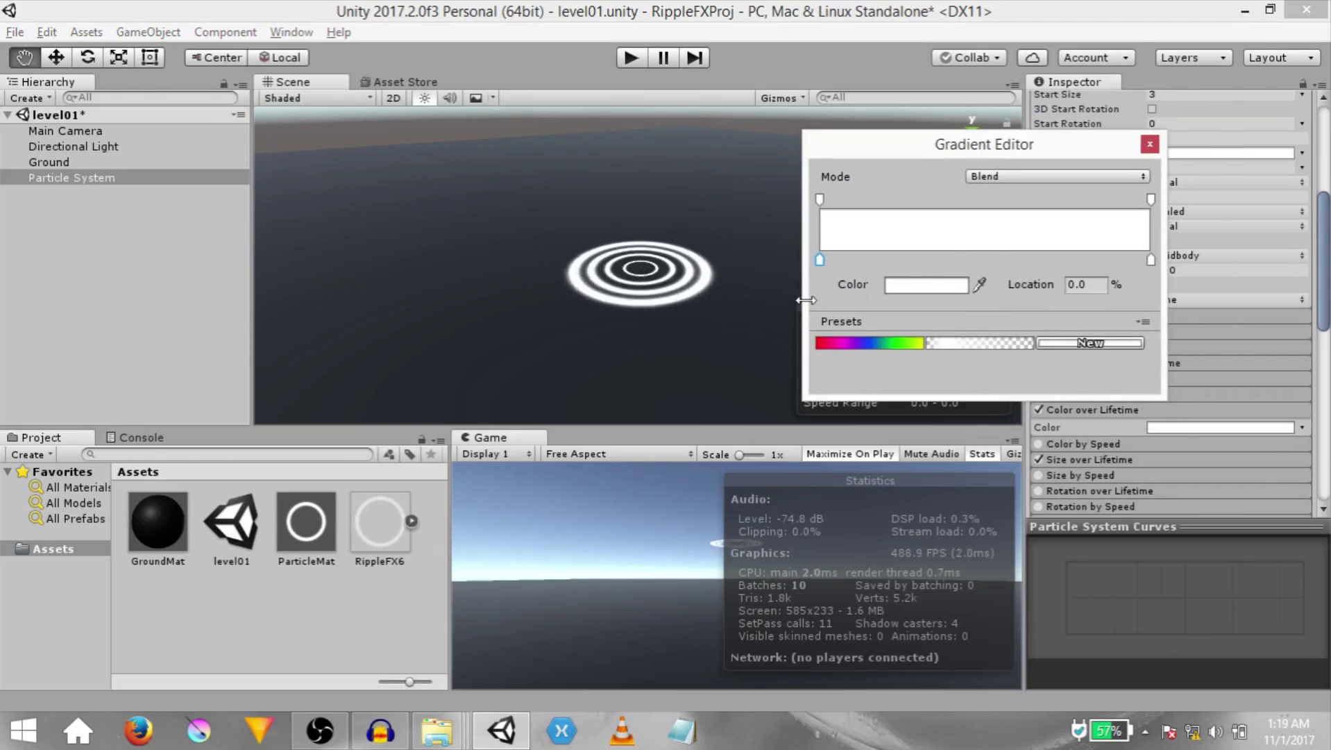
pyautogui.click(861, 202)
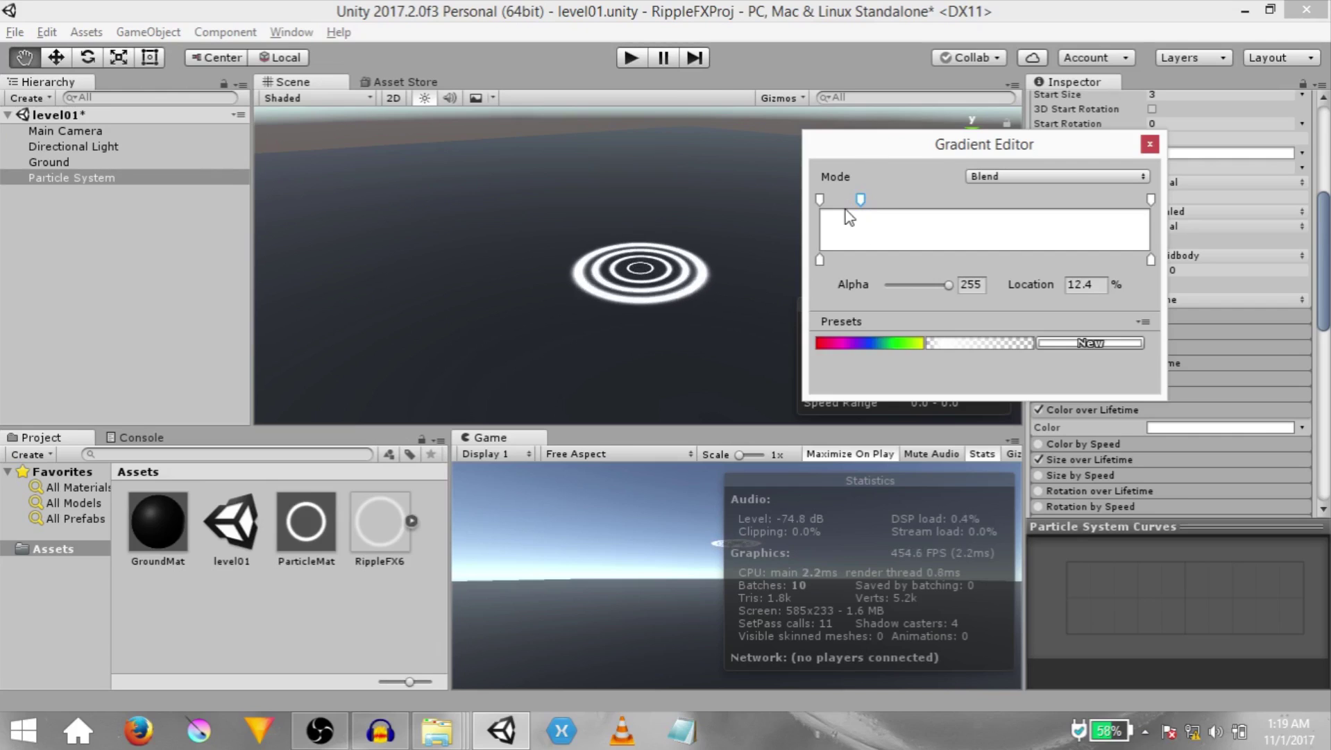
pyautogui.click(820, 201)
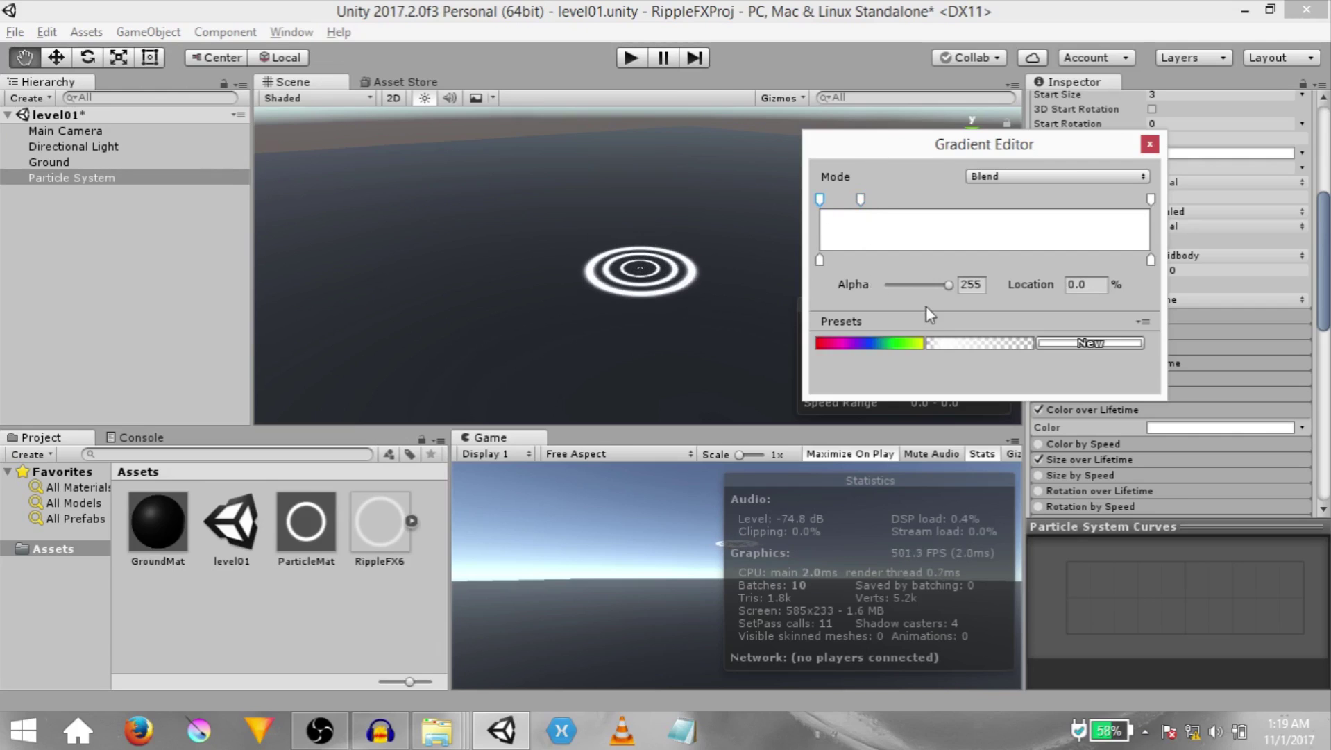
pyautogui.click(948, 286)
pyautogui.moveTo(942, 289); pyautogui.dragTo(851, 286)
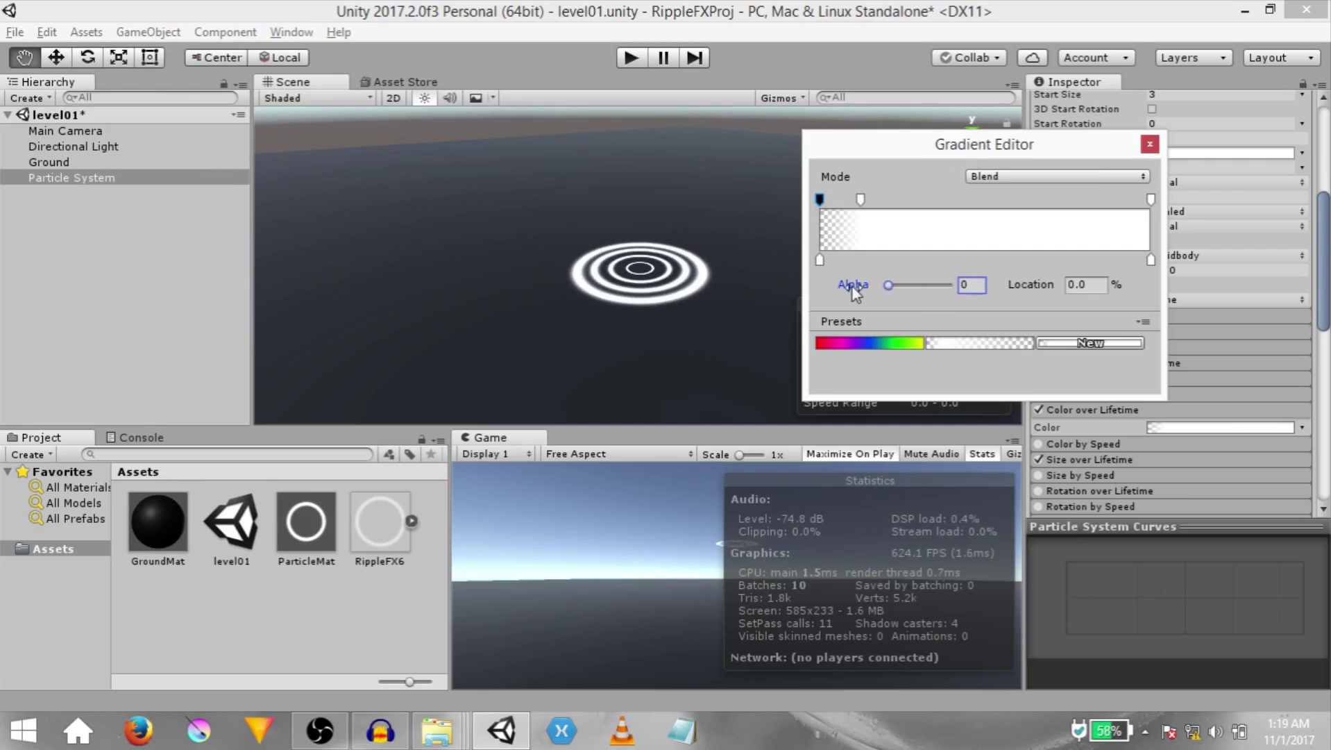
pyautogui.click(1150, 200)
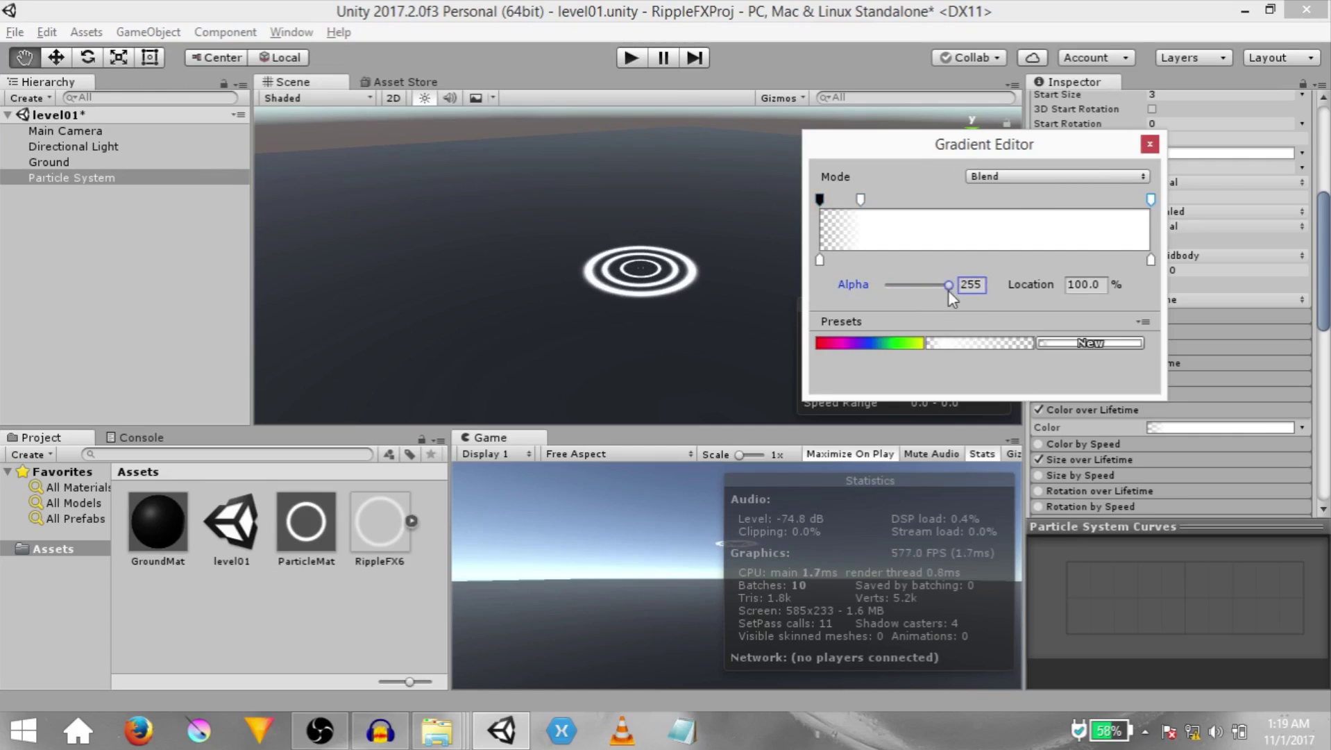
pyautogui.moveTo(949, 288); pyautogui.dragTo(882, 169)
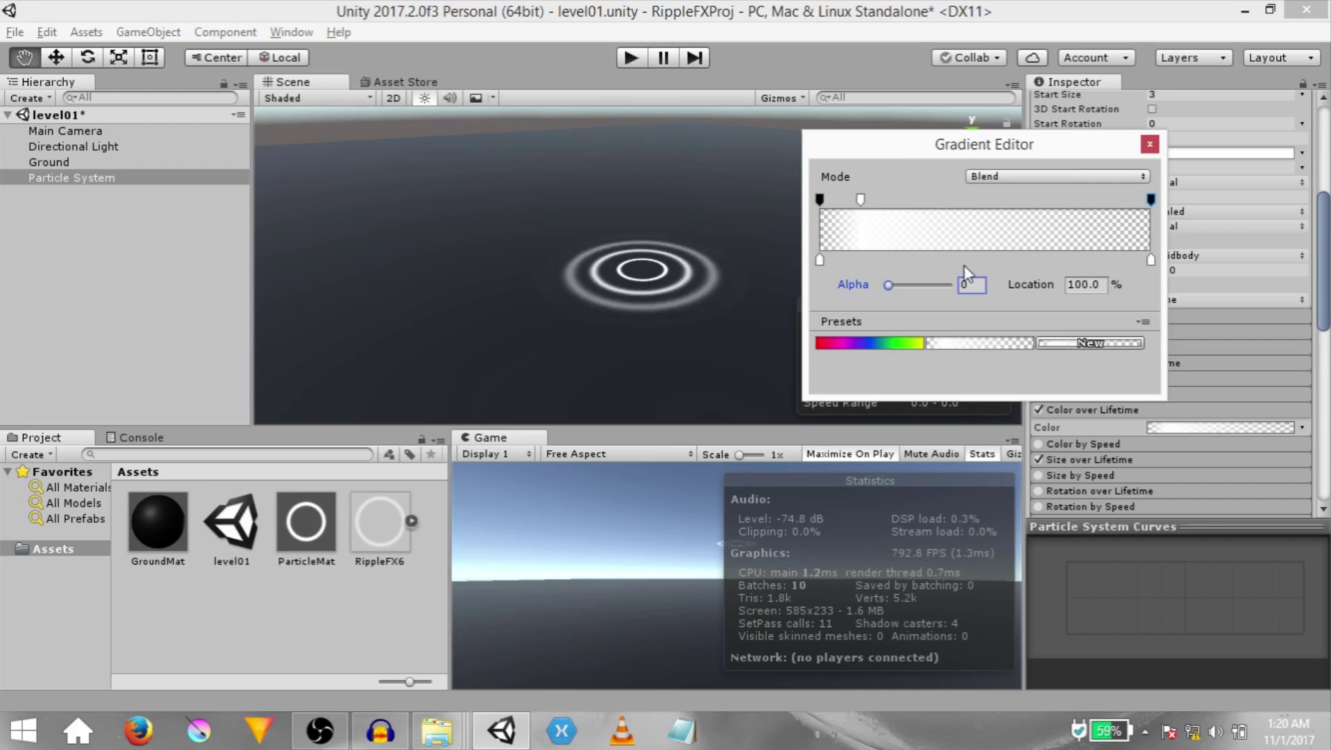
pyautogui.click(861, 200)
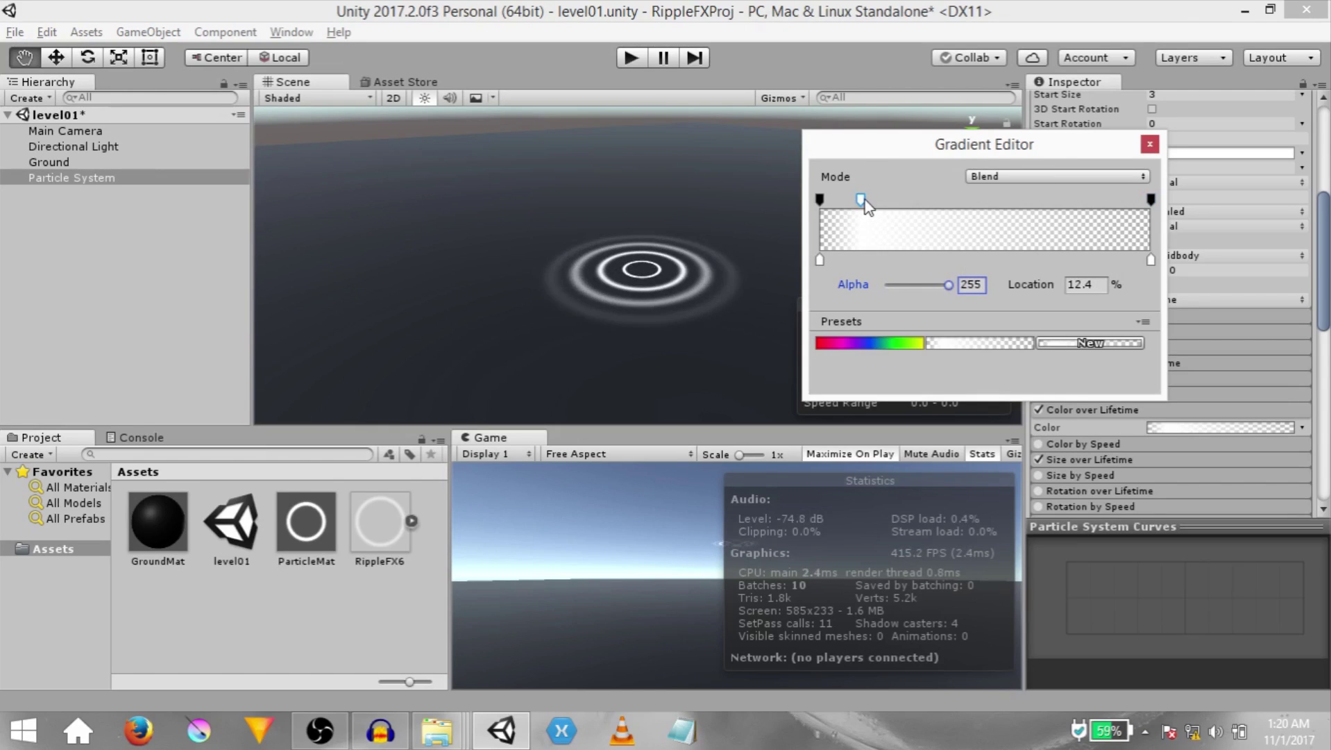
pyautogui.moveTo(923, 156); pyautogui.dragTo(967, 168)
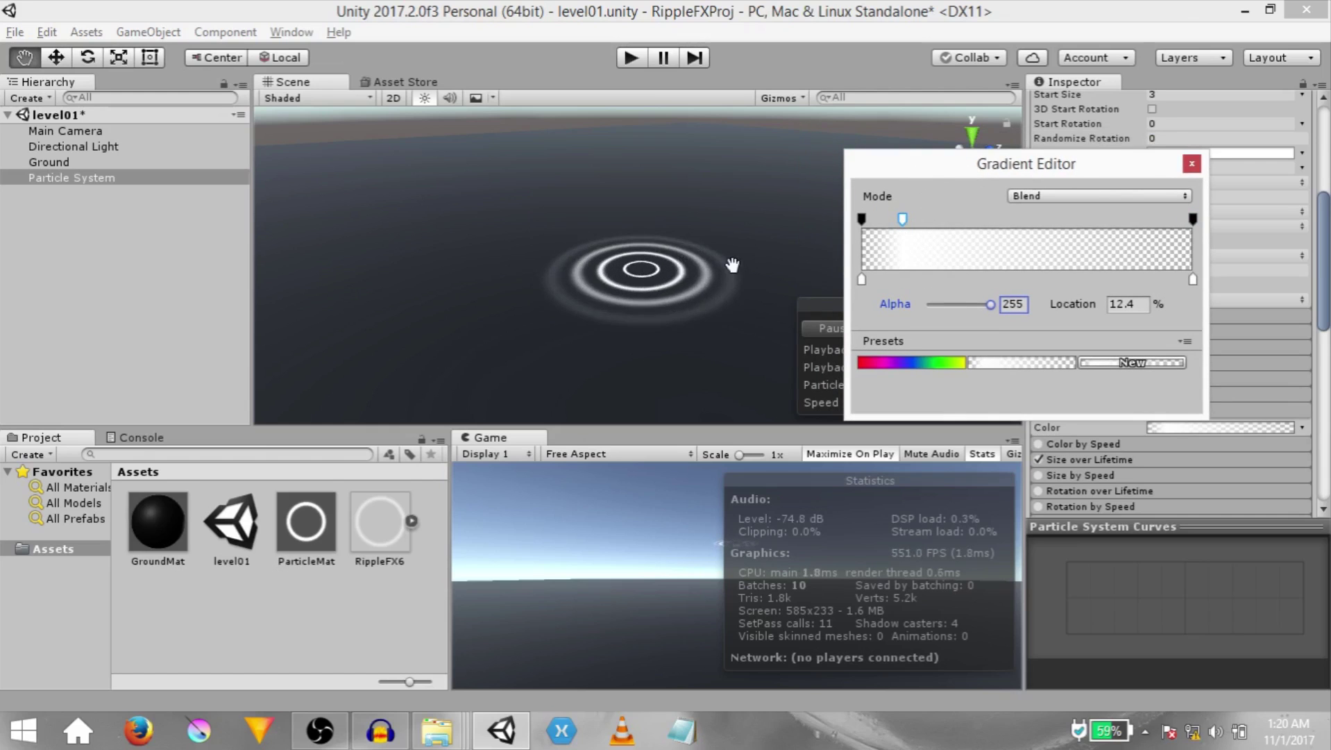
pyautogui.moveTo(903, 219); pyautogui.dragTo(1030, 224)
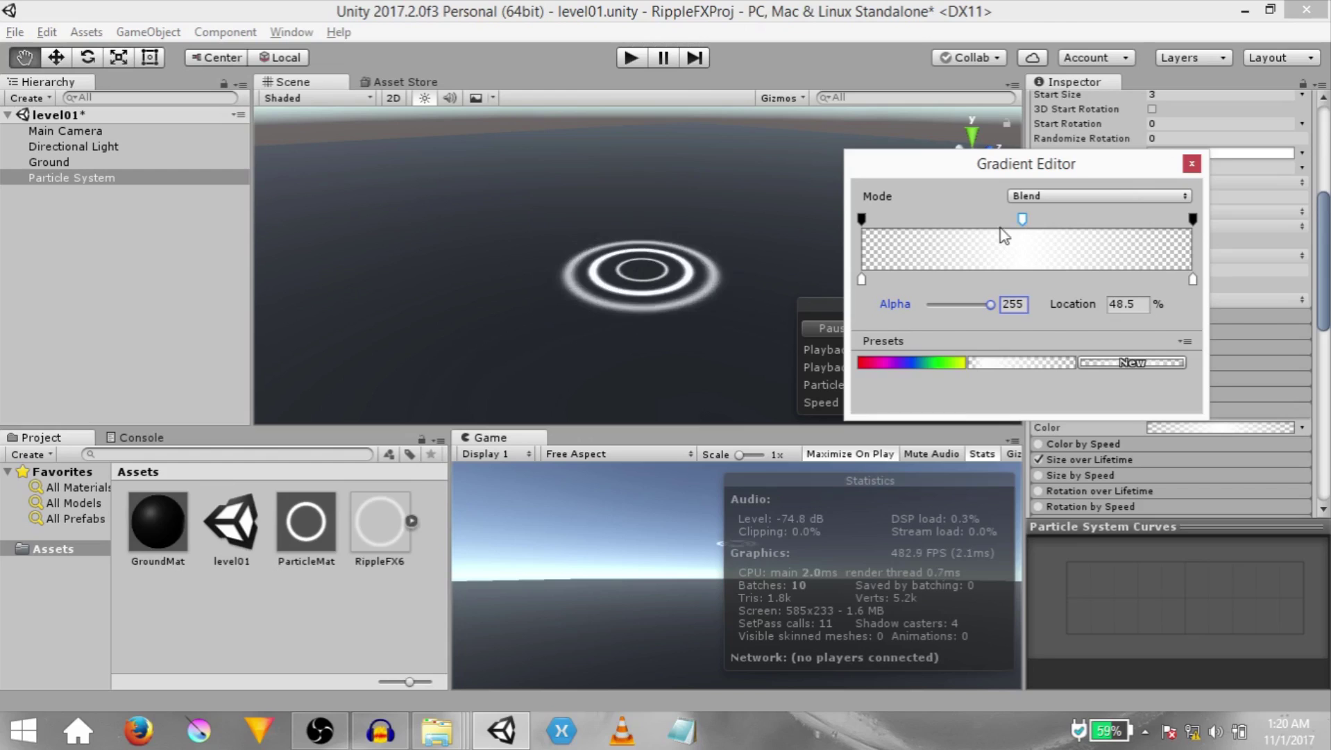
pyautogui.moveTo(1023, 221); pyautogui.dragTo(1158, 226)
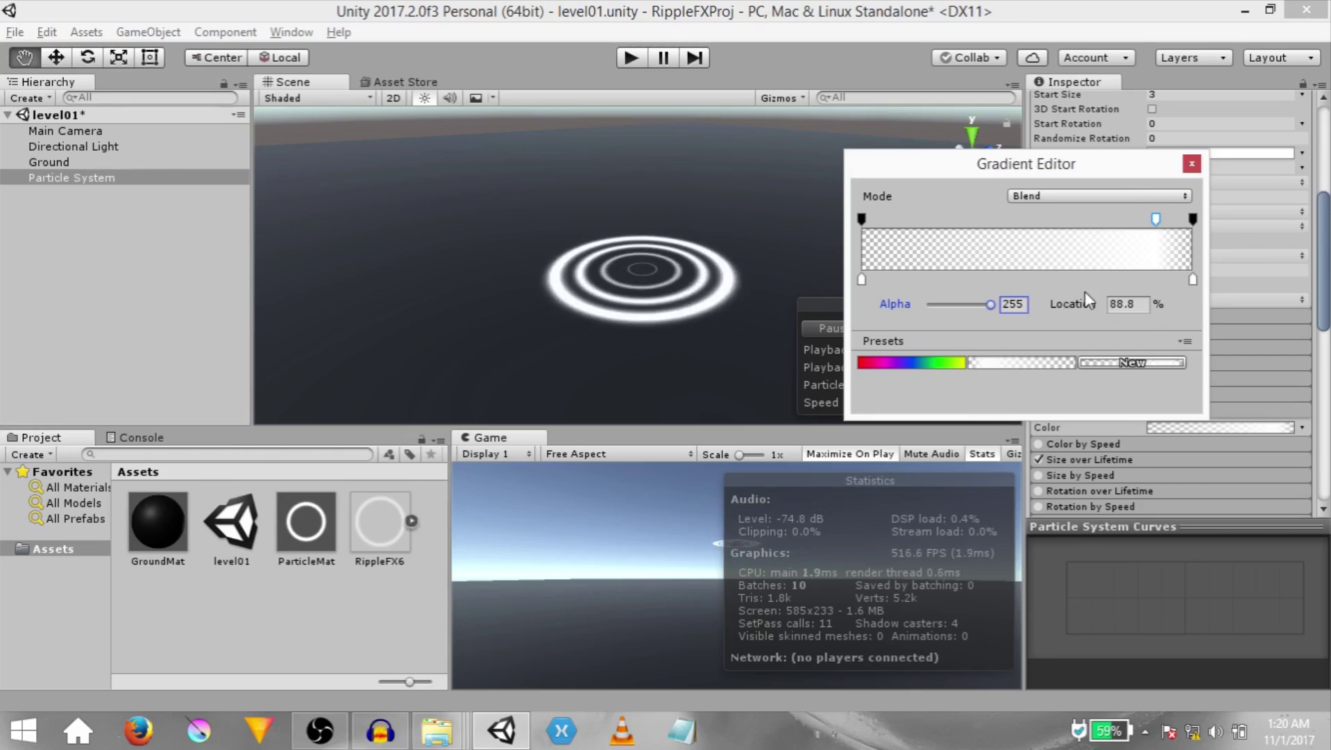
pyautogui.moveTo(1156, 220); pyautogui.dragTo(902, 219)
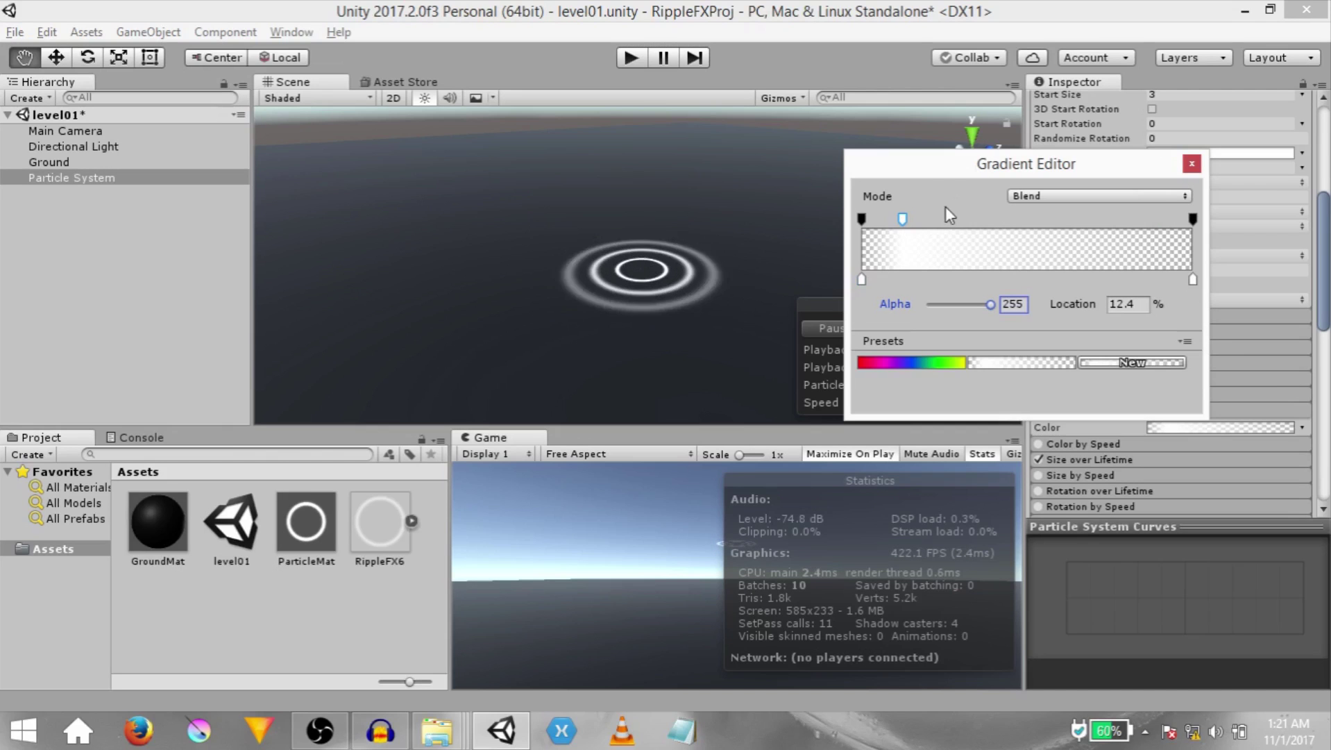
# - Close the Gradient Editor and set the Renderer's Max Particle Size to 10
pyautogui.click(1191, 164)
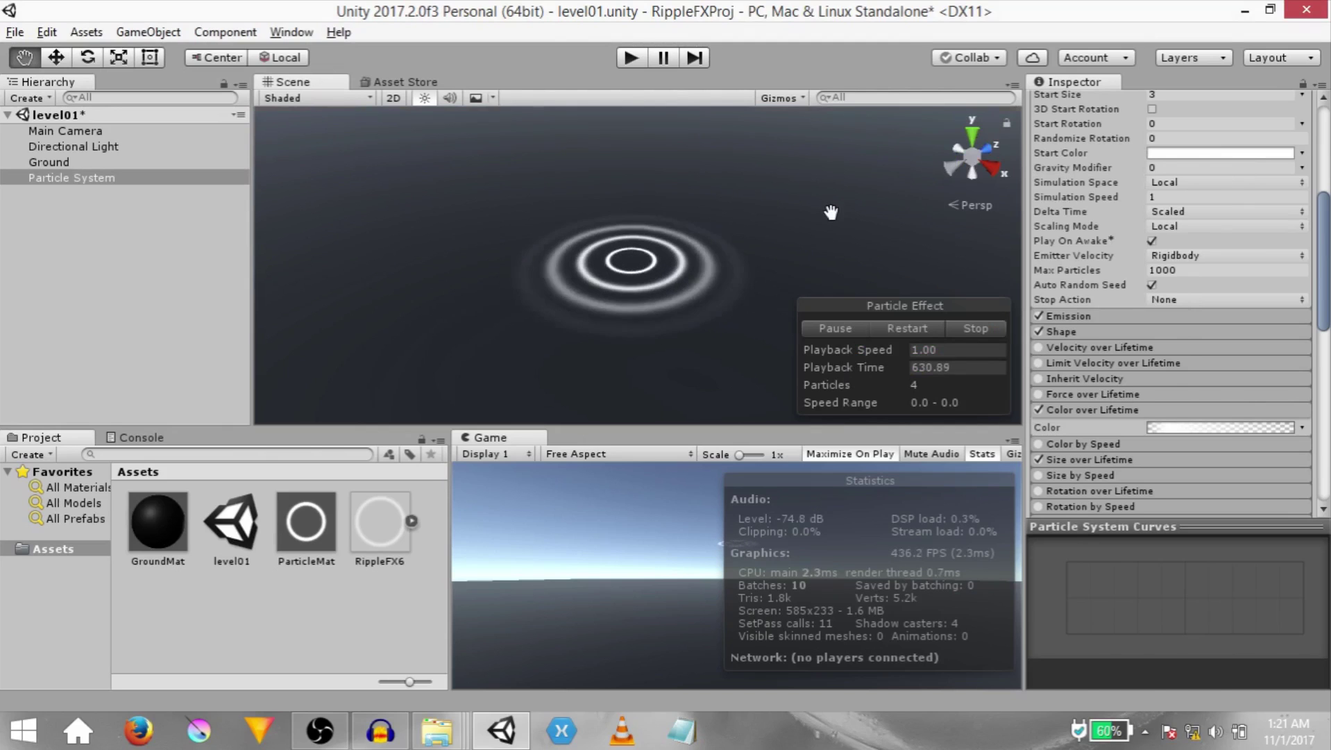
pyautogui.scroll(5, 829, 231)
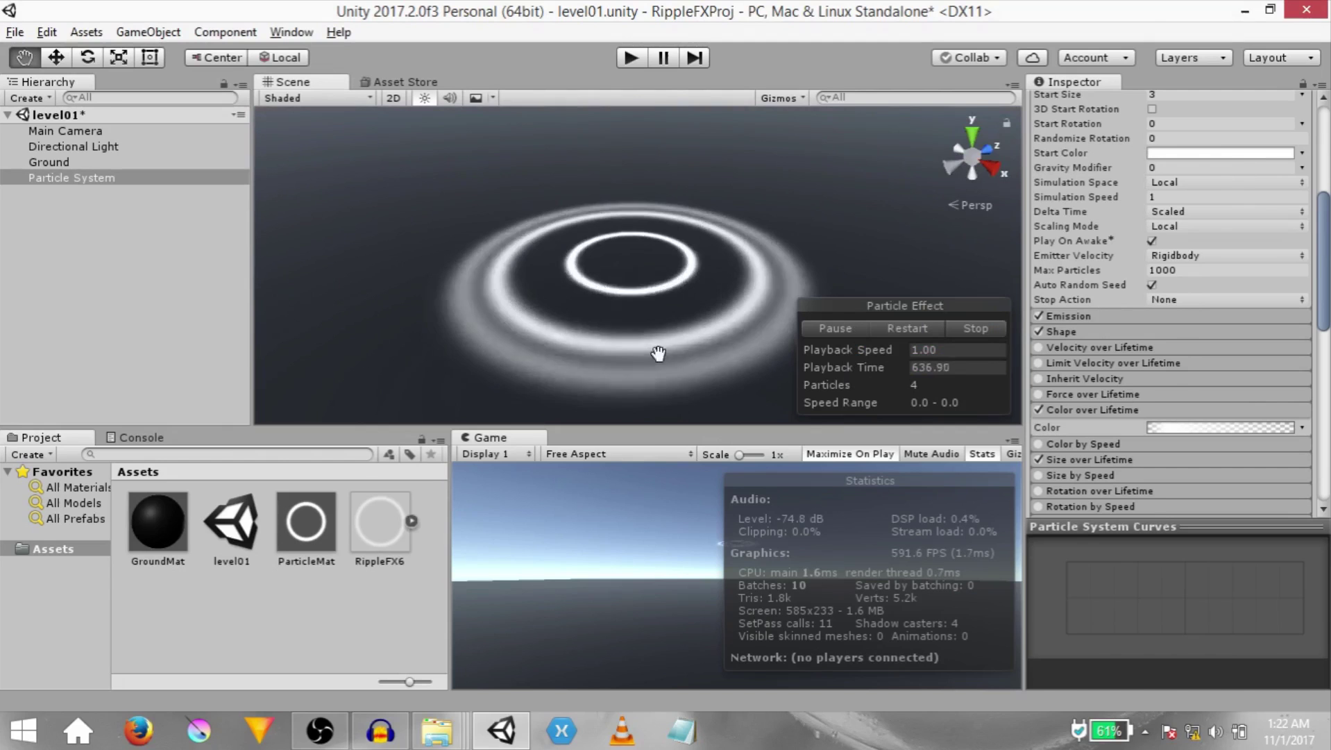
pyautogui.scroll(-10, 1083, 264)
pyautogui.click(1094, 265)
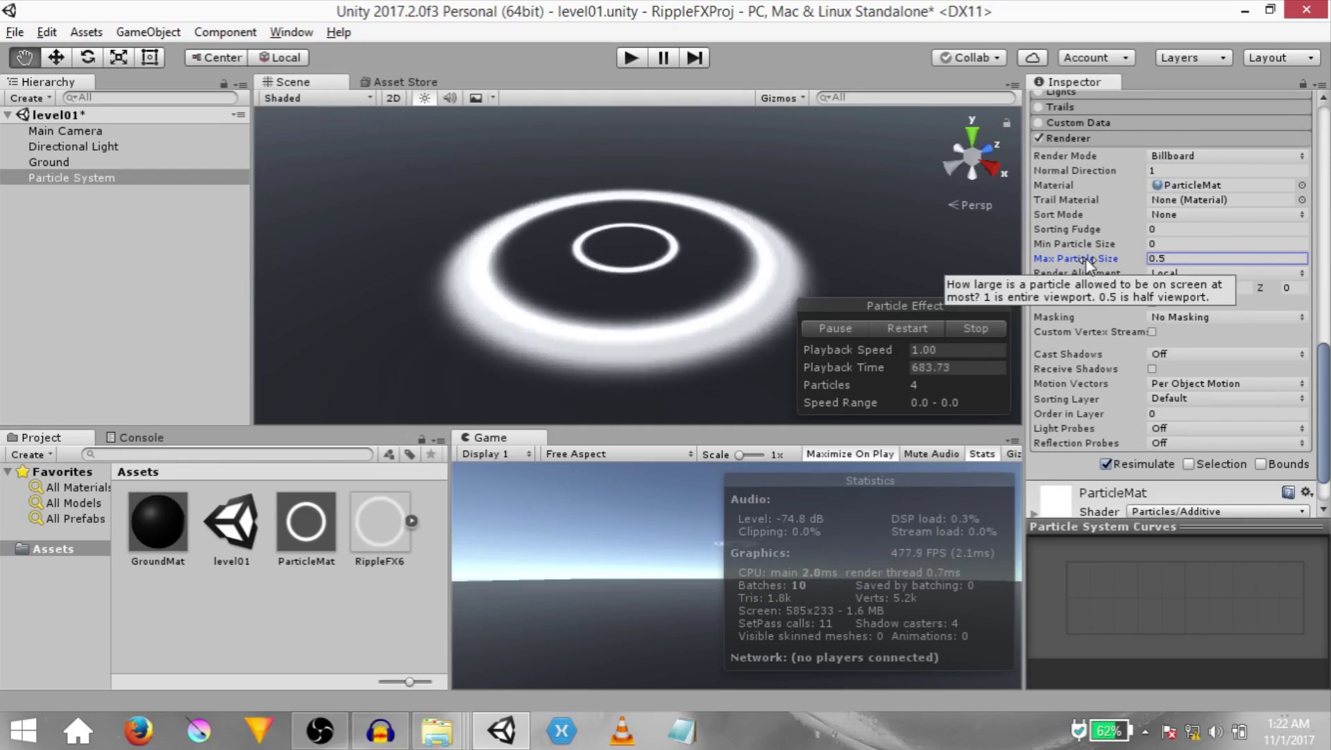
pyautogui.click(1089, 262)
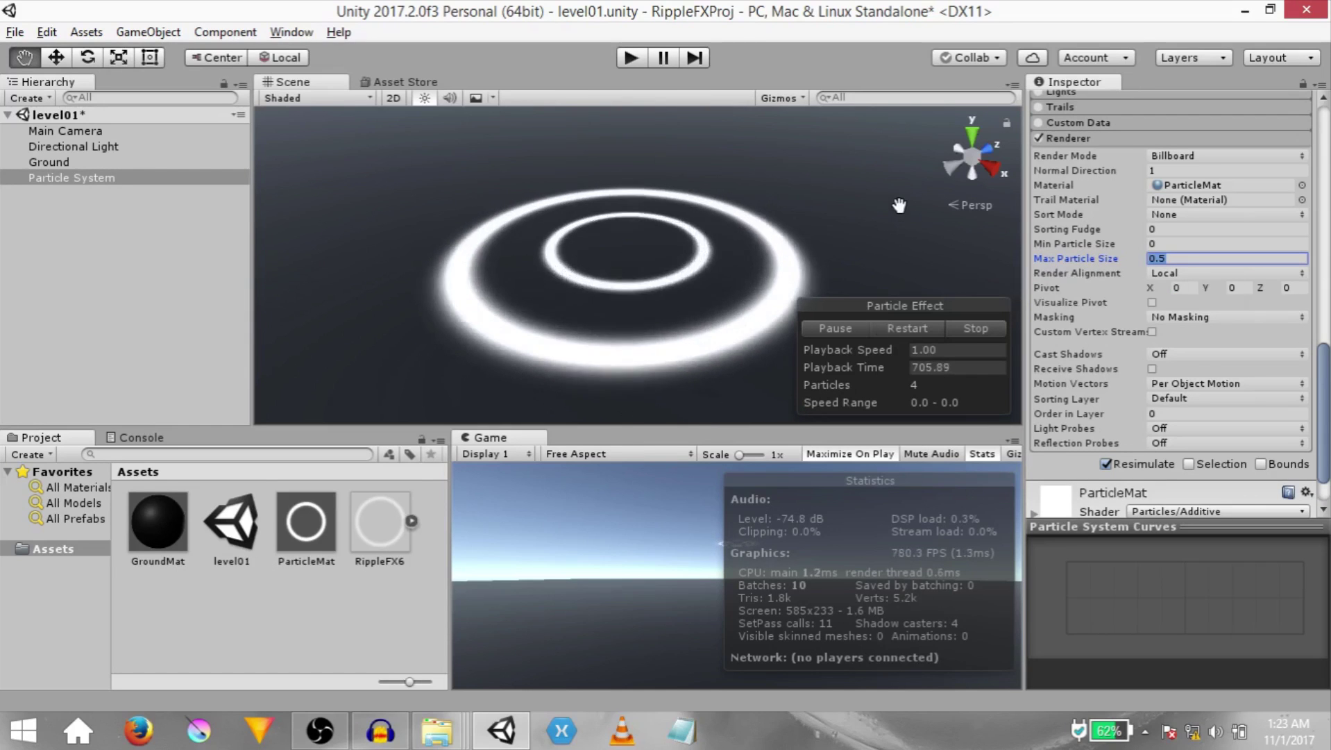
pyautogui.write('10')
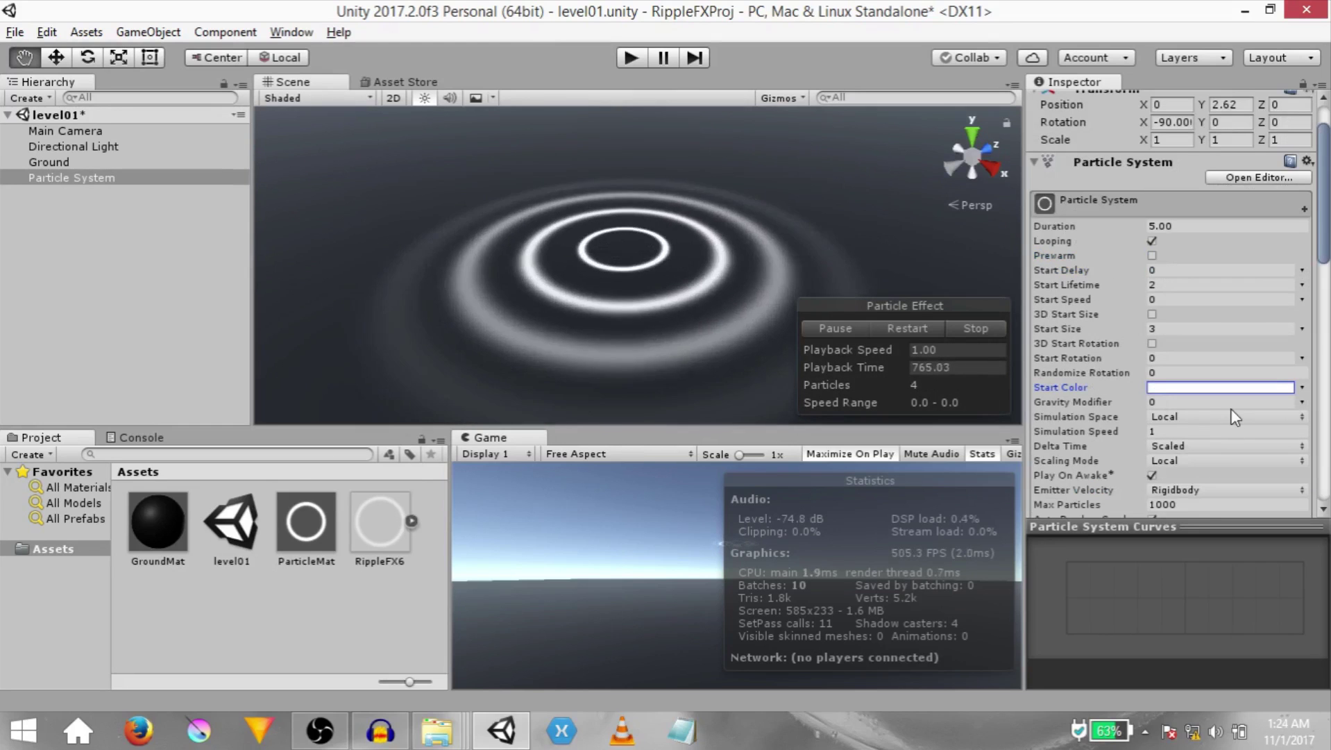
# - Set the ripple particle system's Start Color to cyan, hex 00D5FF
pyautogui.click(1220, 387)
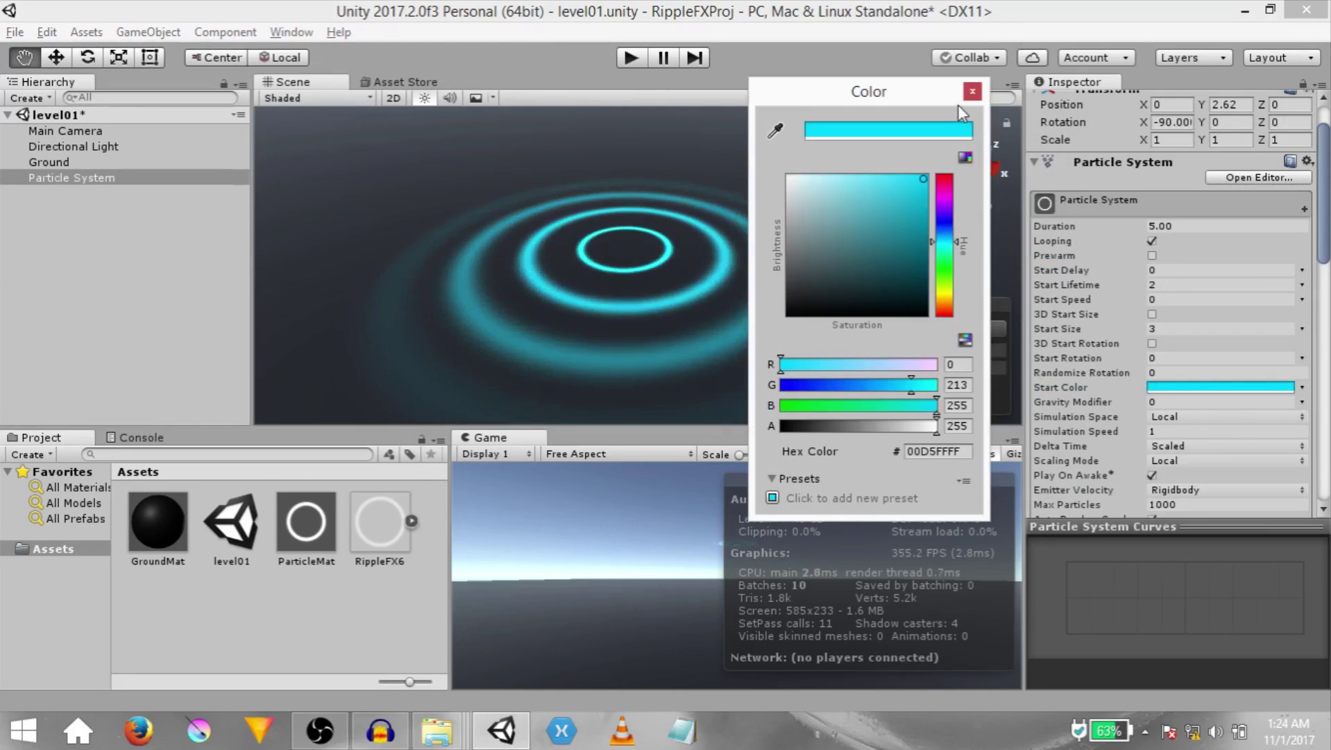
pyautogui.click(973, 92)
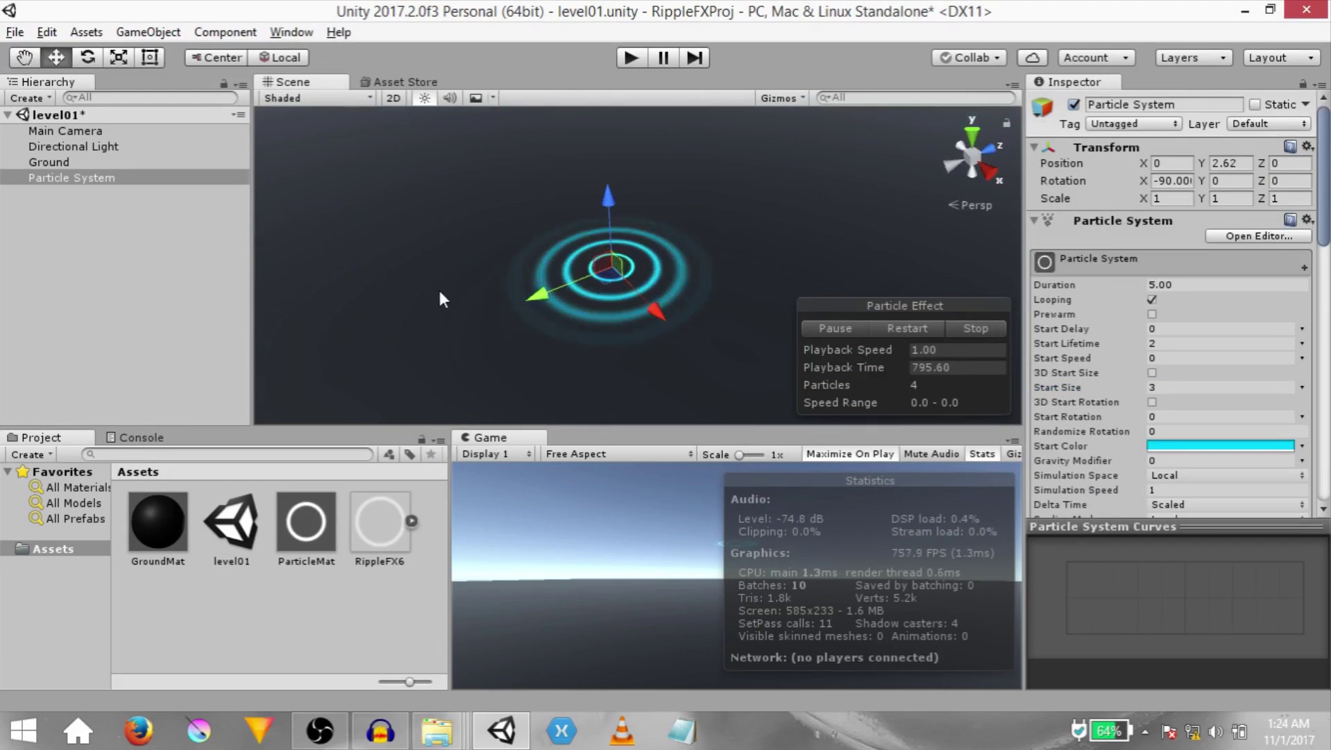
# - Duplicate Particle System and place the copy at X 2.86, Z 4.57
pyautogui.click(53, 177)
pyautogui.hotkey('ctrl', 'd')
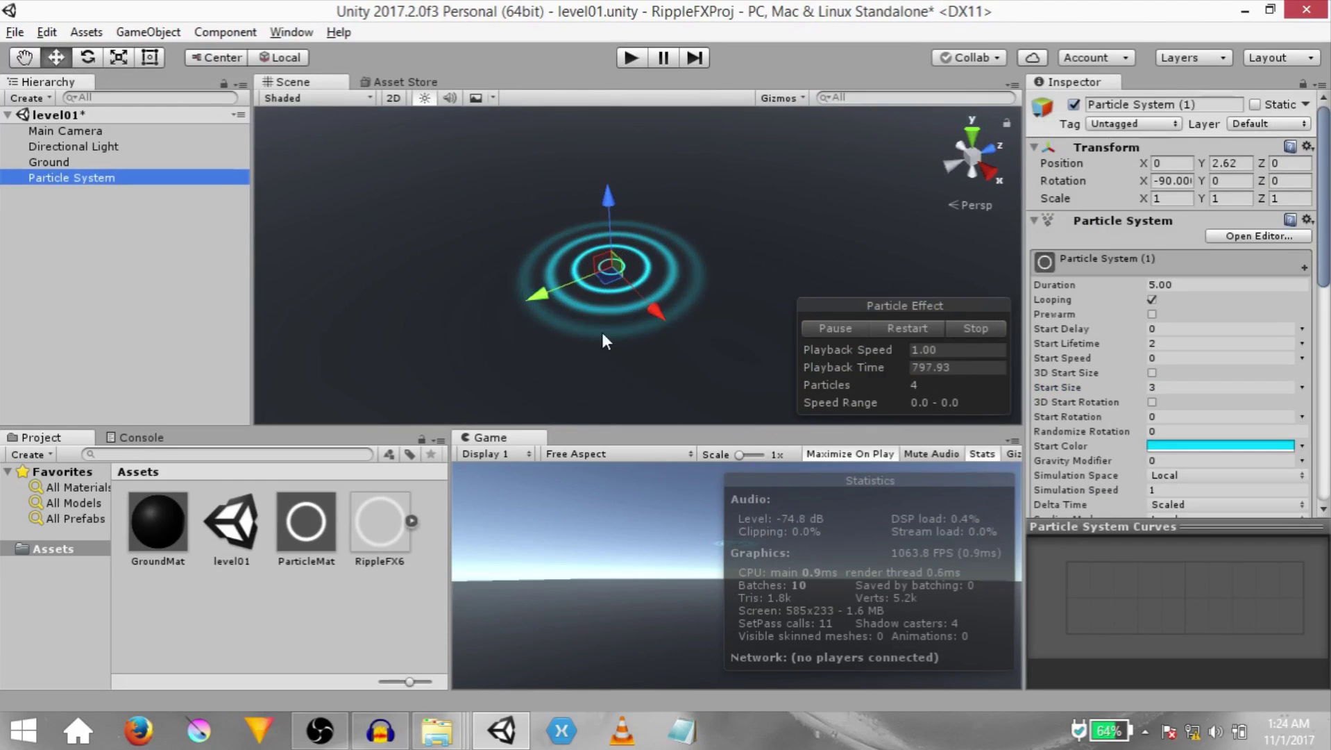
pyautogui.moveTo(603, 277); pyautogui.dragTo(769, 250)
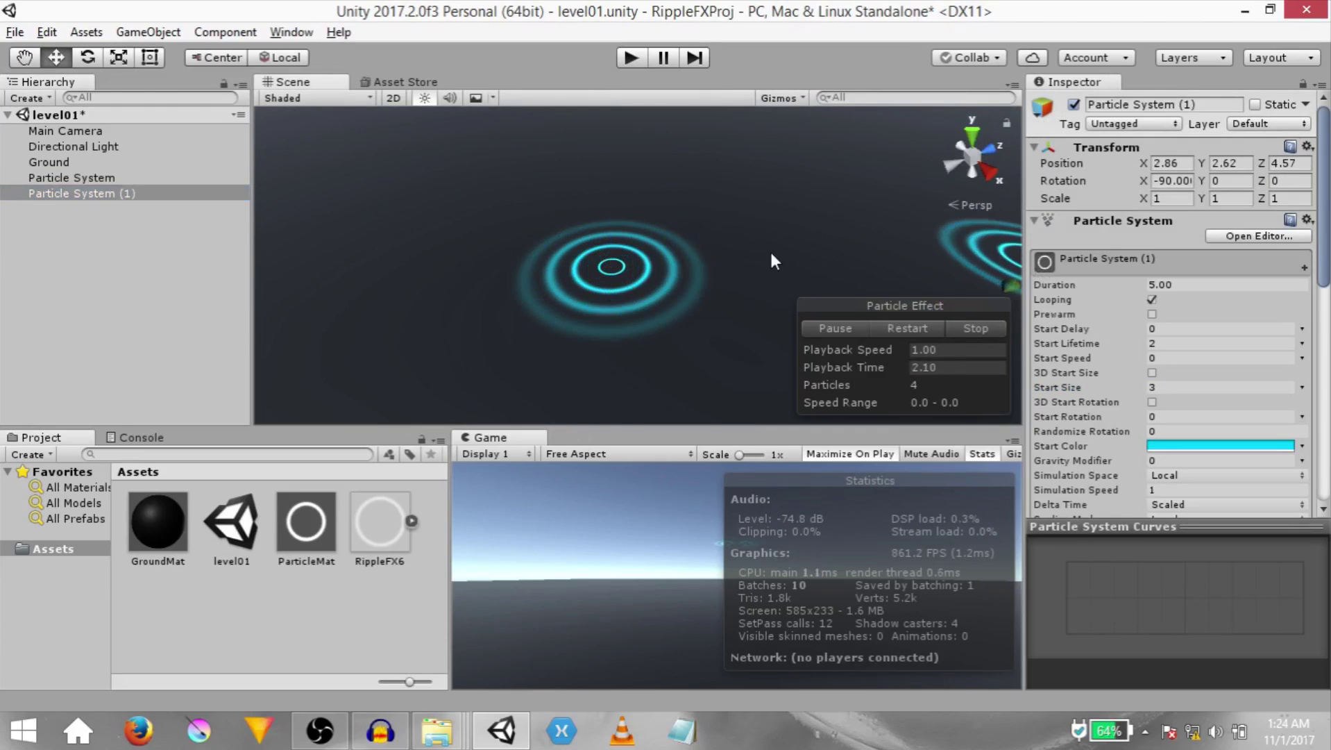
pyautogui.press('f')
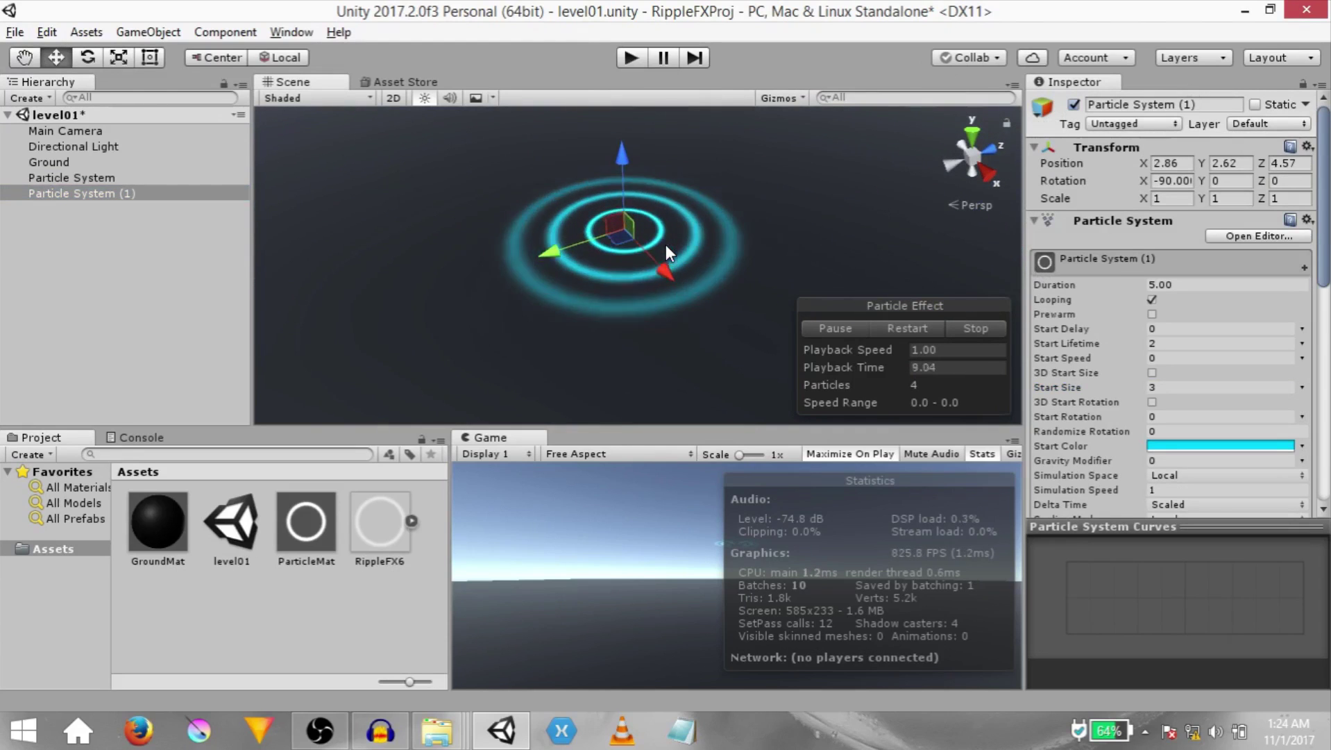
pyautogui.scroll(-10, 1099, 206)
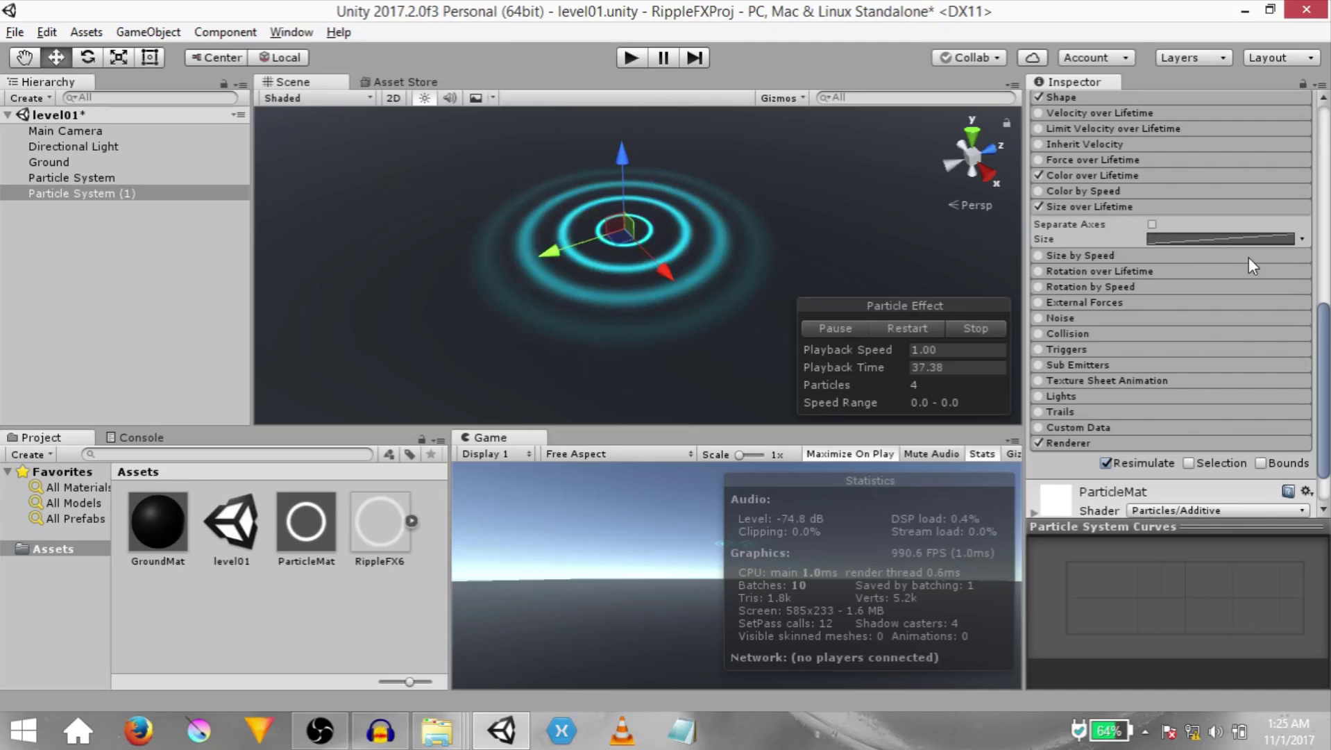
# - Drop the Size over Lifetime curve's end key to 0 and make the start key linear
pyautogui.click(1174, 240)
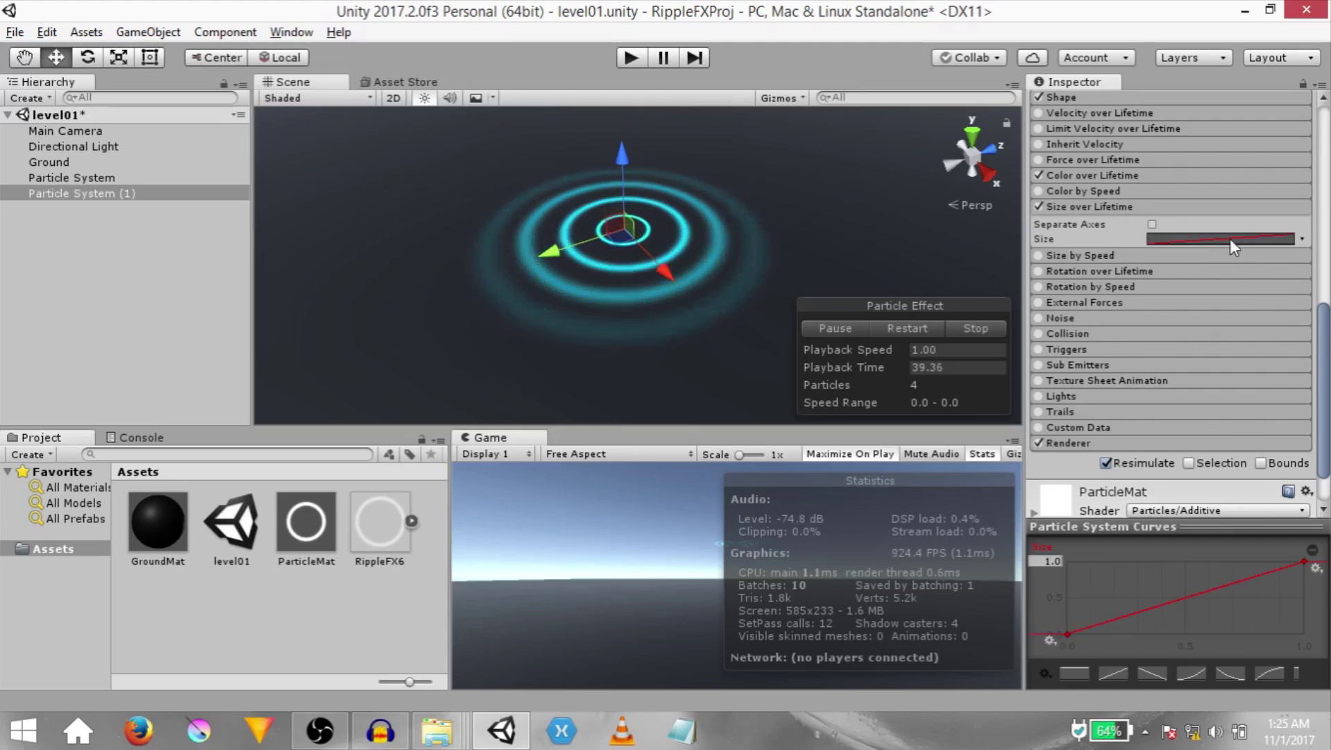
pyautogui.moveTo(1305, 560); pyautogui.dragTo(1305, 634)
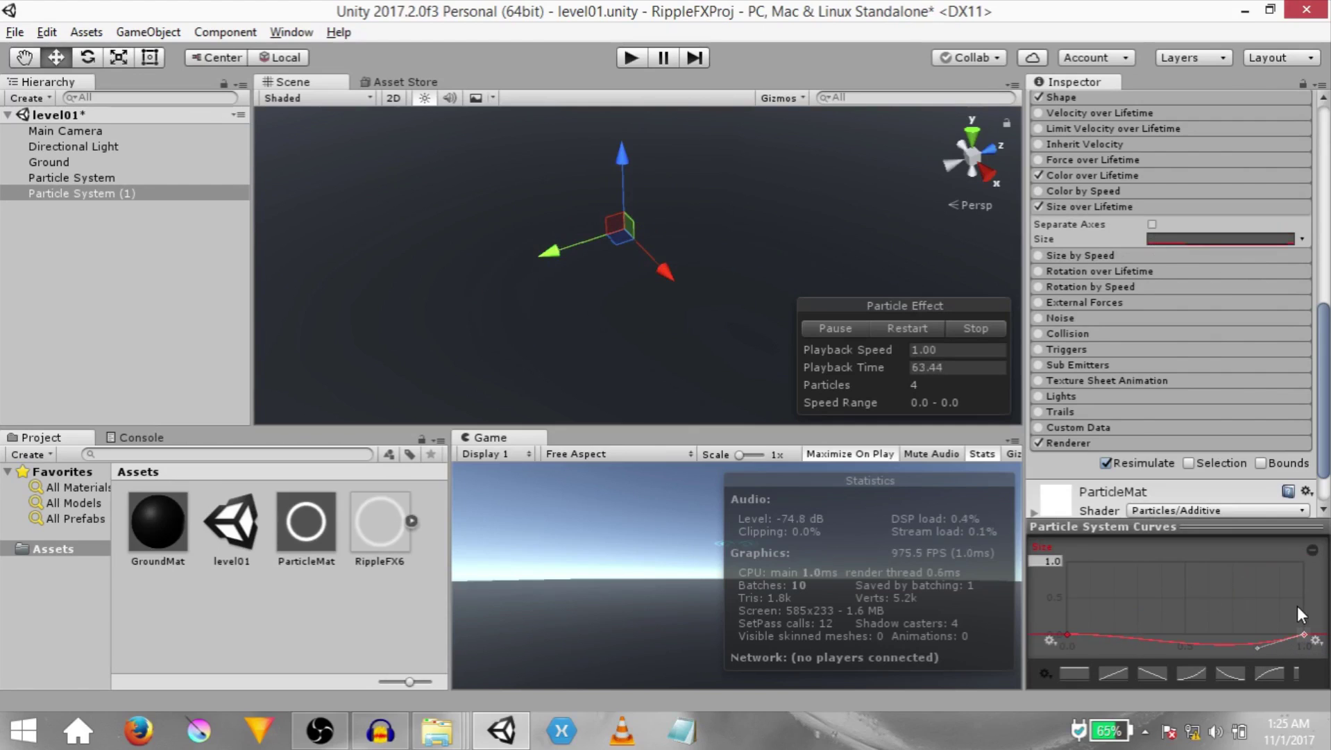
pyautogui.click(1068, 634)
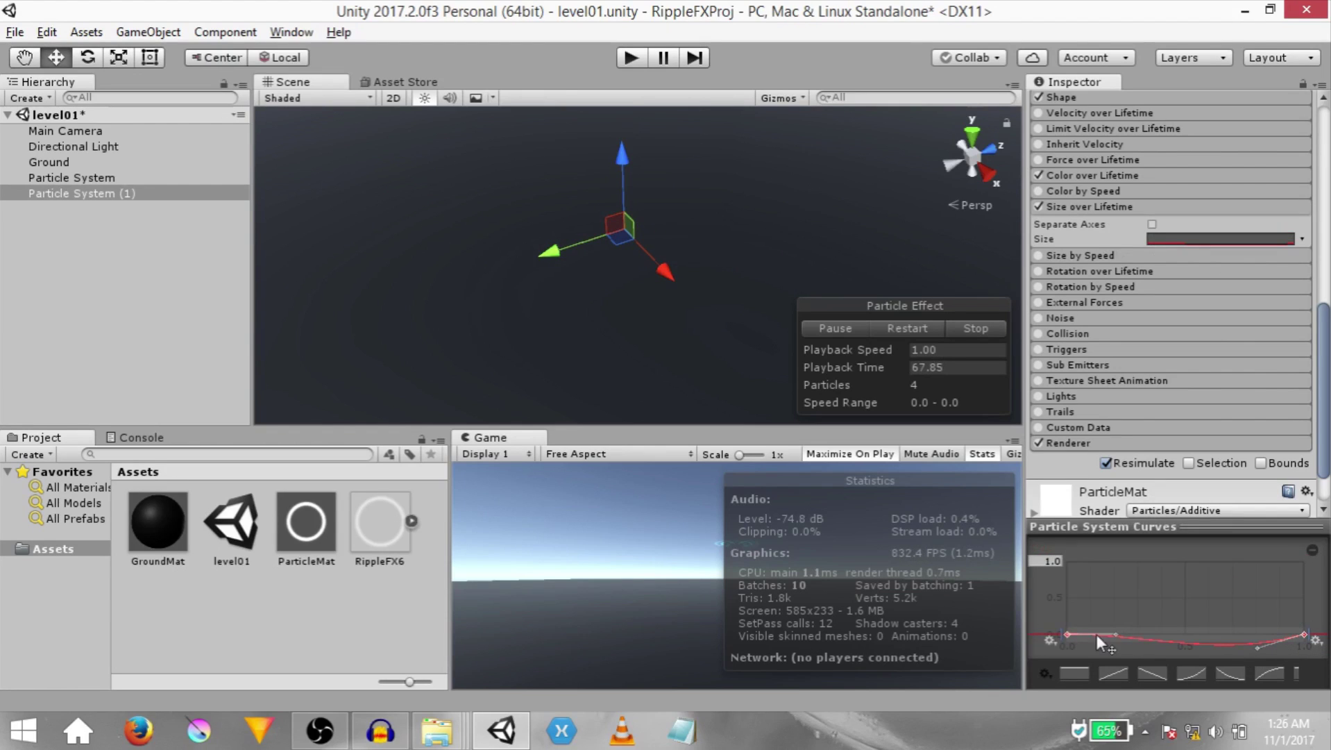
pyautogui.rightClick(1069, 635)
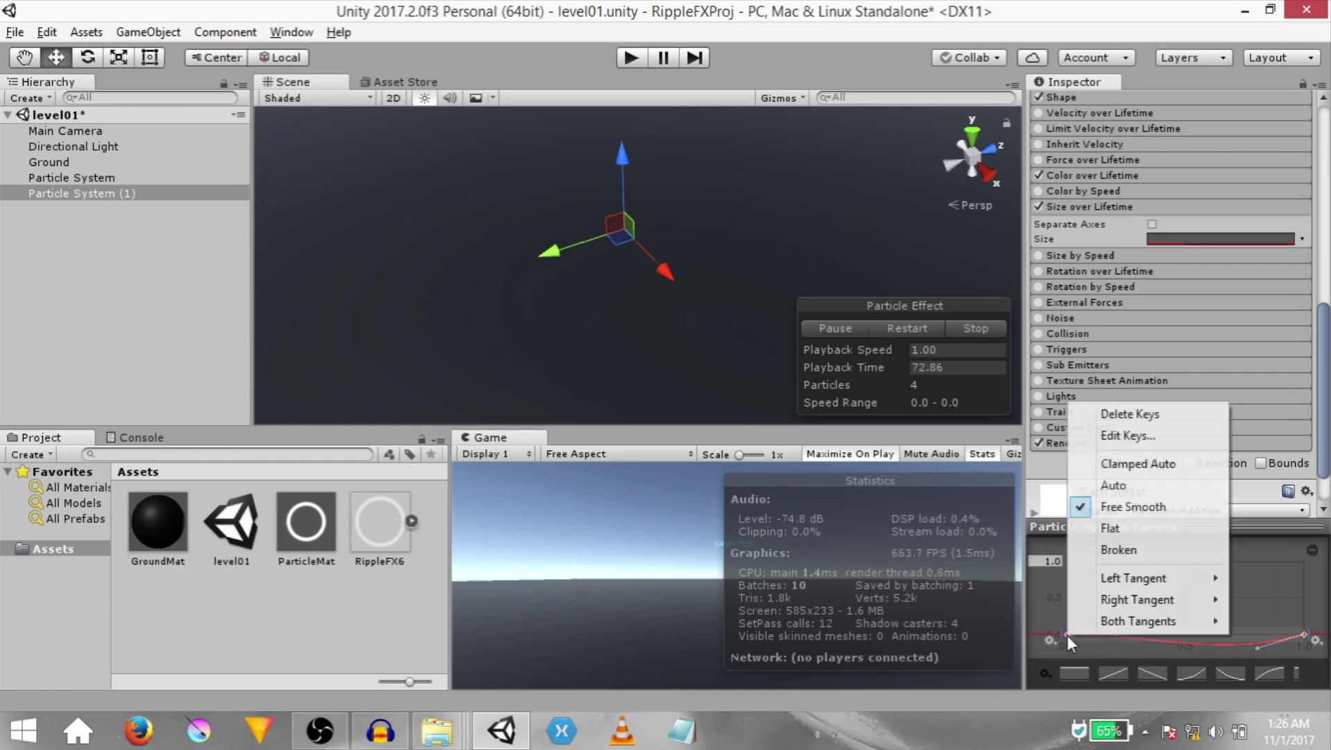
pyautogui.moveTo(1100, 621)
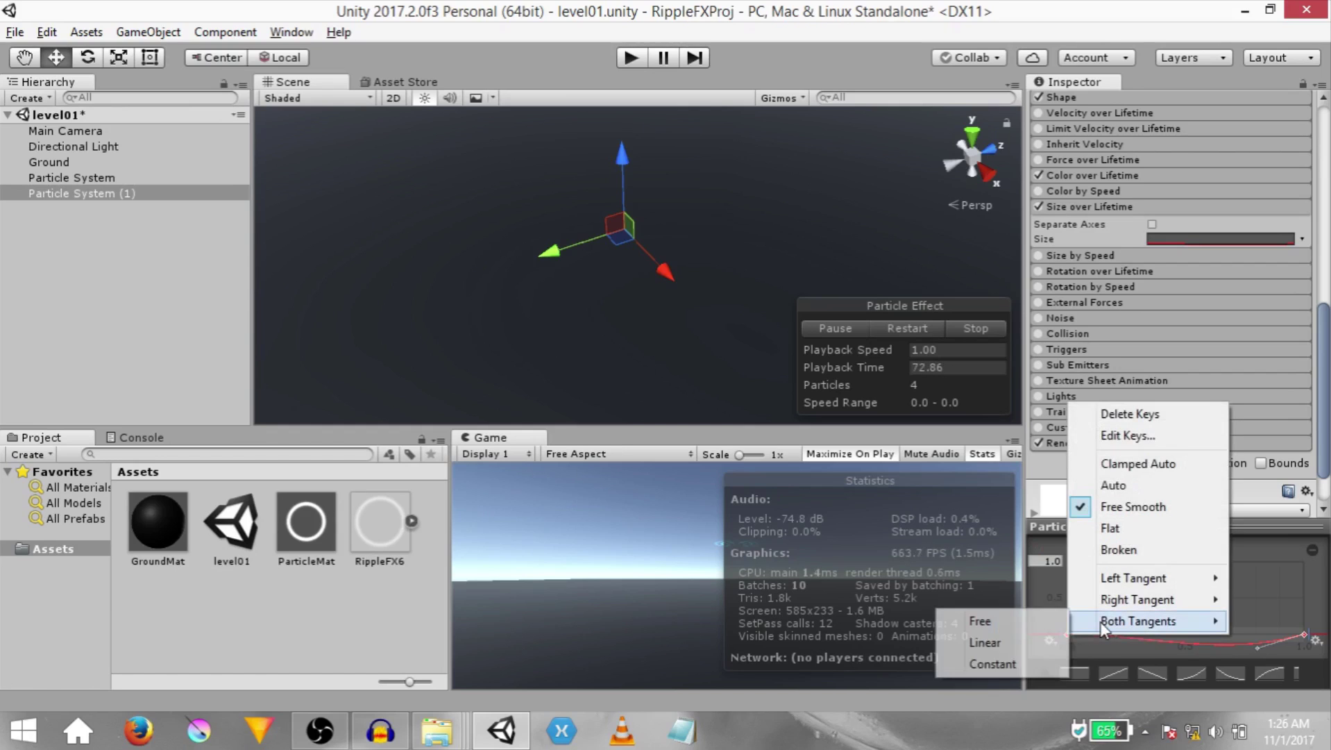
pyautogui.click(1037, 640)
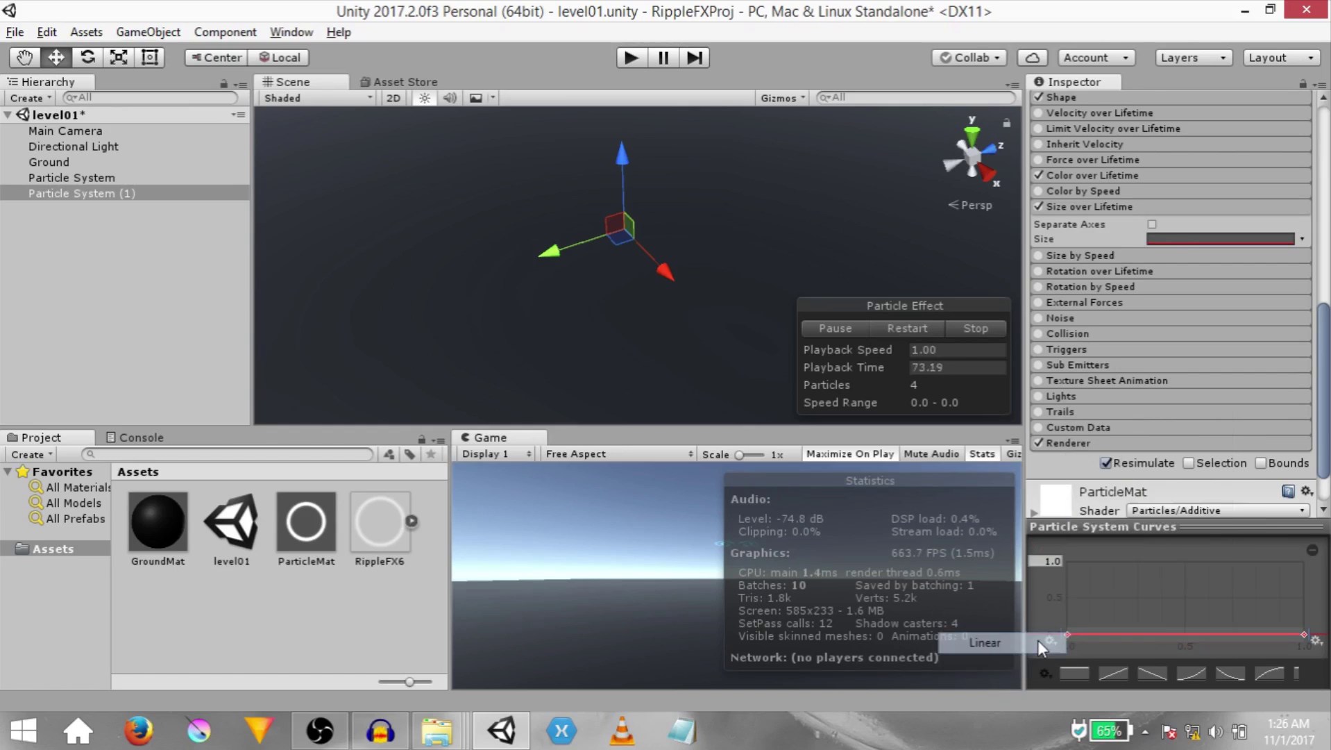
# - Add a middle curve key raised to 1.0 and set all keys to Free Smooth
pyautogui.doubleClick(1186, 634)
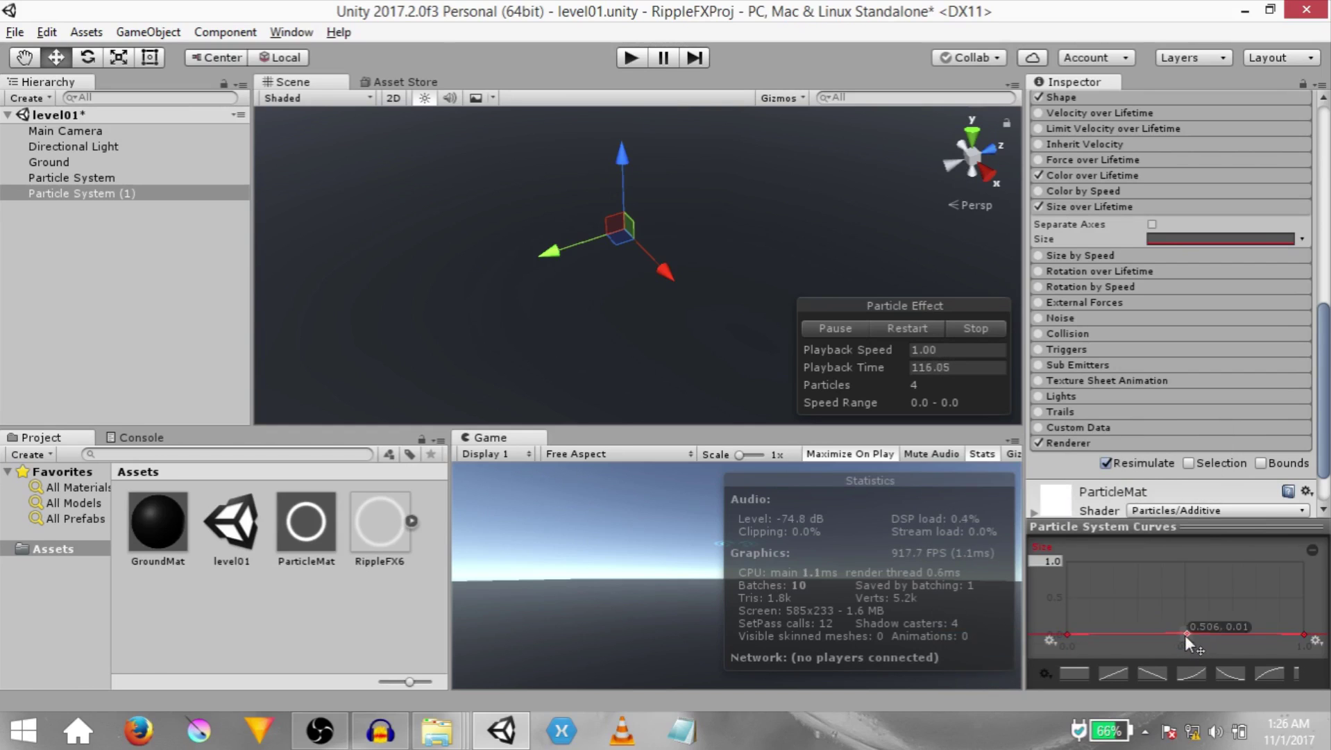
pyautogui.moveTo(1185, 635); pyautogui.dragTo(1187, 561)
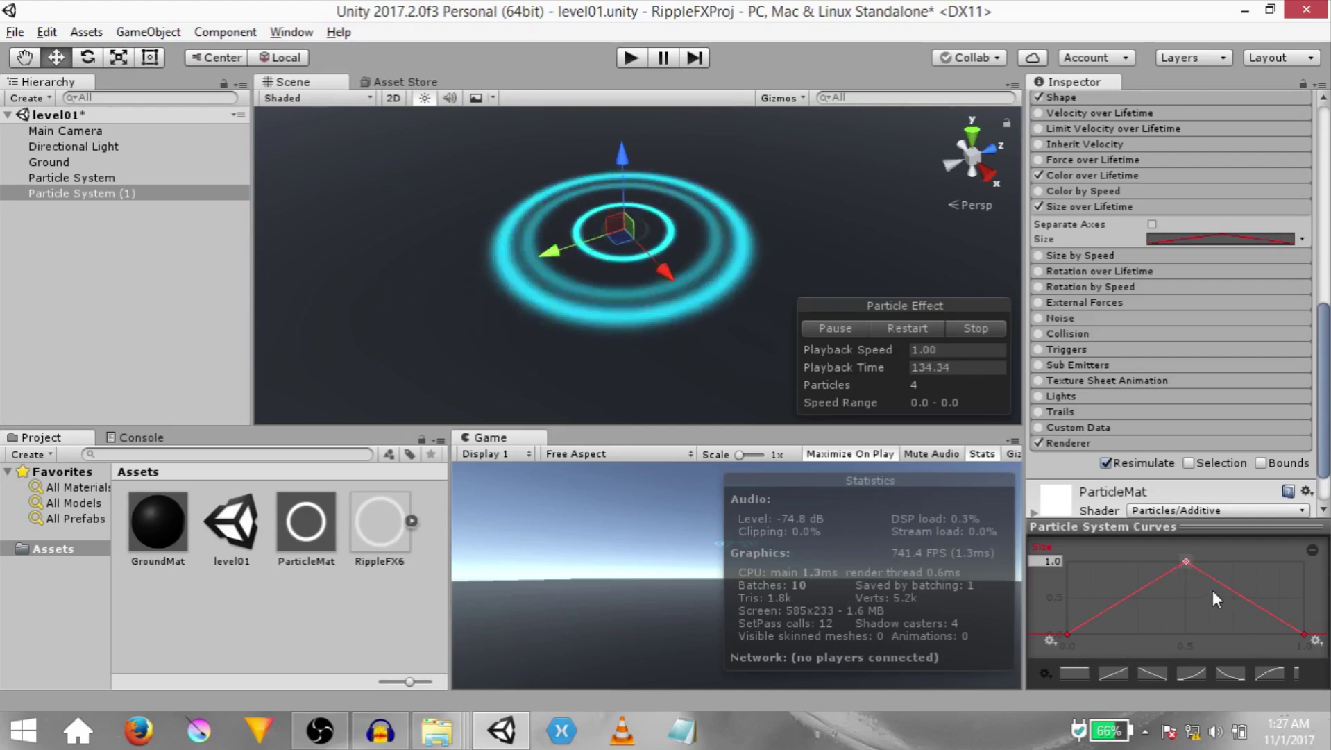
pyautogui.hotkey('ctrl', 'a')
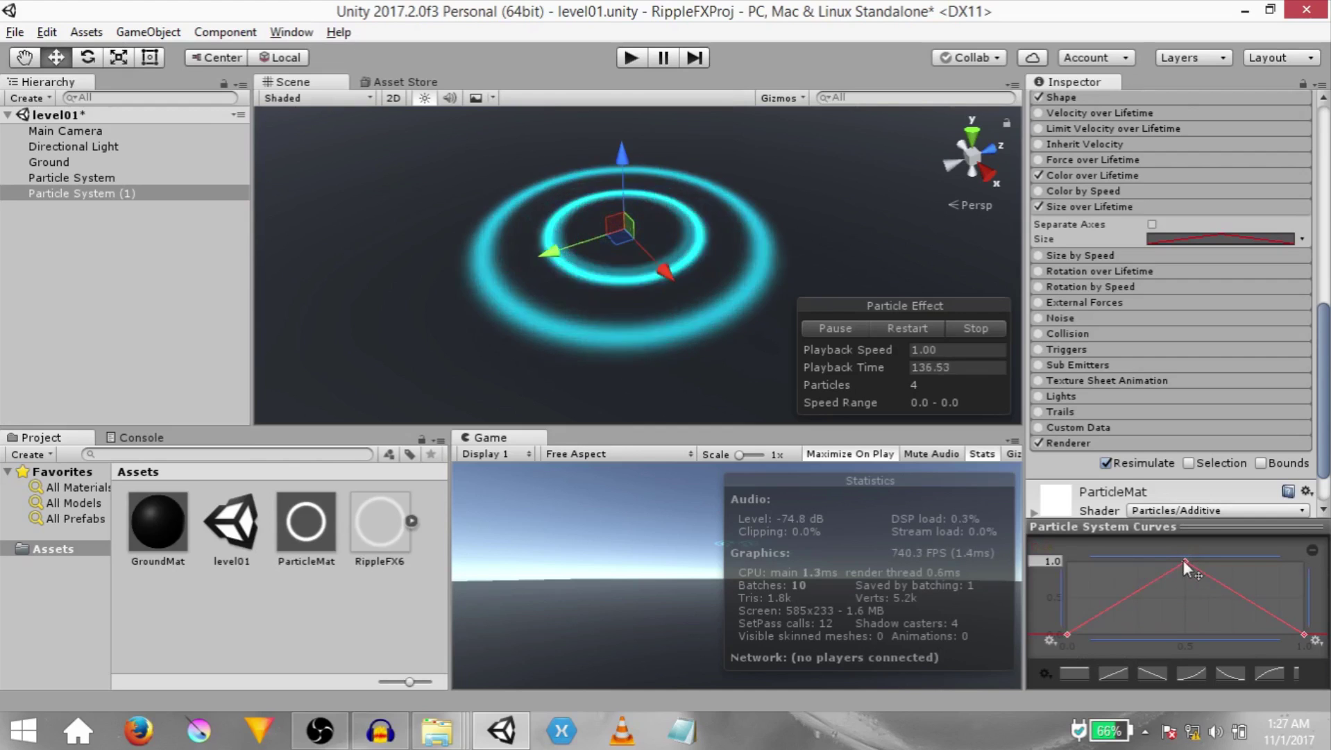
pyautogui.rightClick(1184, 562)
pyautogui.click(1212, 438)
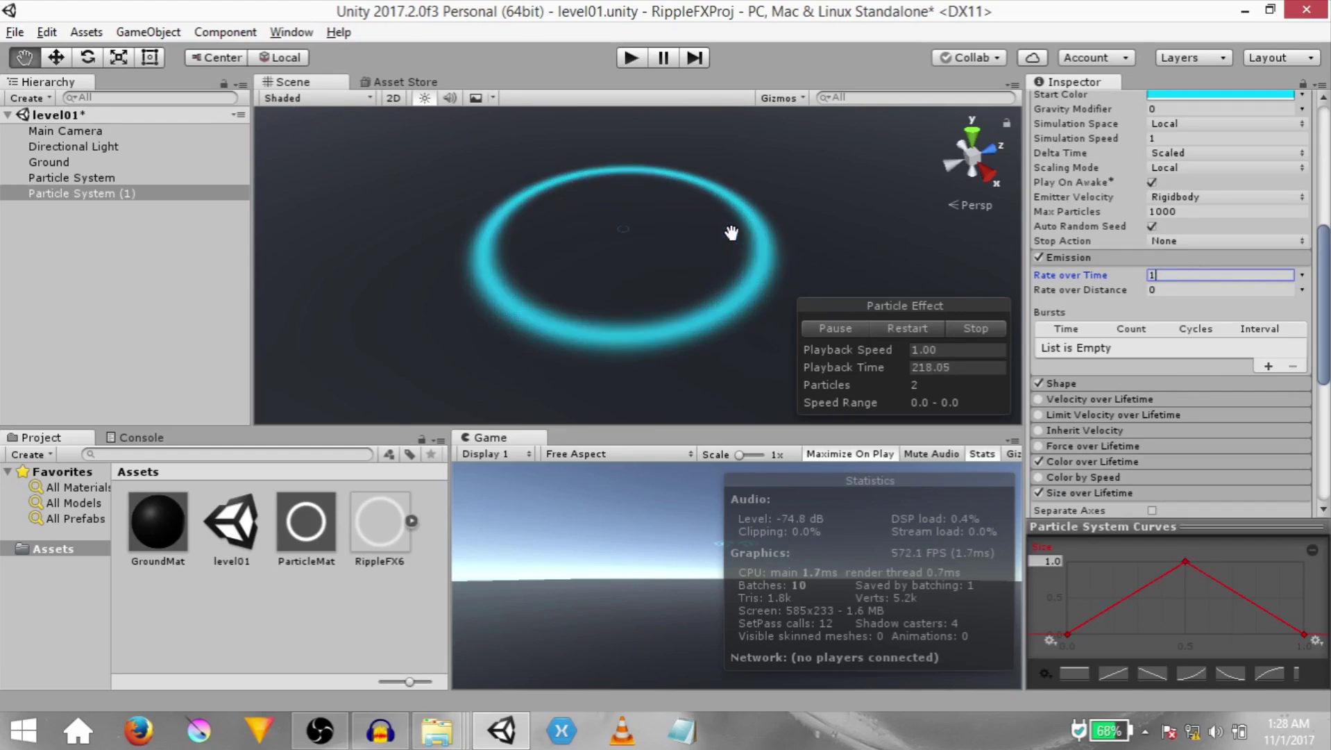
# - Switch Start Color to Gradient mode and make the first gradient key red
pyautogui.scroll(5, 1304, 271)
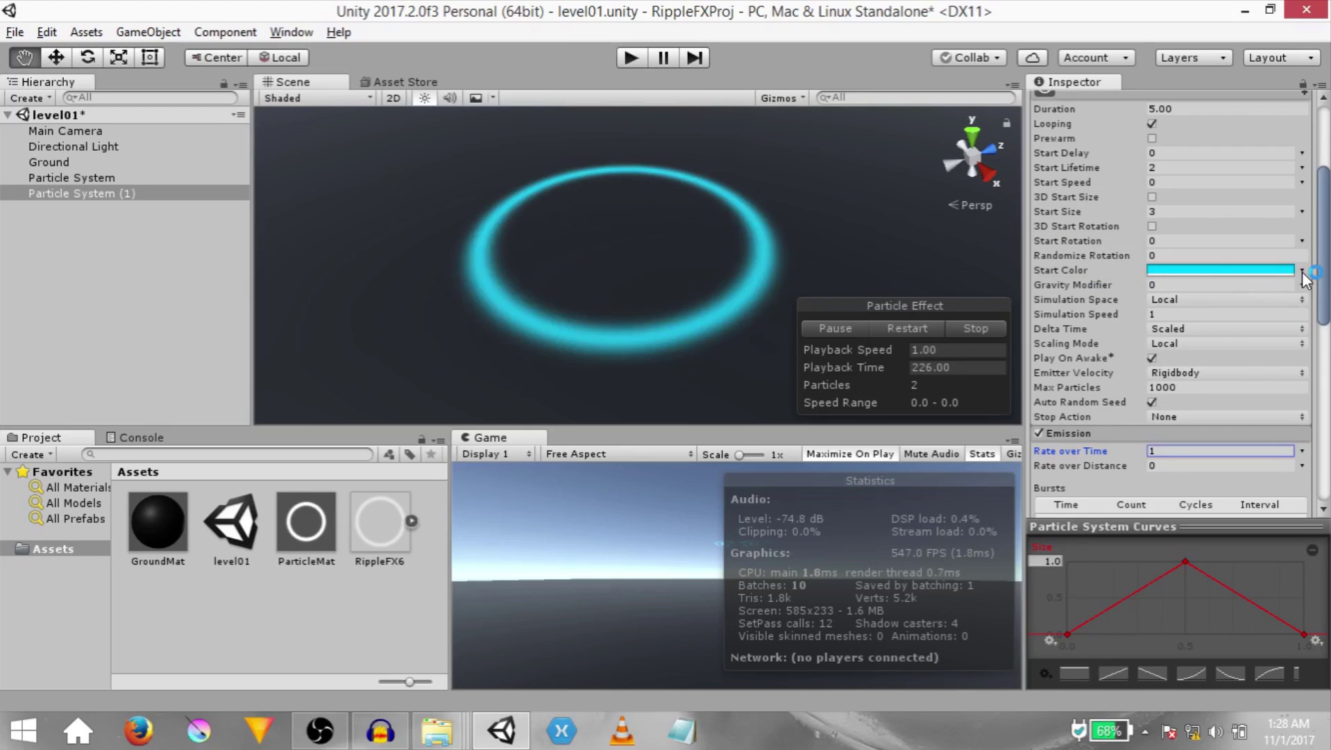
pyautogui.click(1302, 271)
pyautogui.click(1206, 304)
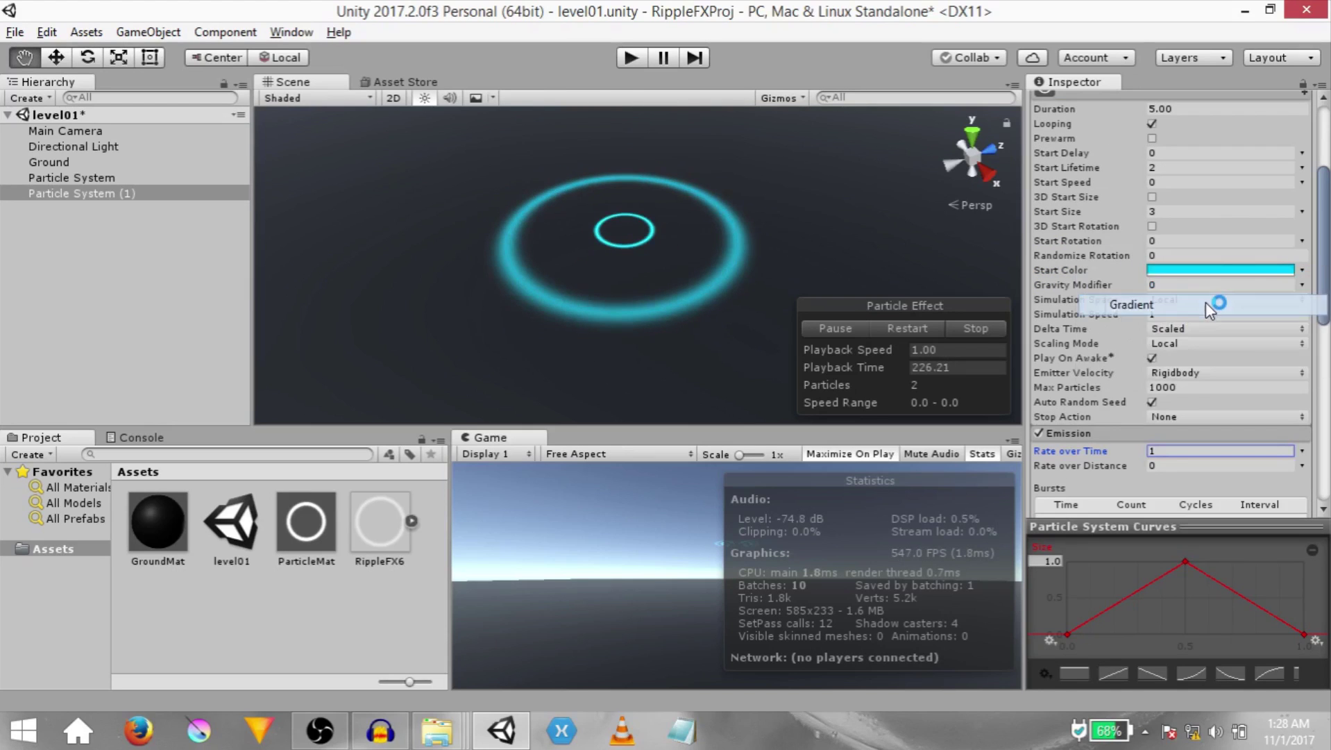
pyautogui.click(1216, 272)
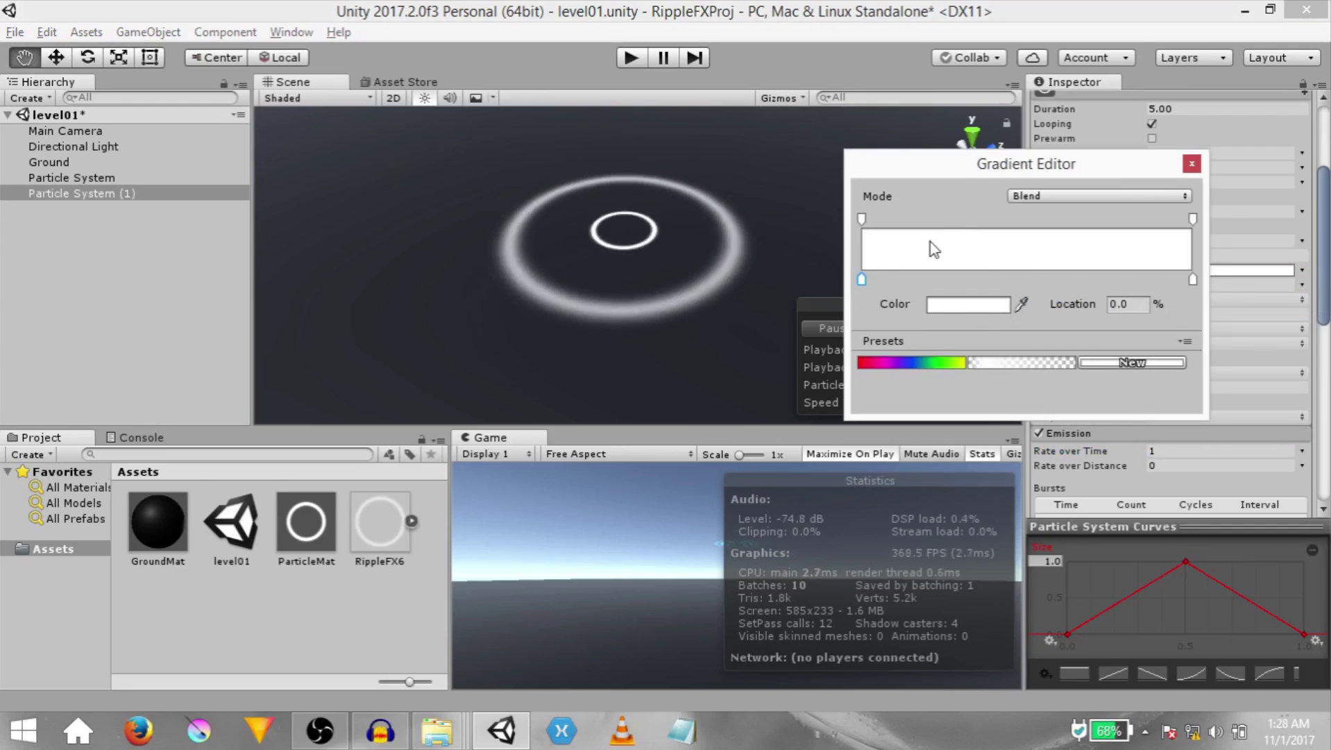
pyautogui.click(944, 308)
pyautogui.moveTo(880, 244); pyautogui.dragTo(954, 114)
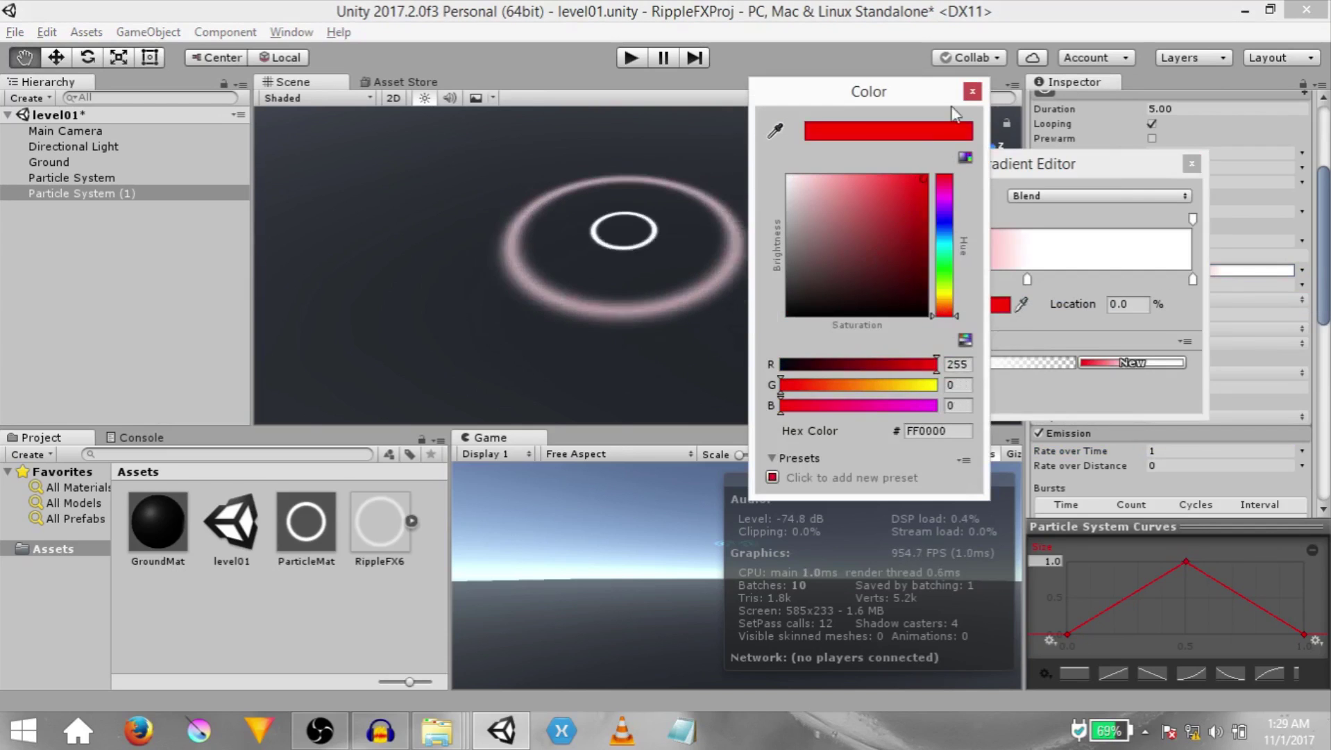
# - Set the middle gradient key to blue and the end key to green
pyautogui.click(1027, 279)
pyautogui.click(975, 305)
pyautogui.click(948, 227)
pyautogui.click(1192, 279)
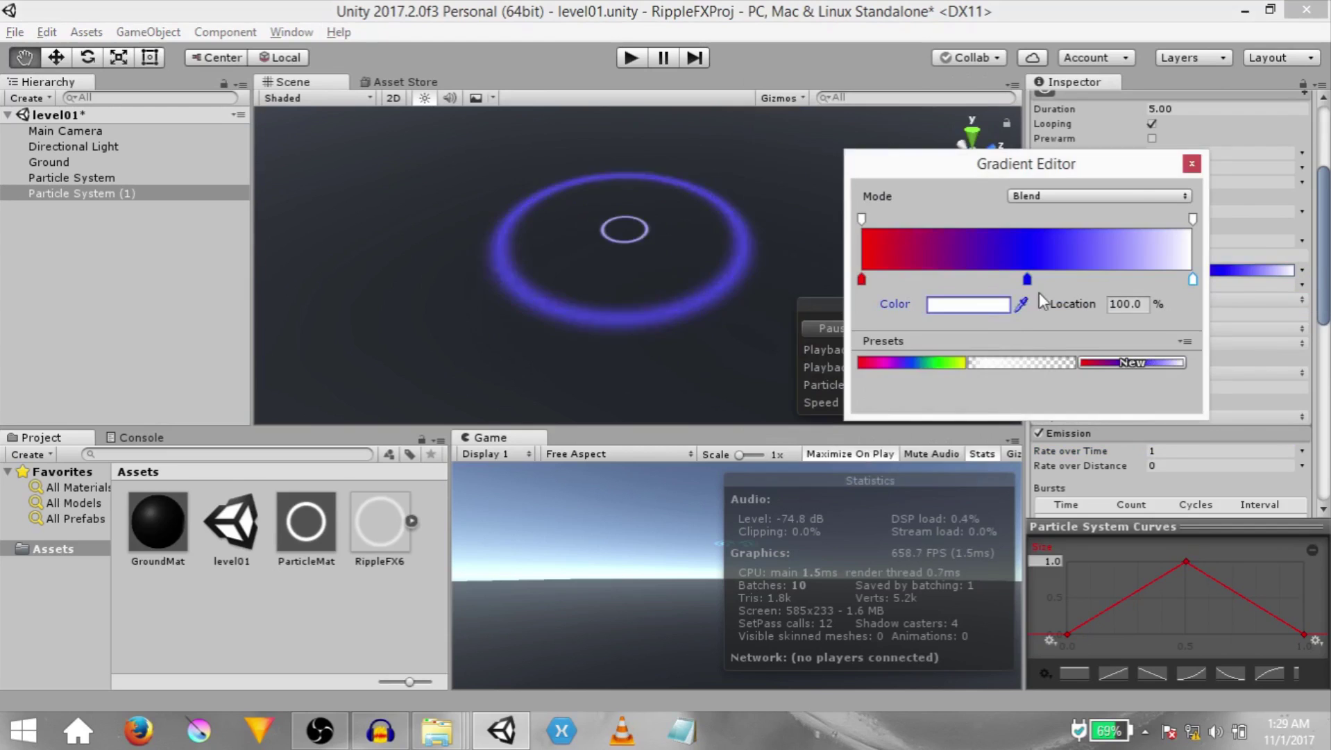
pyautogui.click(968, 304)
pyautogui.click(948, 284)
pyautogui.click(747, 297)
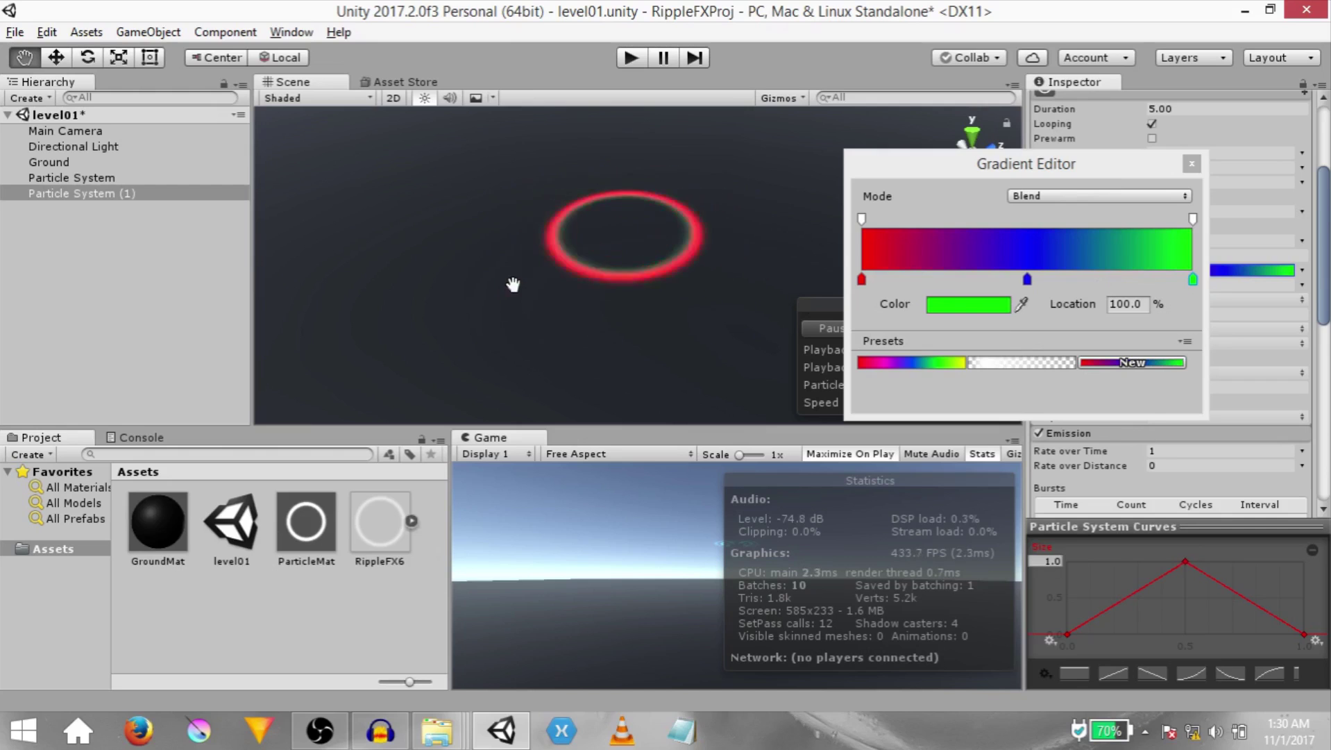
pyautogui.click(650, 297)
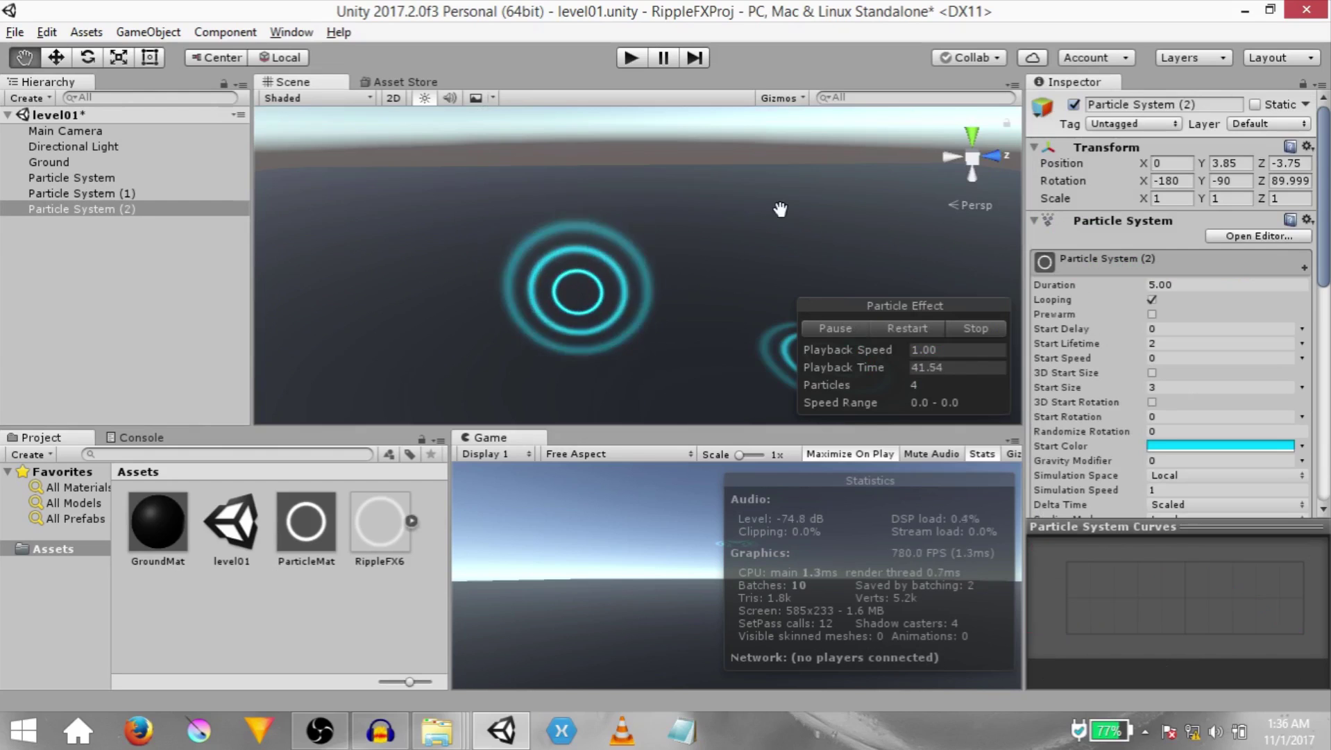
# - Add a 3D cube beside the rings to serve as a wall
pyautogui.keyDown('alt'); pyautogui.moveTo(782, 205); pyautogui.dragTo(757, 262); pyautogui.keyUp('alt')
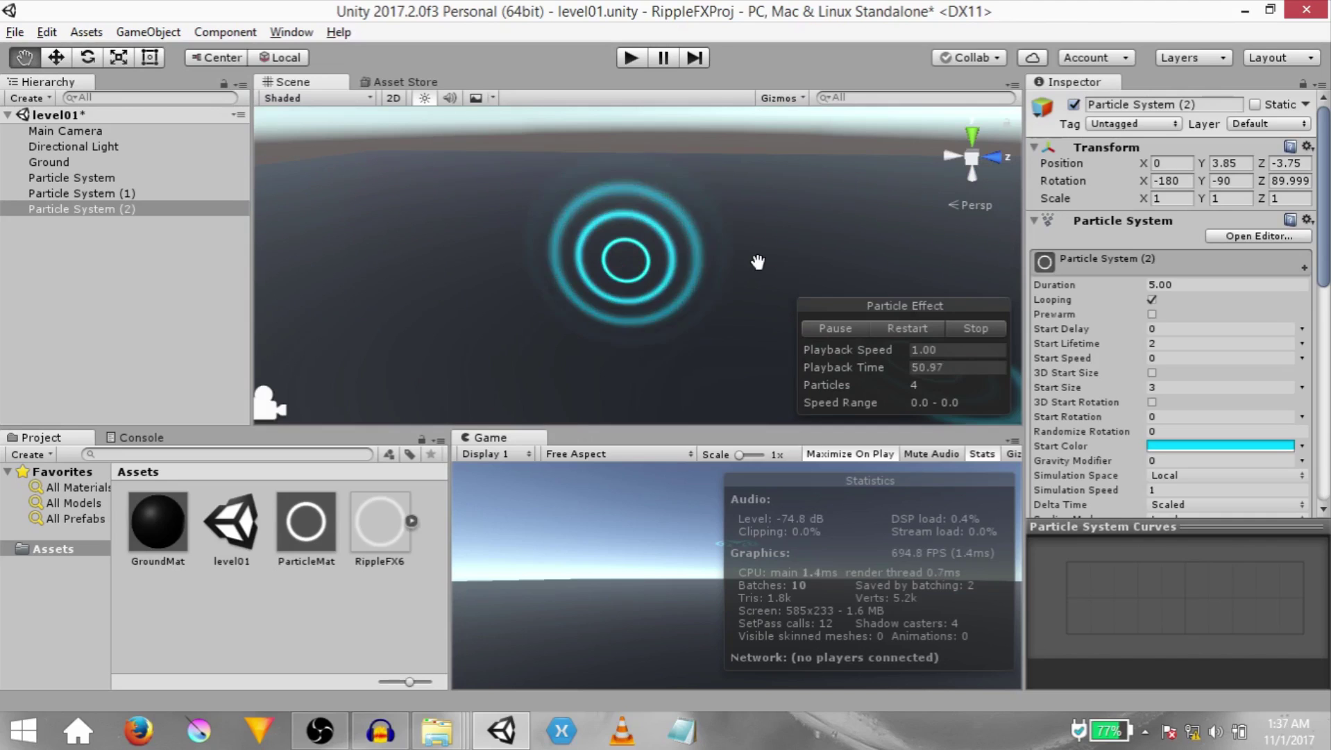
pyautogui.click(761, 261)
pyautogui.keyDown('alt'); pyautogui.moveTo(760, 262); pyautogui.dragTo(725, 263); pyautogui.keyUp('alt')
pyautogui.rightClick(179, 256)
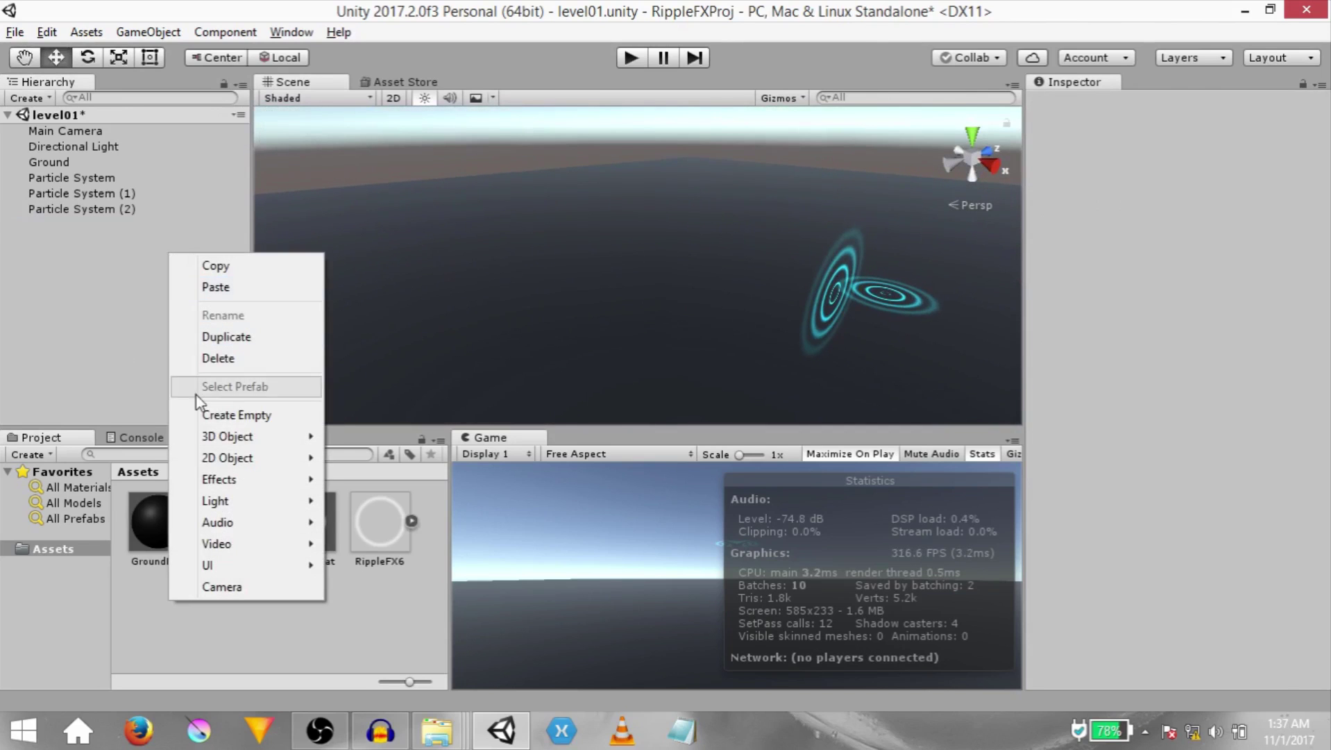
pyautogui.moveTo(245, 444)
pyautogui.click(367, 436)
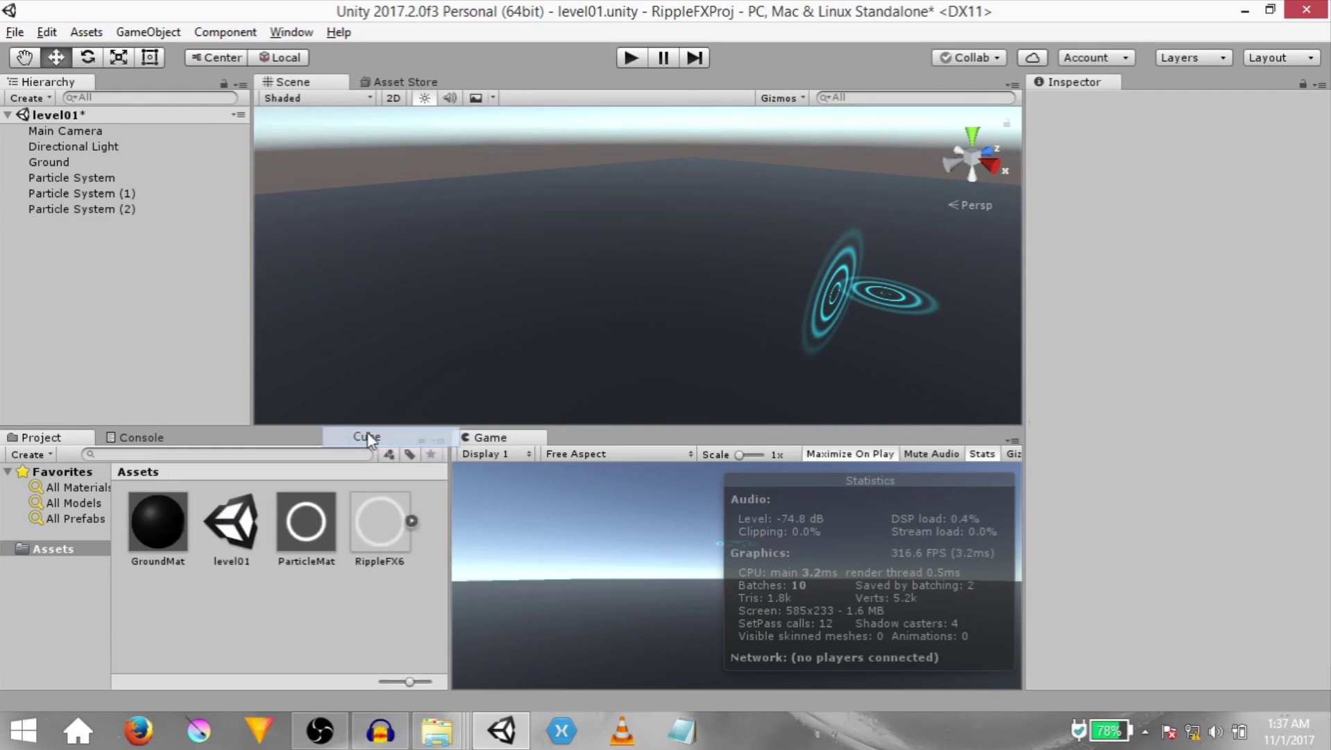
pyautogui.moveTo(640, 276); pyautogui.dragTo(544, 122)
pyautogui.press('t')
# - Apply GroundMat to the cube wall and move Particle System (2) flat against it
pyautogui.moveTo(161, 519); pyautogui.dragTo(522, 210)
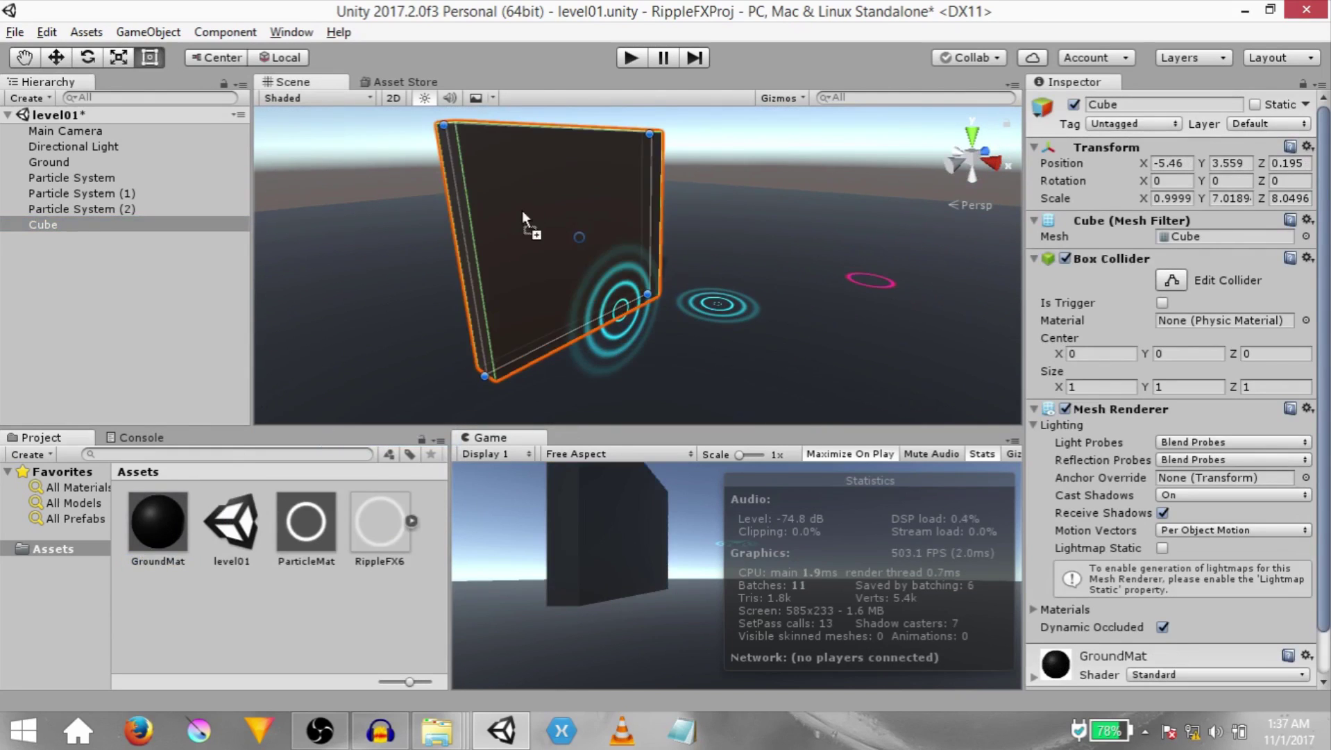
pyautogui.click(614, 293)
pyautogui.moveTo(611, 284); pyautogui.dragTo(644, 262)
pyautogui.press('q')
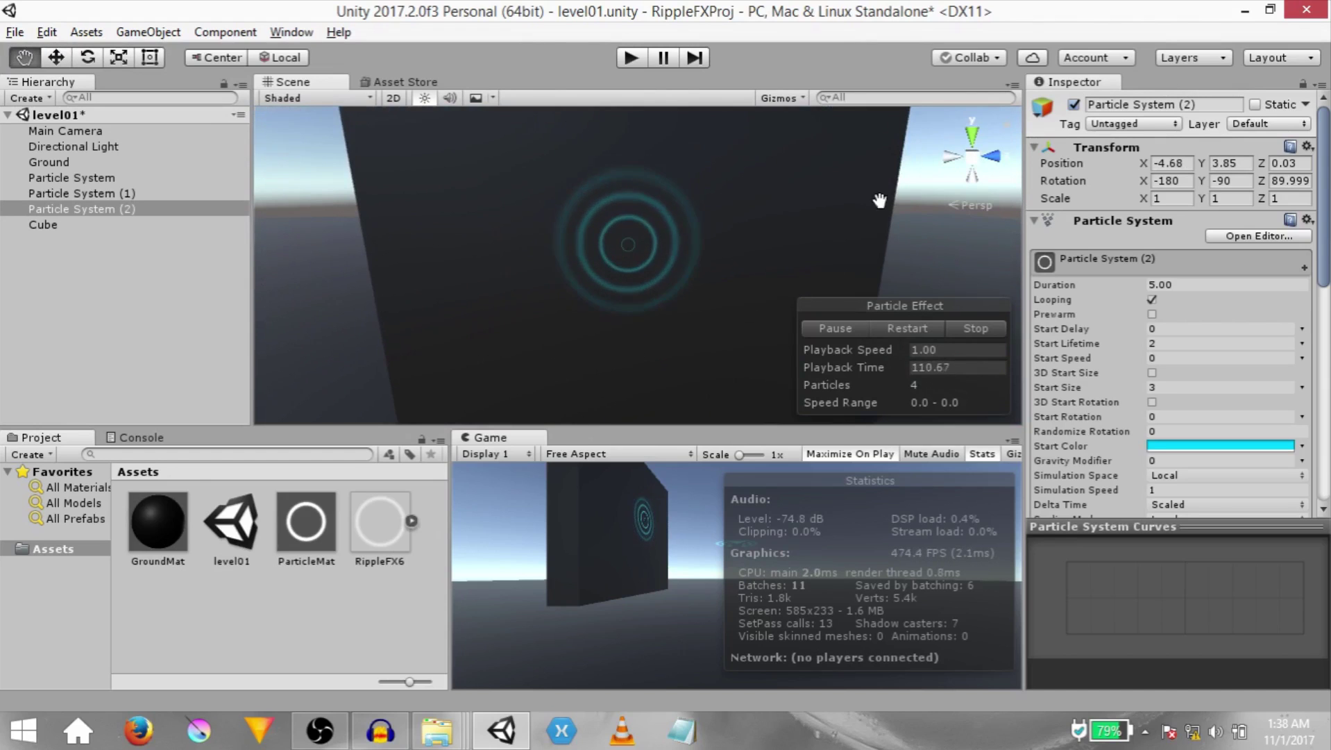
# - Raise ParticleMat's tint colour alpha and set its Soft Particles Factor to about 2
pyautogui.click(76, 208)
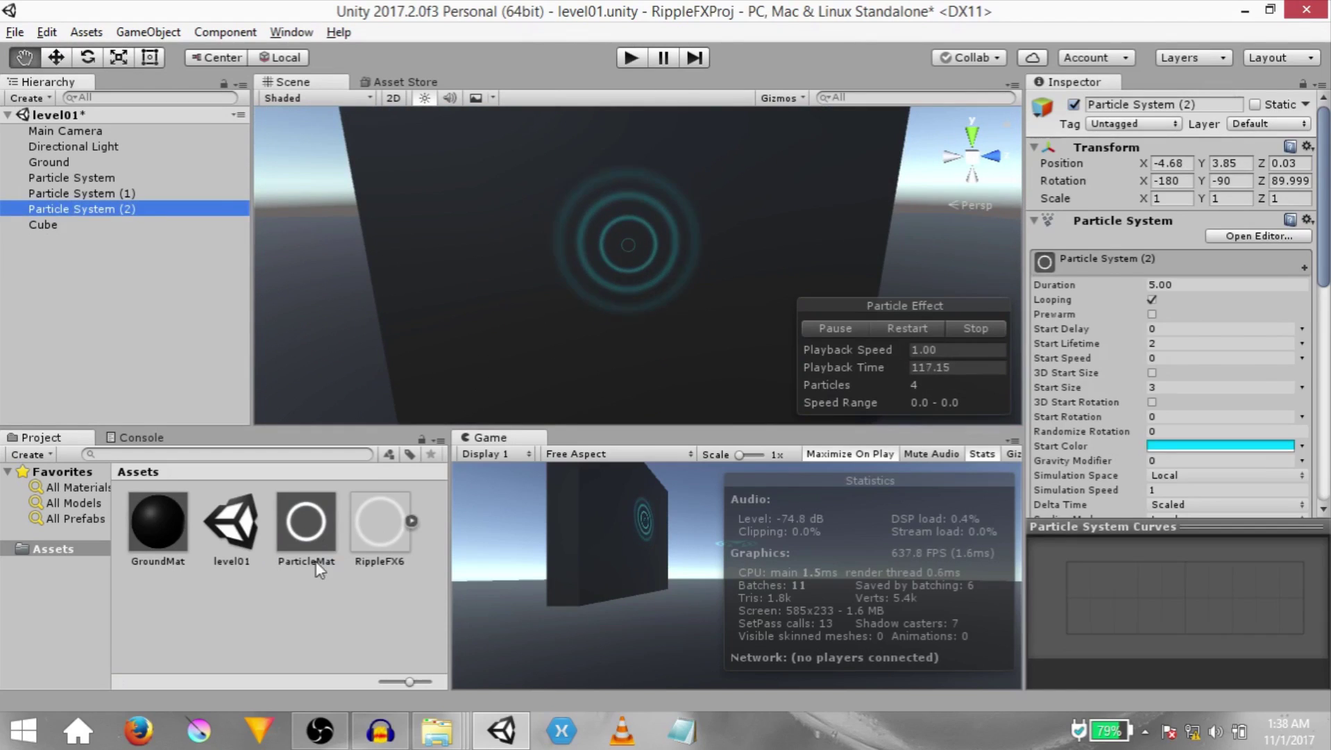
pyautogui.click(306, 527)
pyautogui.click(1288, 147)
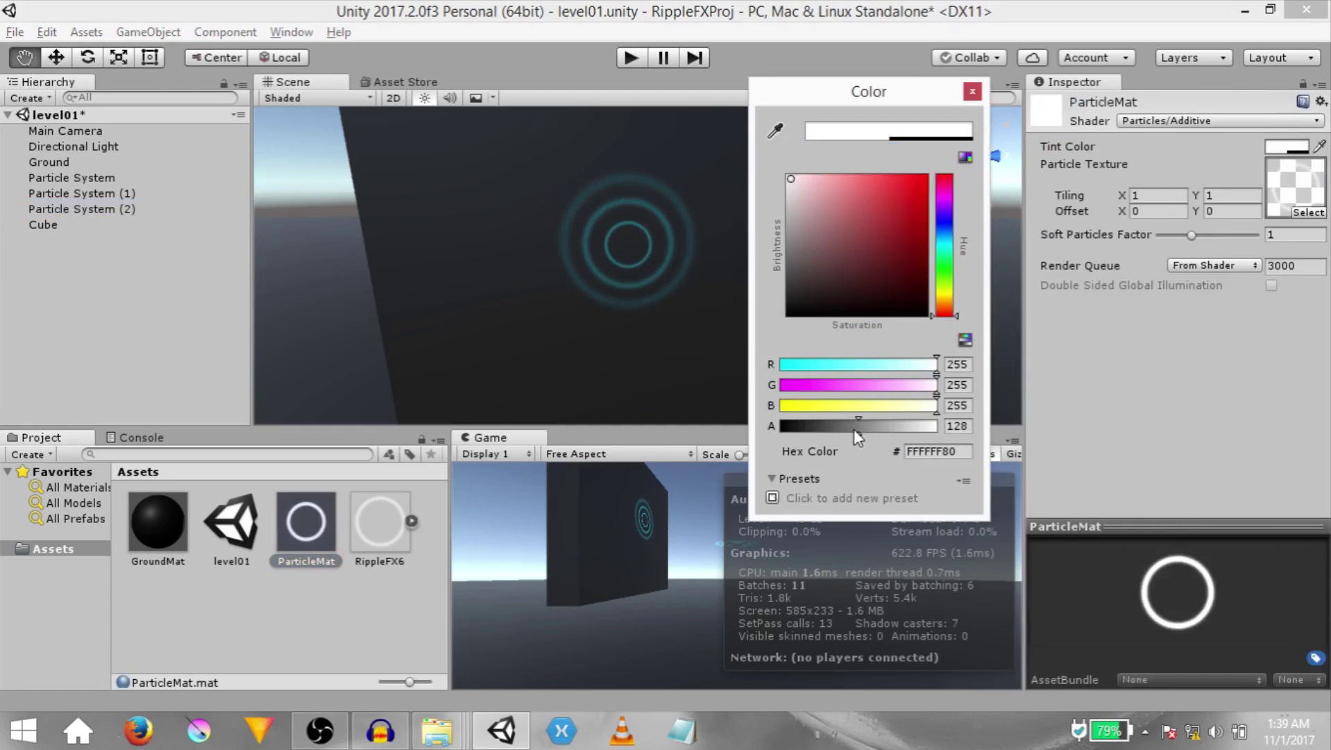
pyautogui.moveTo(858, 425); pyautogui.dragTo(937, 425)
pyautogui.click(762, 215)
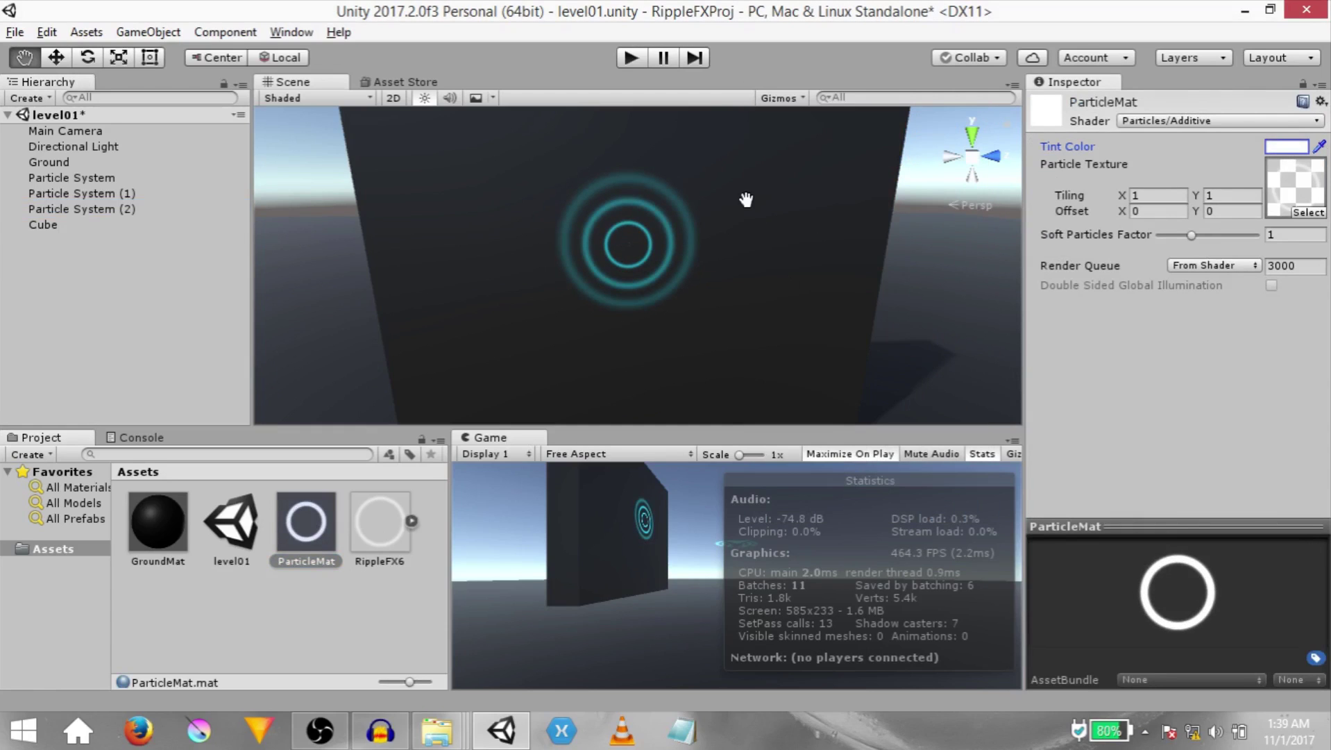
pyautogui.click(1188, 241)
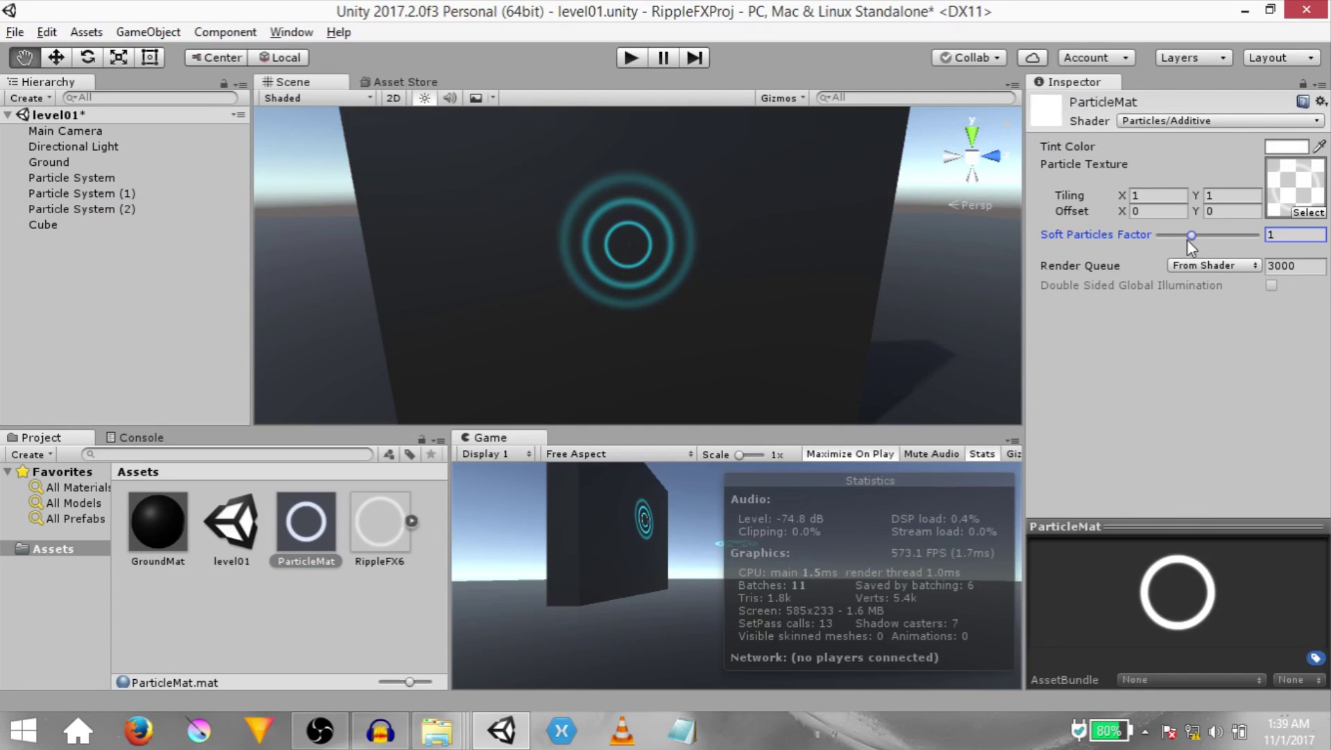
pyautogui.moveTo(1193, 237); pyautogui.dragTo(1225, 238)
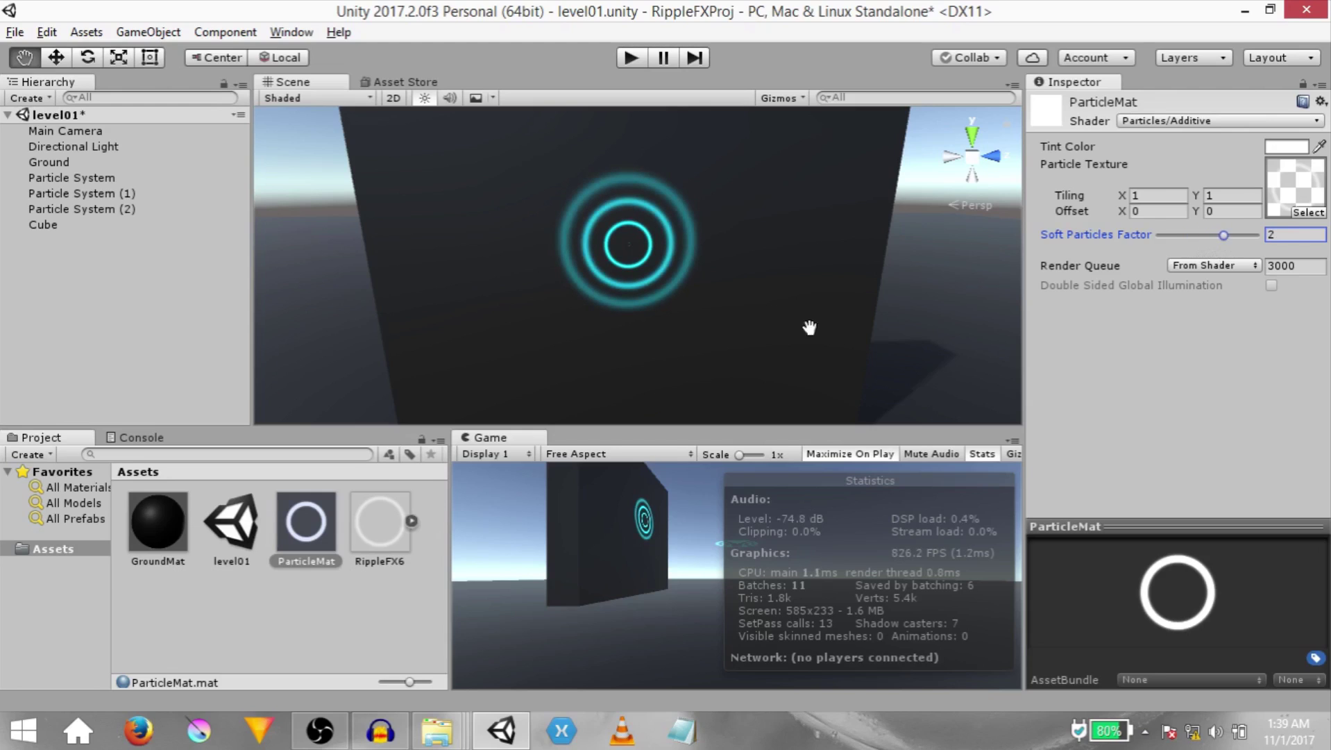
pyautogui.moveTo(862, 236); pyautogui.dragTo(273, 254, button='right')
pyautogui.click(81, 208)
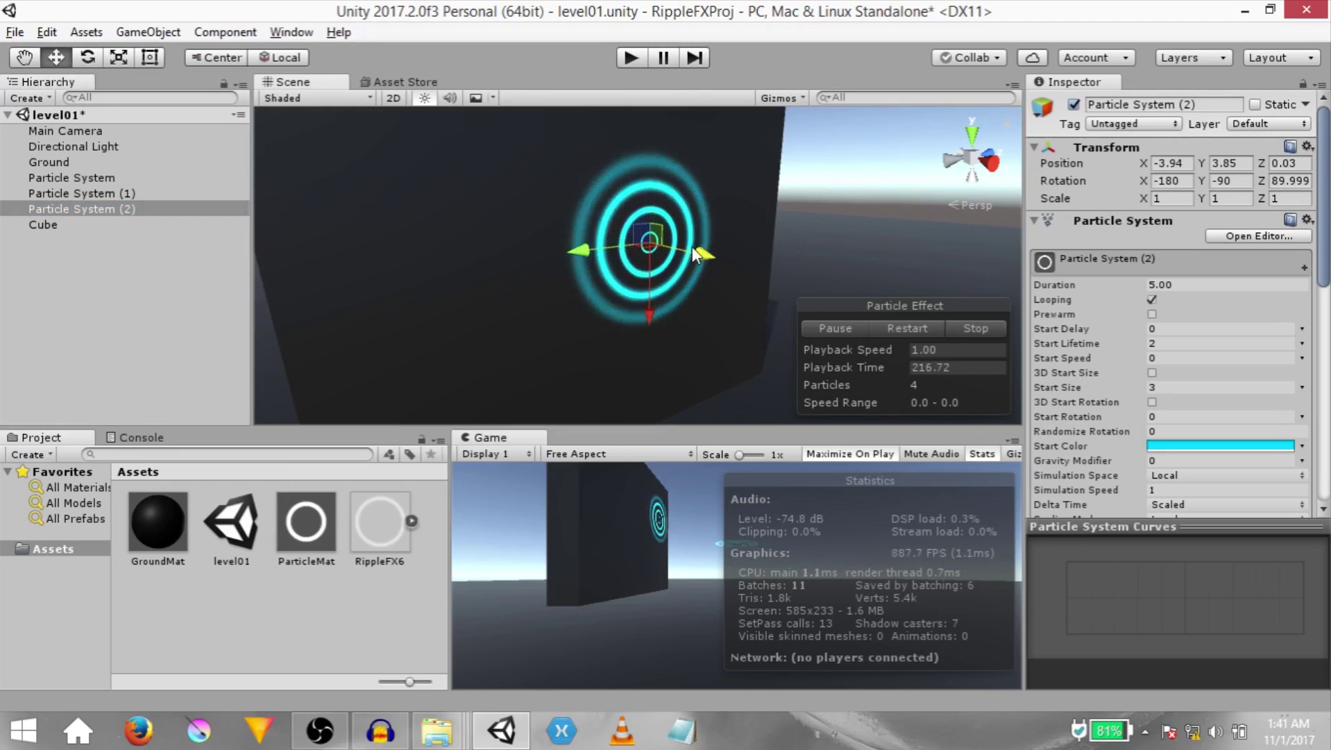
# - Slide Particle System (2) along X to -3.18, centring it on the wall
pyautogui.moveTo(697, 253); pyautogui.dragTo(550, 290)
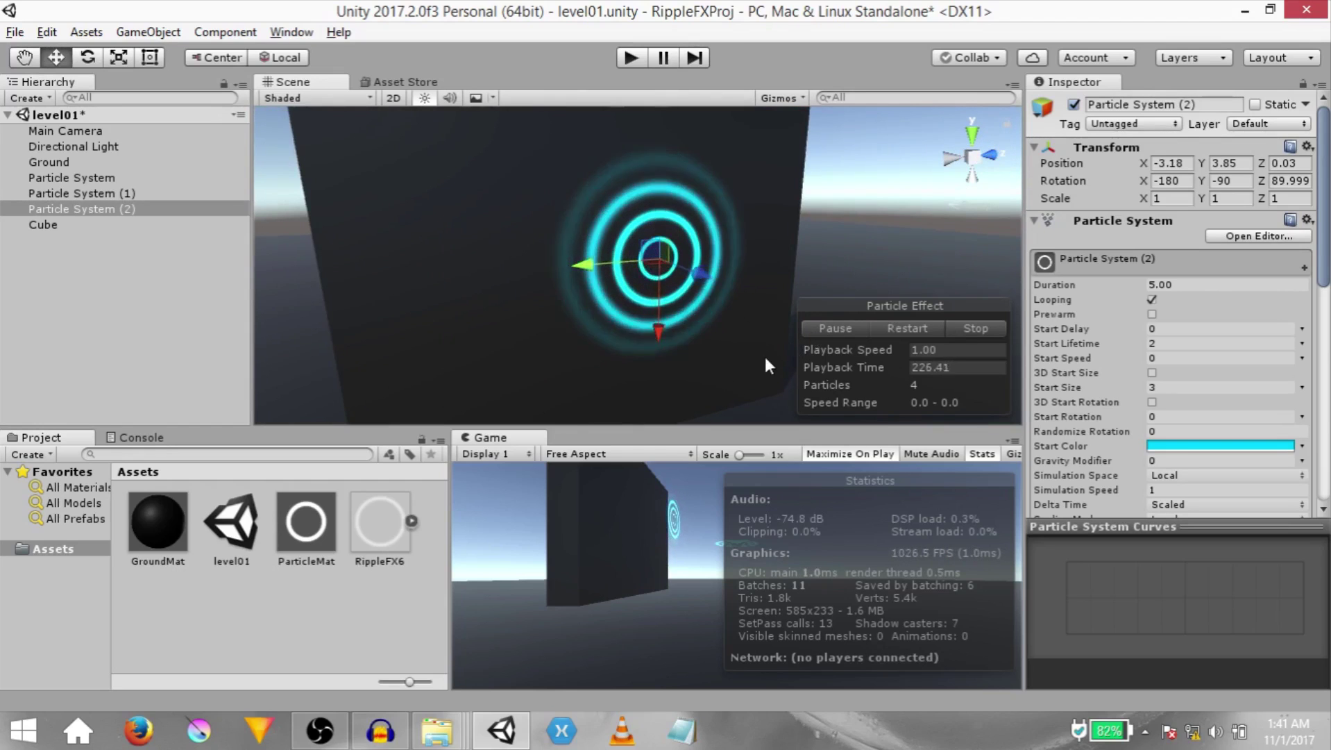
pyautogui.click(710, 244)
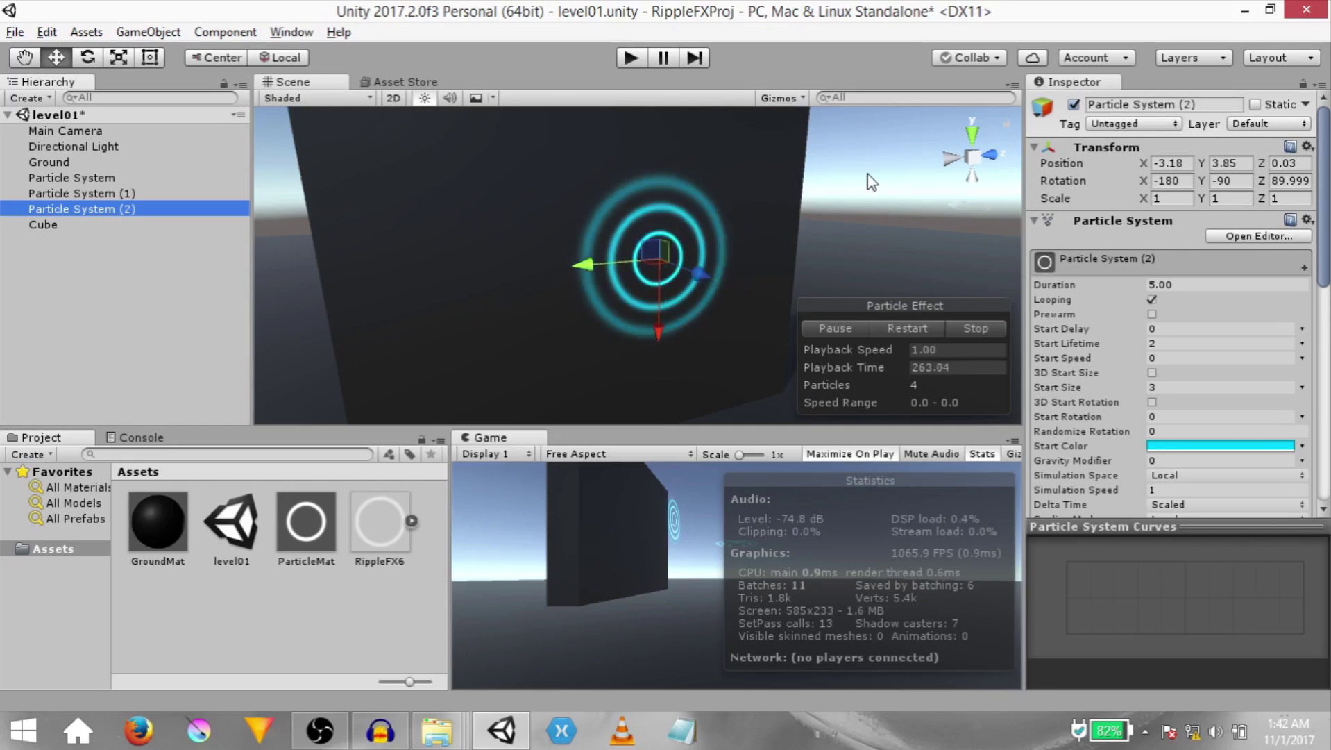
# - Turn off Looping, set Duration 2 and Simulation Speed 5, then play the burst
pyautogui.press('q')
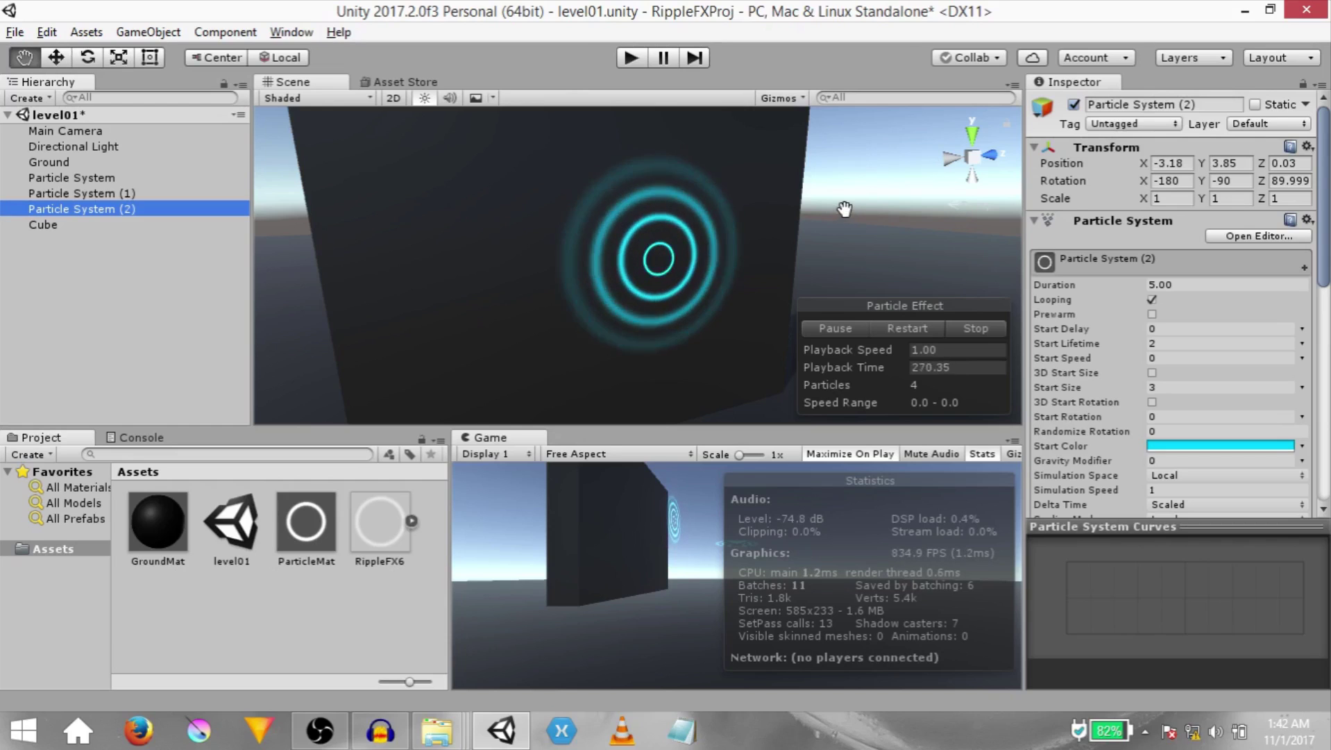
pyautogui.click(1152, 300)
pyautogui.click(1203, 284)
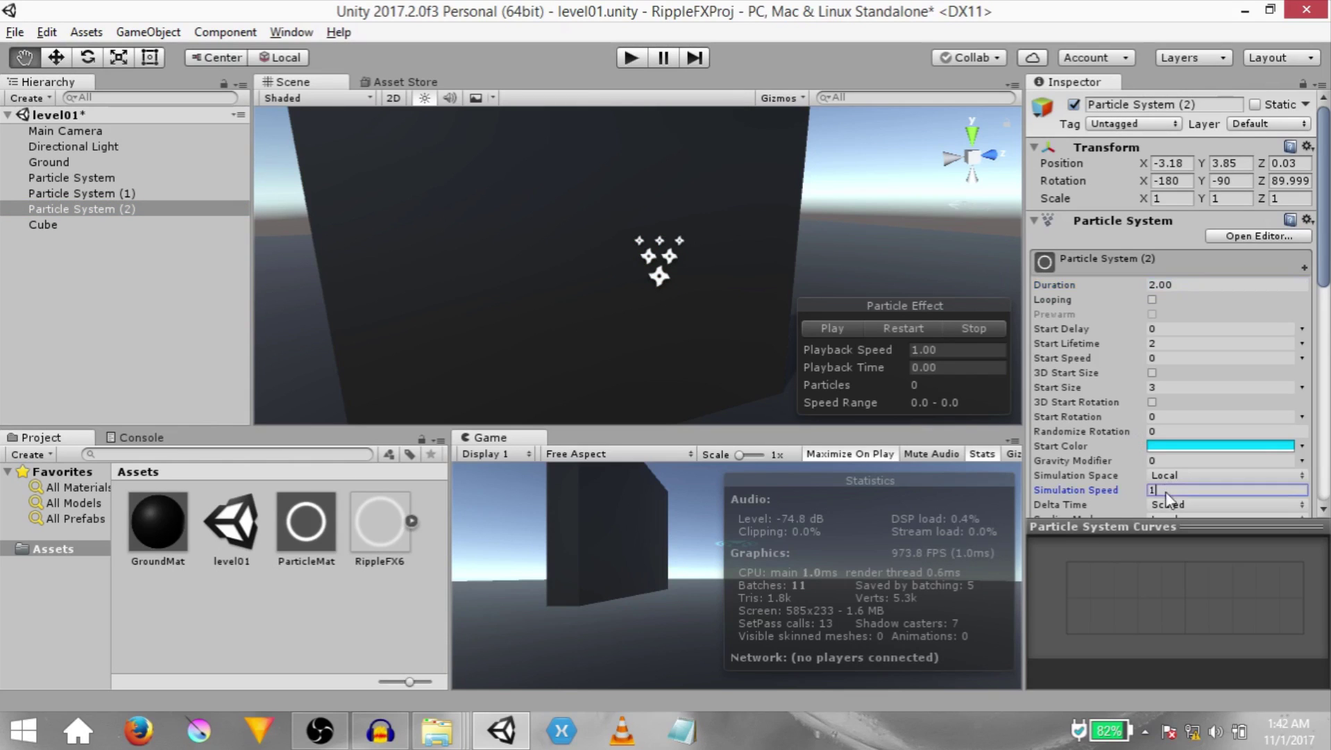
pyautogui.click(822, 327)
pyautogui.click(822, 327)
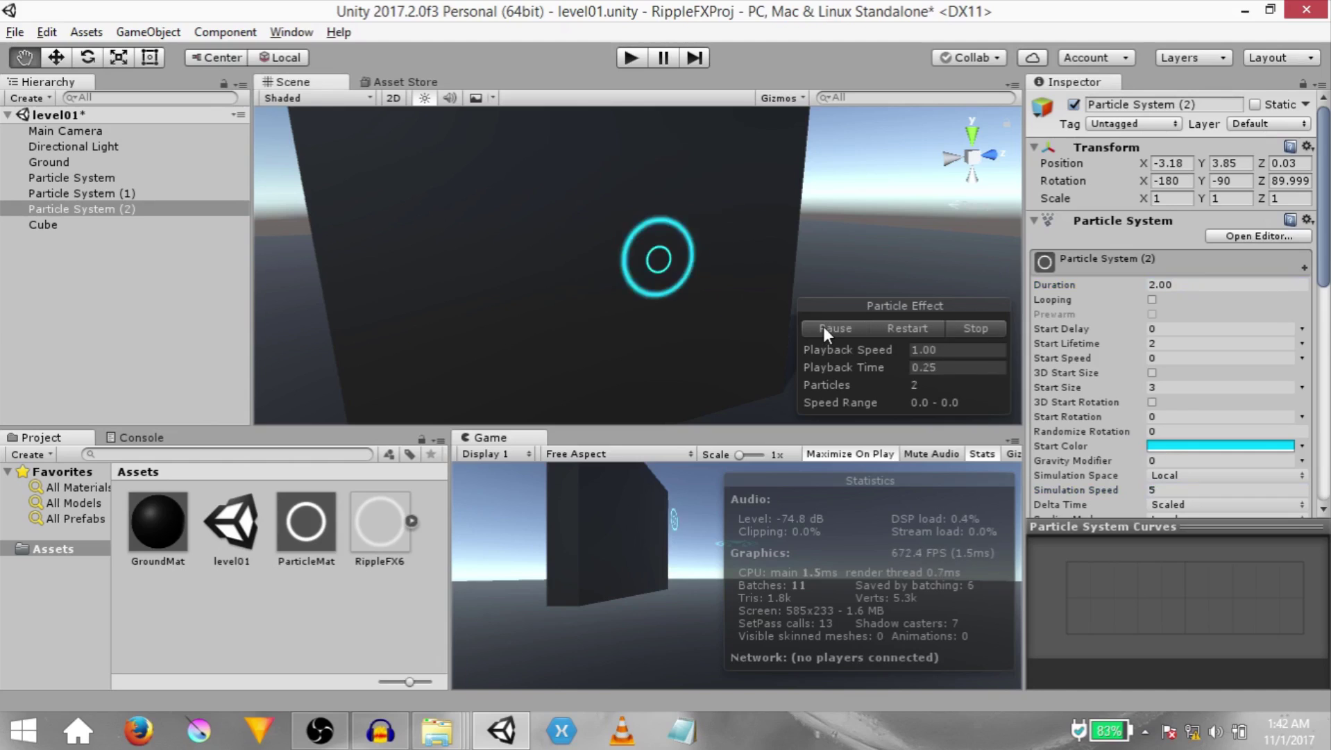